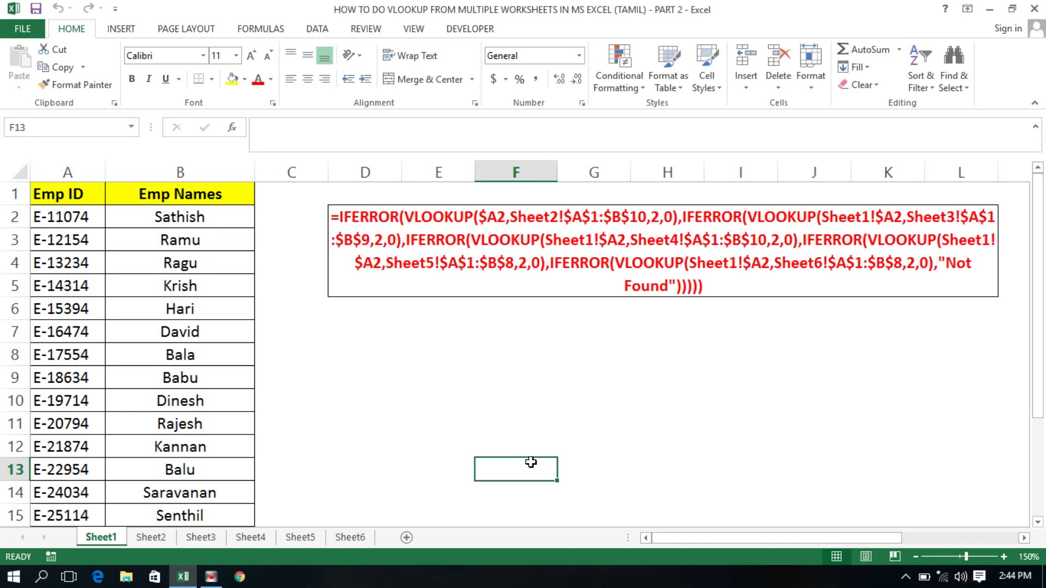
Select cells in Sheet1's employee table, ending on the first Emp ID in A2.
{"action": "left_click", "coordinate": [493, 374]}
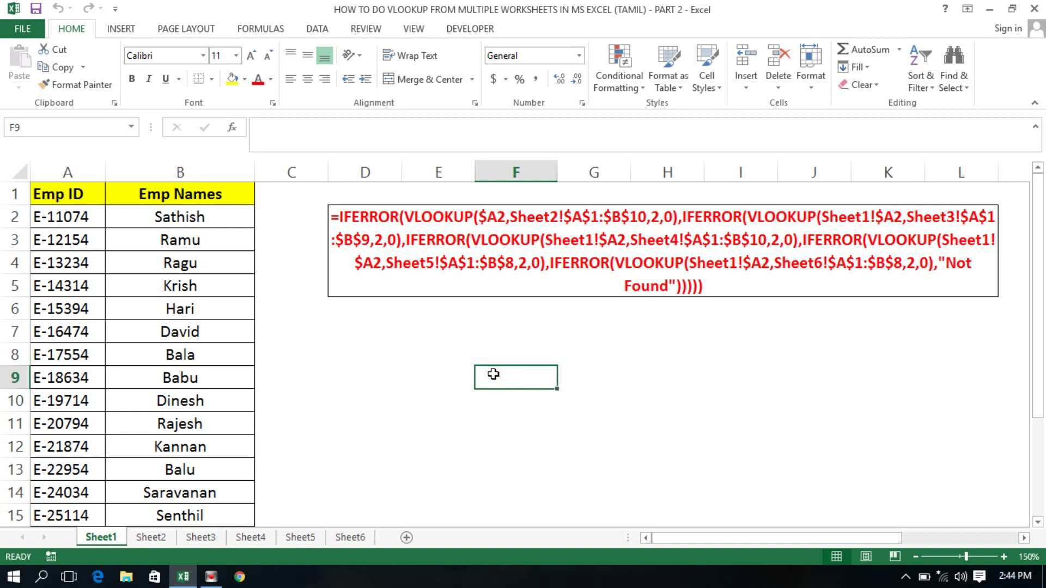
{"action": "left_click", "coordinate": [572, 369]}
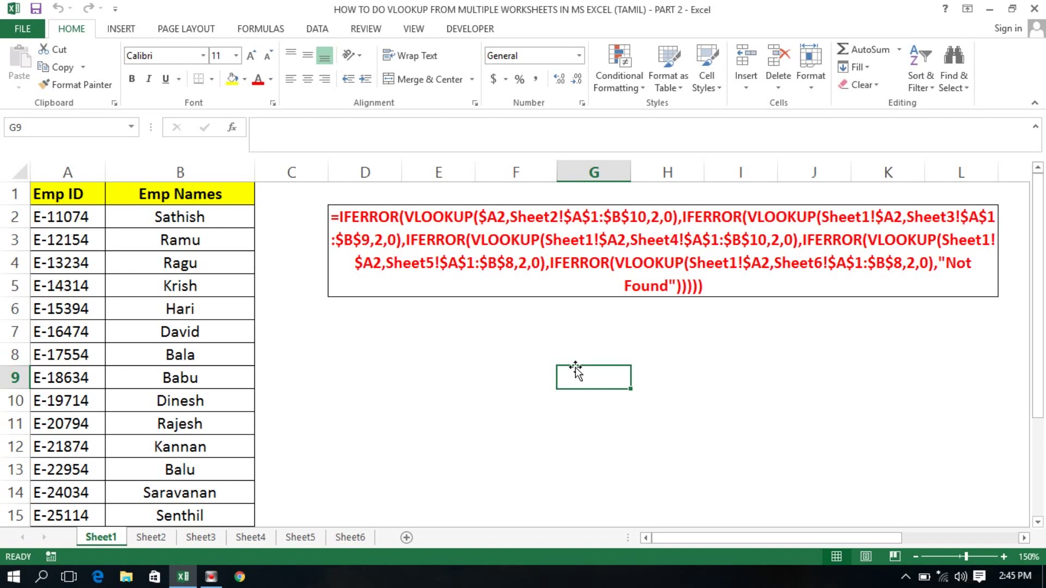
{"action": "left_click", "coordinate": [541, 363]}
{"action": "left_click", "coordinate": [381, 356]}
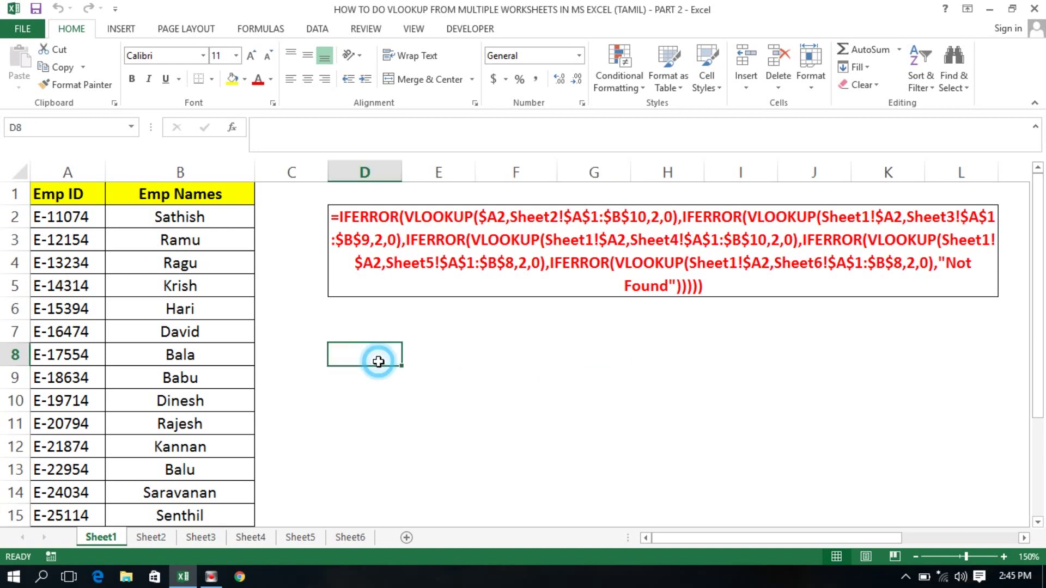
{"action": "left_click", "coordinate": [64, 188]}
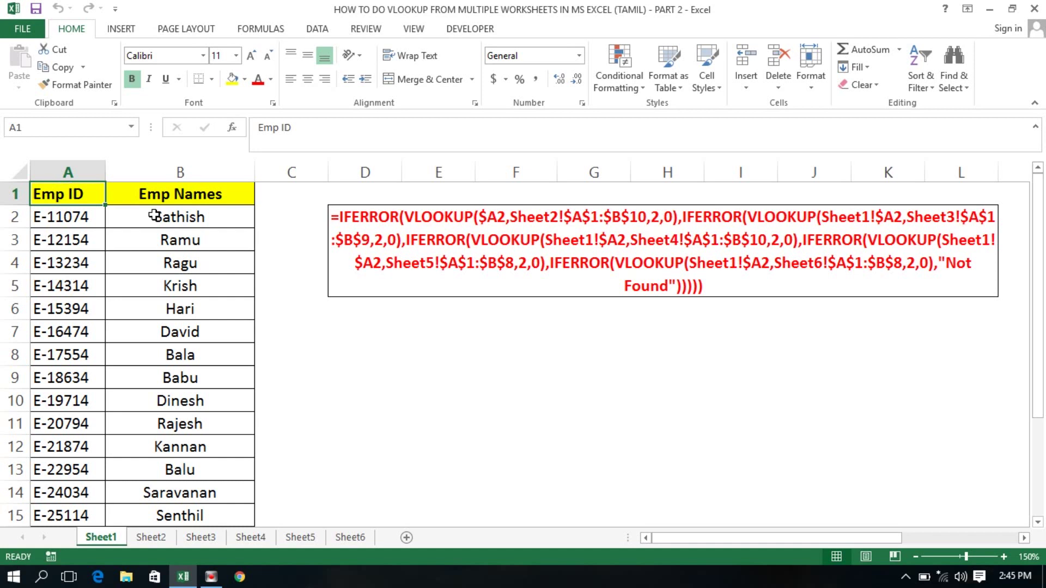
{"action": "left_click", "coordinate": [155, 240]}
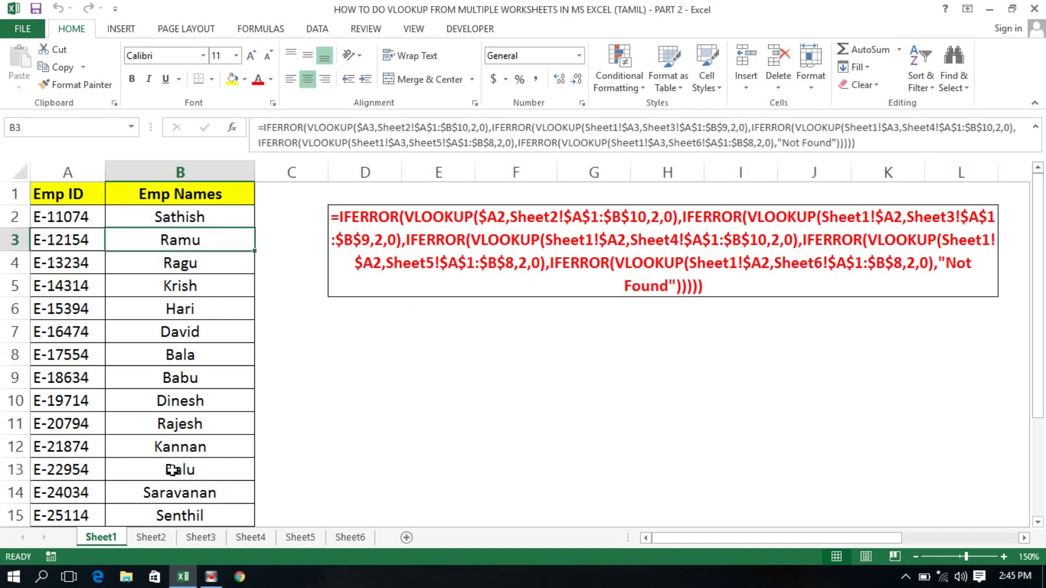
{"action": "left_click", "coordinate": [98, 323]}
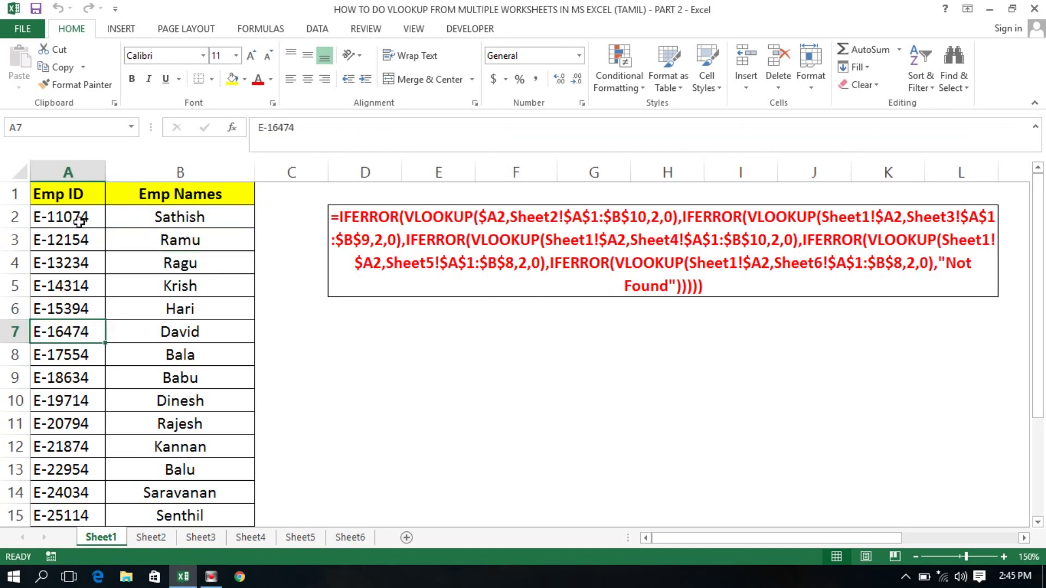
{"action": "left_click", "coordinate": [56, 192]}
{"action": "key", "text": "Down"}
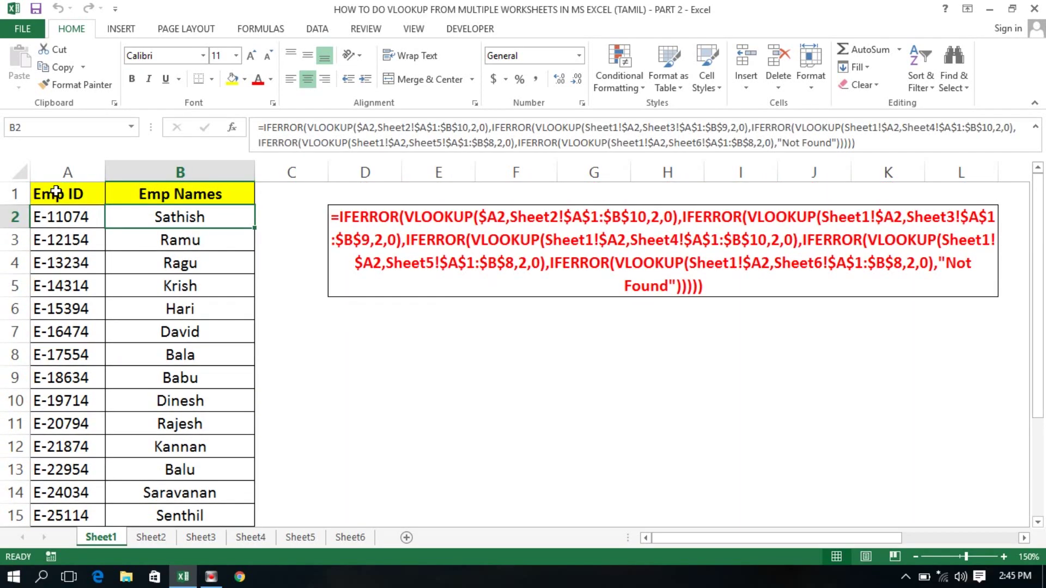
Review B2's nested Sheet2/Sheet3 lookup formula in edit mode, leaving it unchanged.
{"action": "key", "text": "F2"}
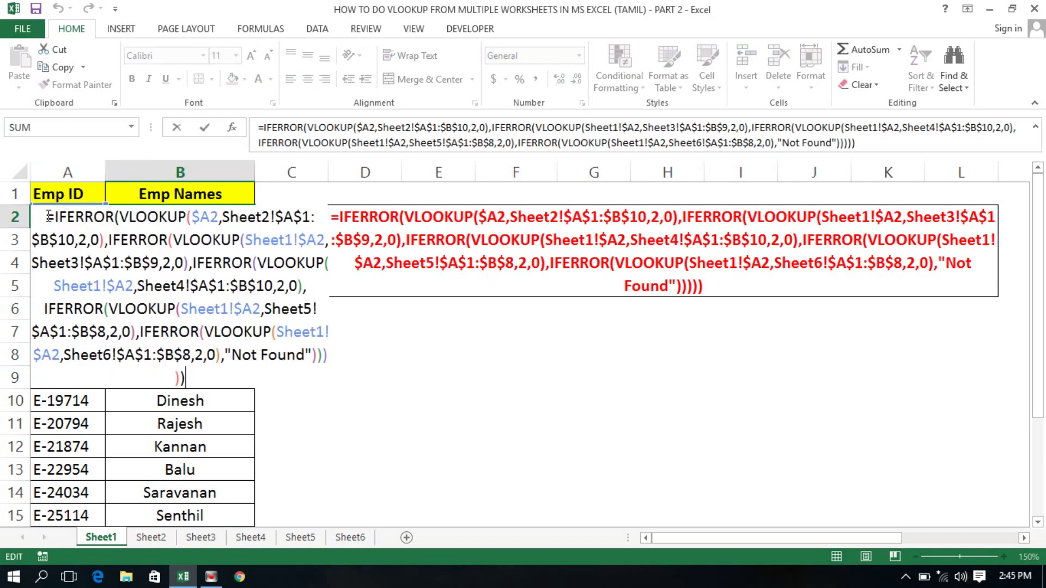
{"action": "left_click_drag", "start_coordinate": [46, 217], "coordinate": [385, 371]}
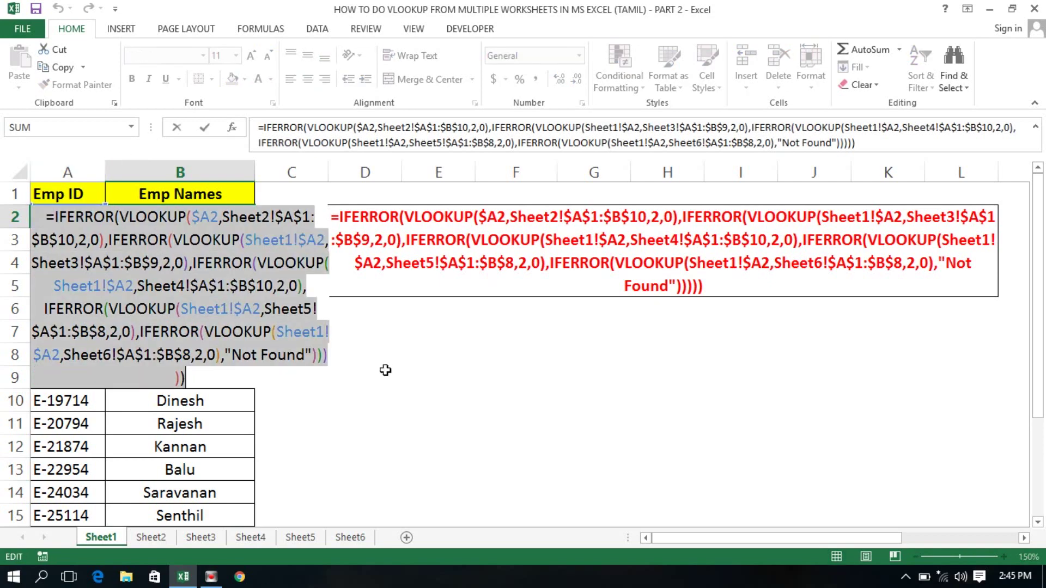
{"action": "key", "text": "Escape"}
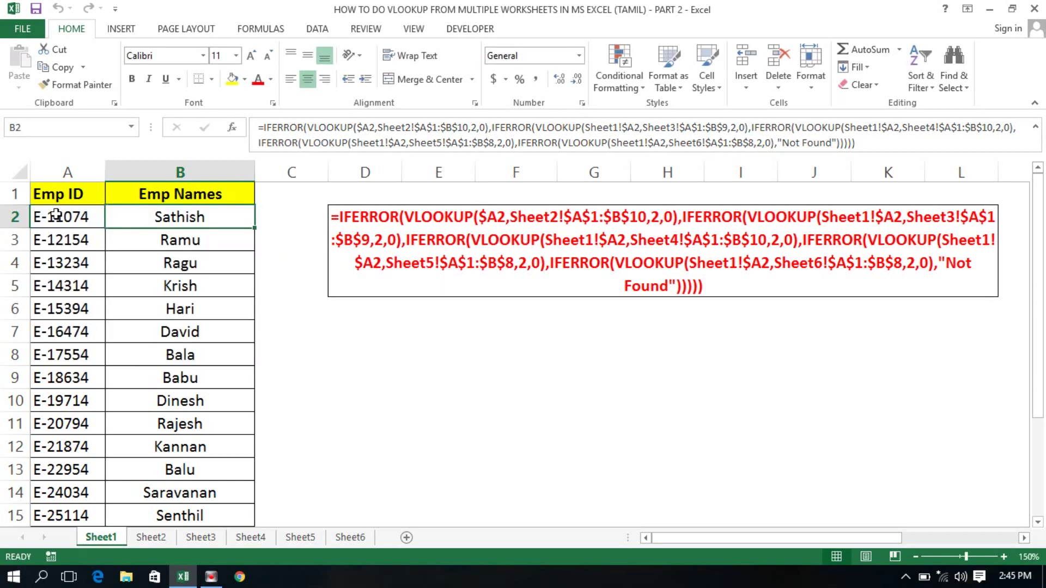
{"action": "left_click", "coordinate": [211, 166]}
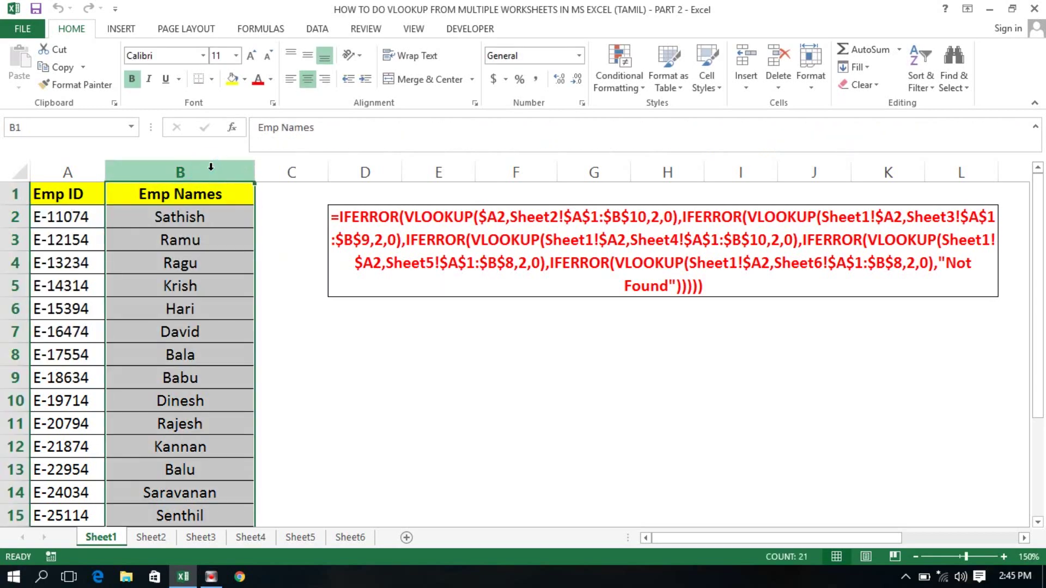
{"action": "left_click", "coordinate": [181, 211]}
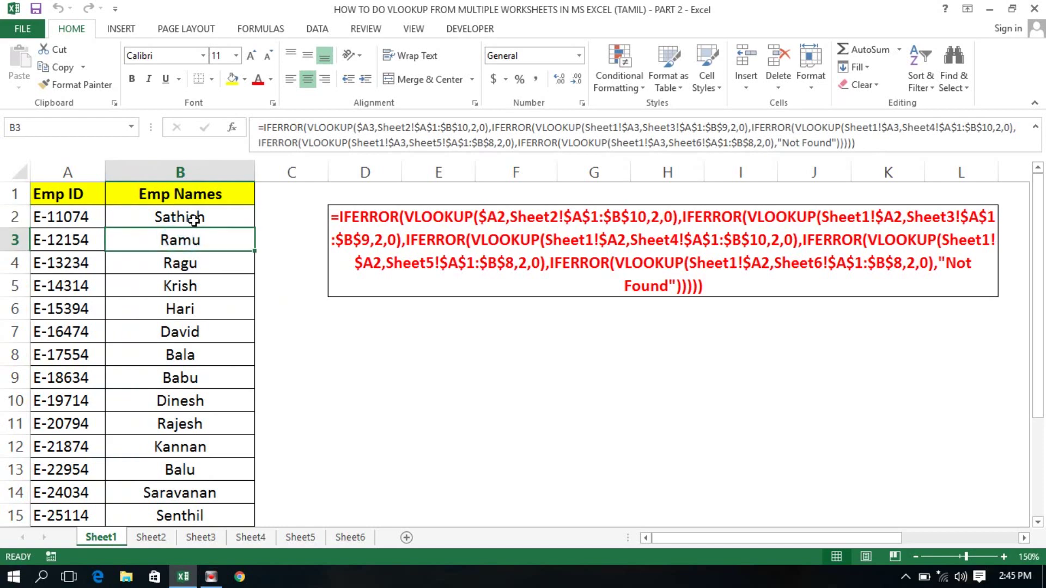
Glance at Sheet2 and Sheet3, then select Sheet1's employee IDs in column A.
{"action": "left_click", "coordinate": [150, 537]}
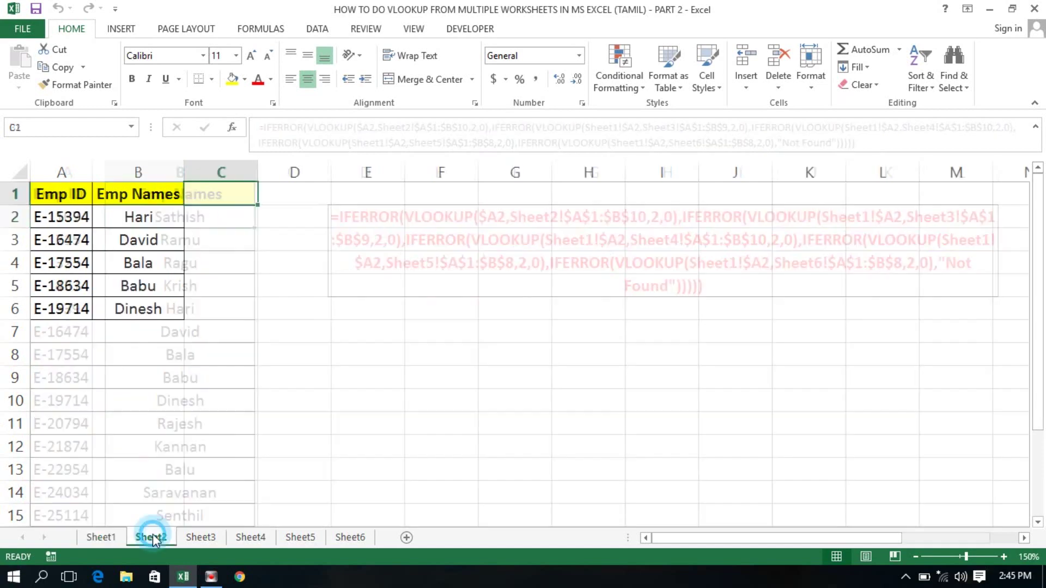
{"action": "left_click", "coordinate": [199, 537]}
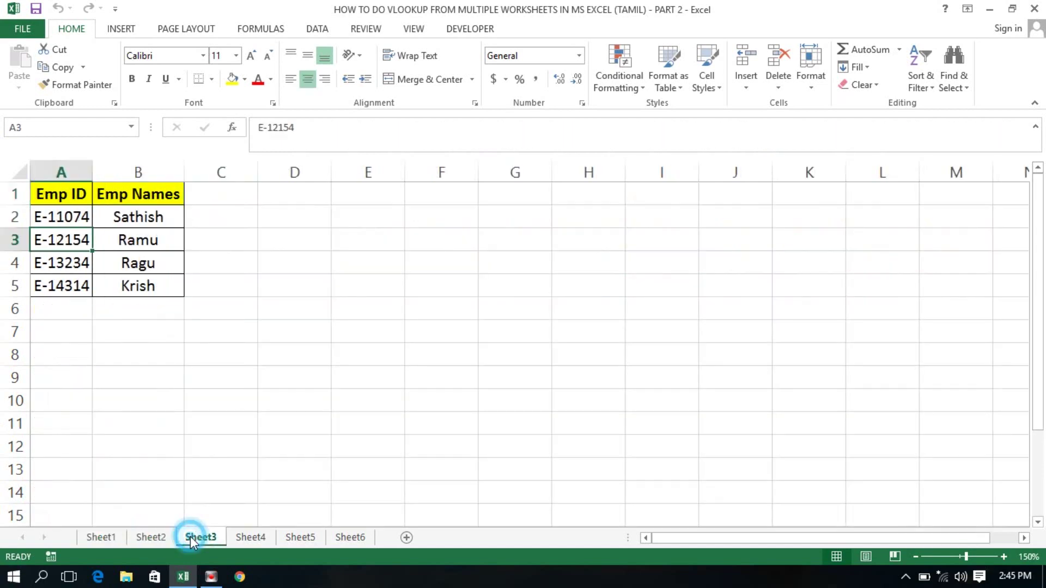
{"action": "left_click", "coordinate": [106, 537]}
{"action": "left_click", "coordinate": [87, 219]}
{"action": "key", "text": "ctrl+shift+Down"}
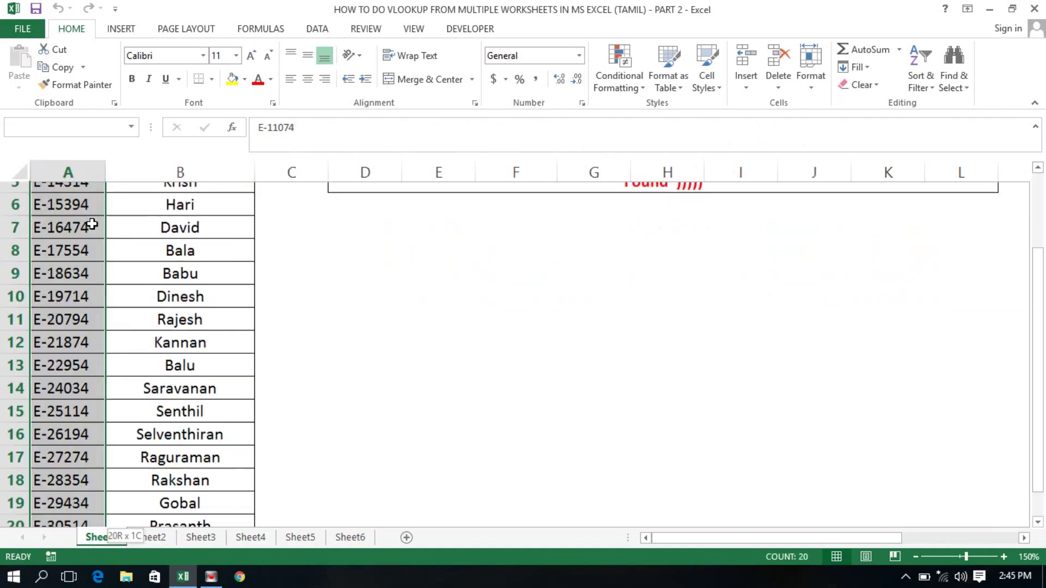
{"action": "key", "text": "ctrl+Up"}
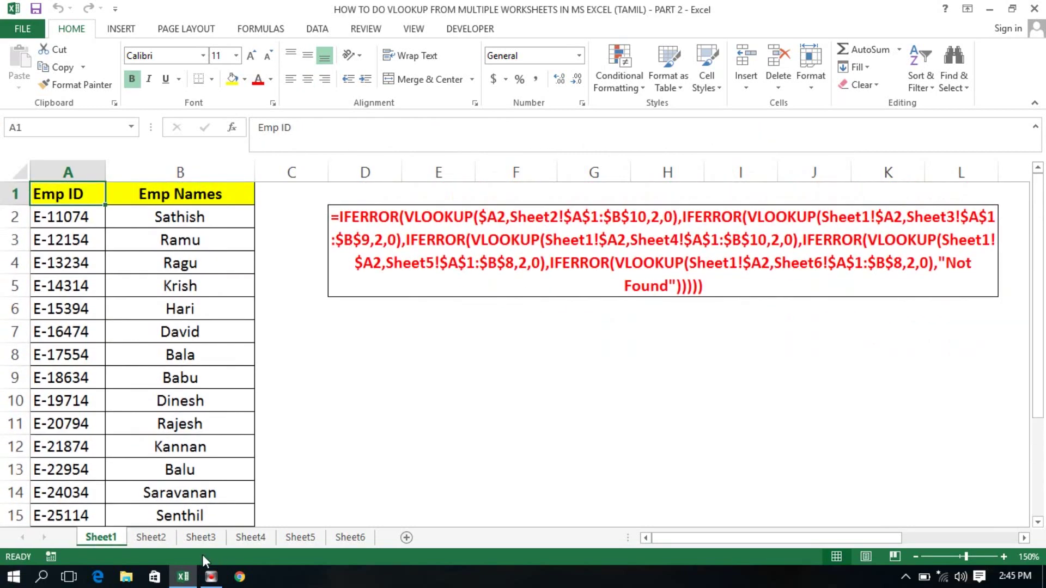
Review the employee tables on Sheet2 through Sheet6, then Sheet1's lookup formulas in B2 and B3.
{"action": "left_click", "coordinate": [149, 541]}
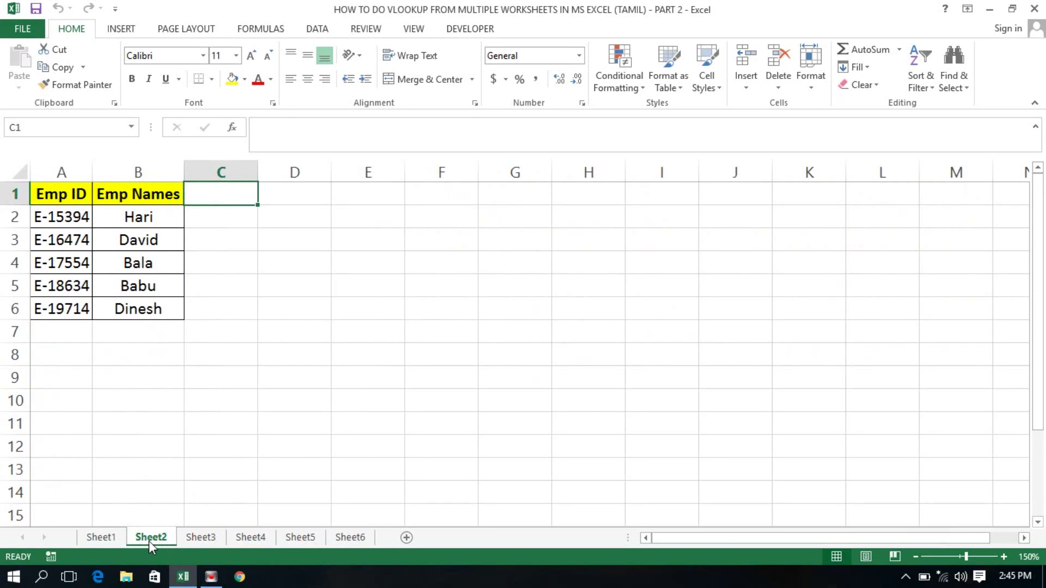
{"action": "left_click", "coordinate": [195, 541]}
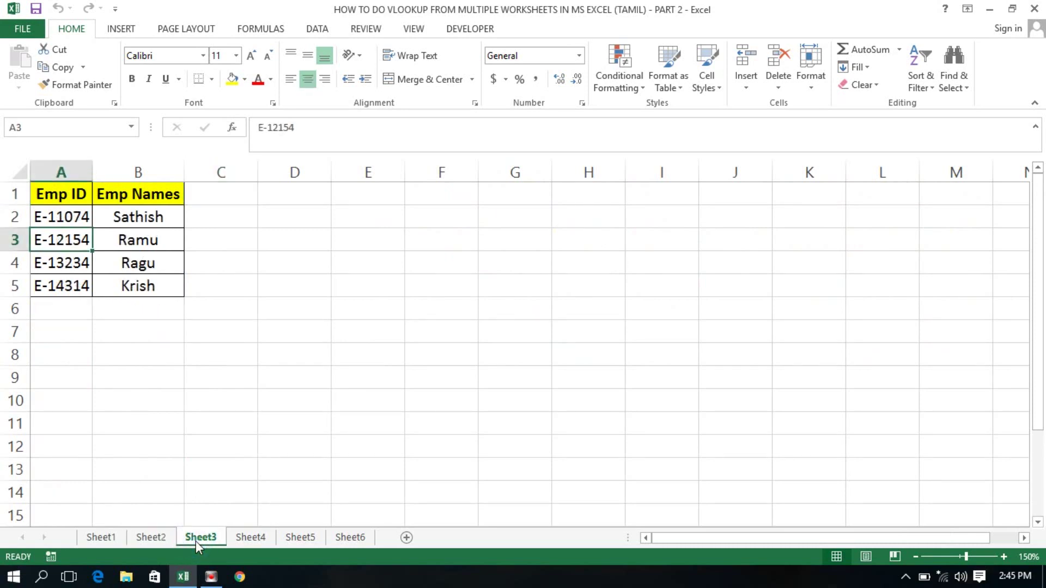
{"action": "left_click", "coordinate": [243, 537]}
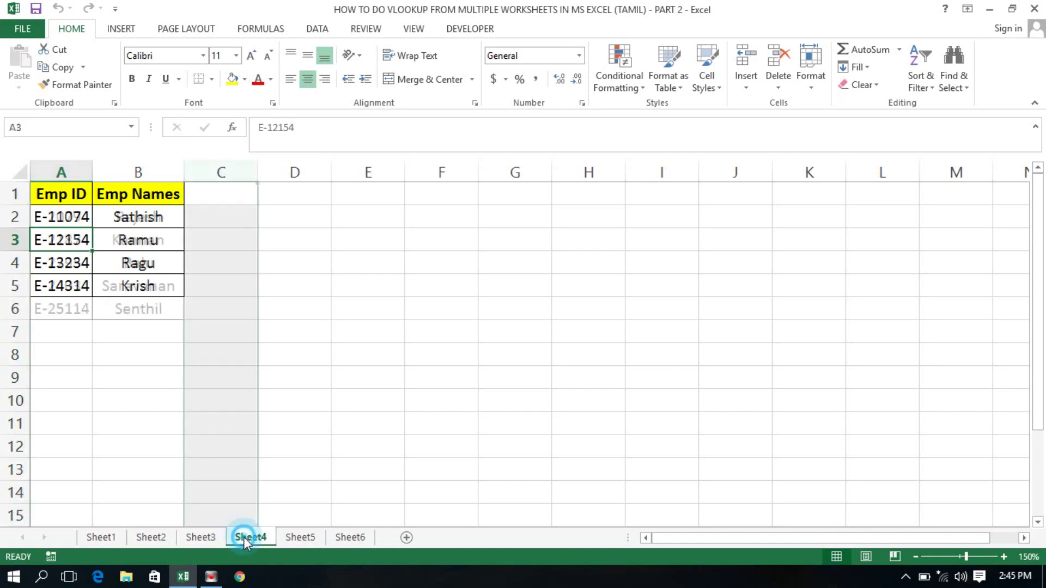
{"action": "left_click", "coordinate": [289, 536]}
{"action": "left_click", "coordinate": [345, 538]}
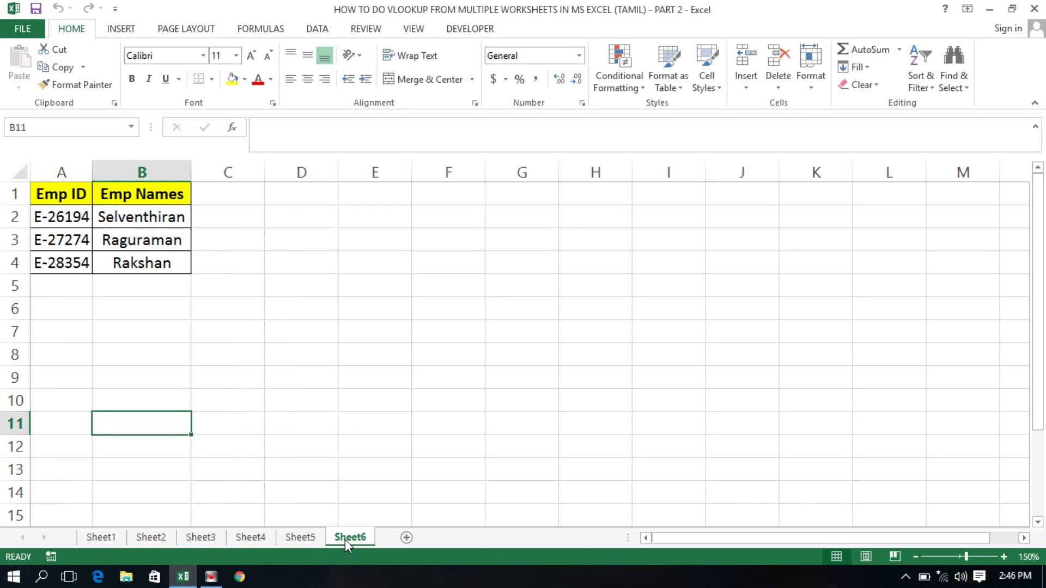
{"action": "left_click", "coordinate": [103, 537]}
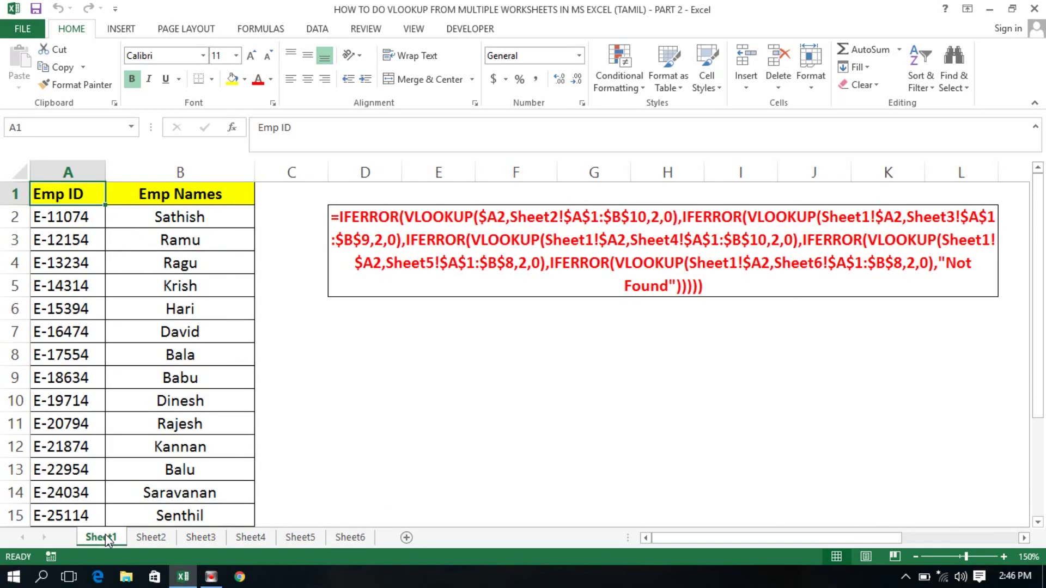
{"action": "left_click", "coordinate": [163, 238]}
{"action": "left_click", "coordinate": [499, 243]}
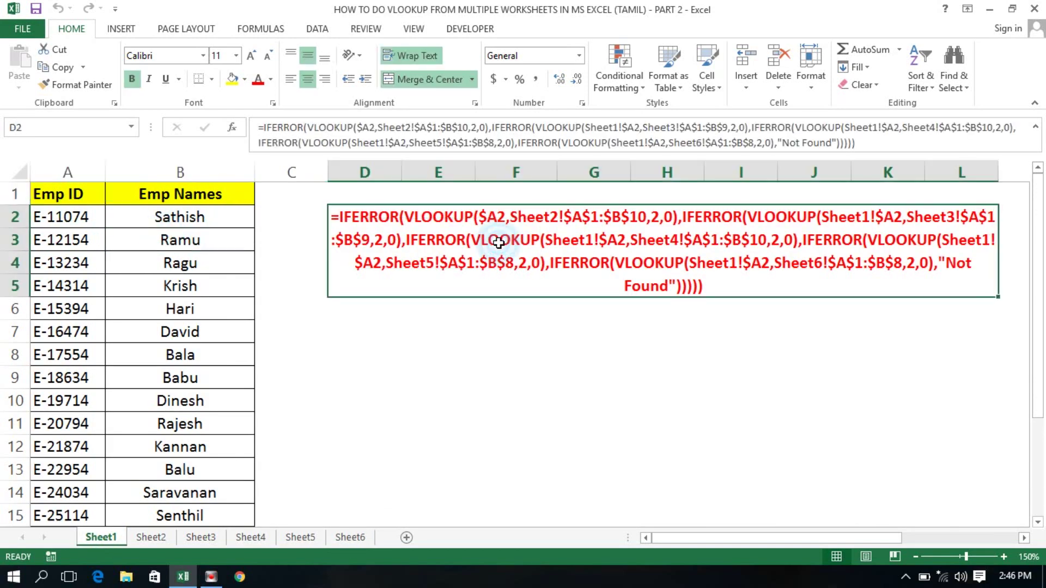
{"action": "left_click", "coordinate": [134, 227]}
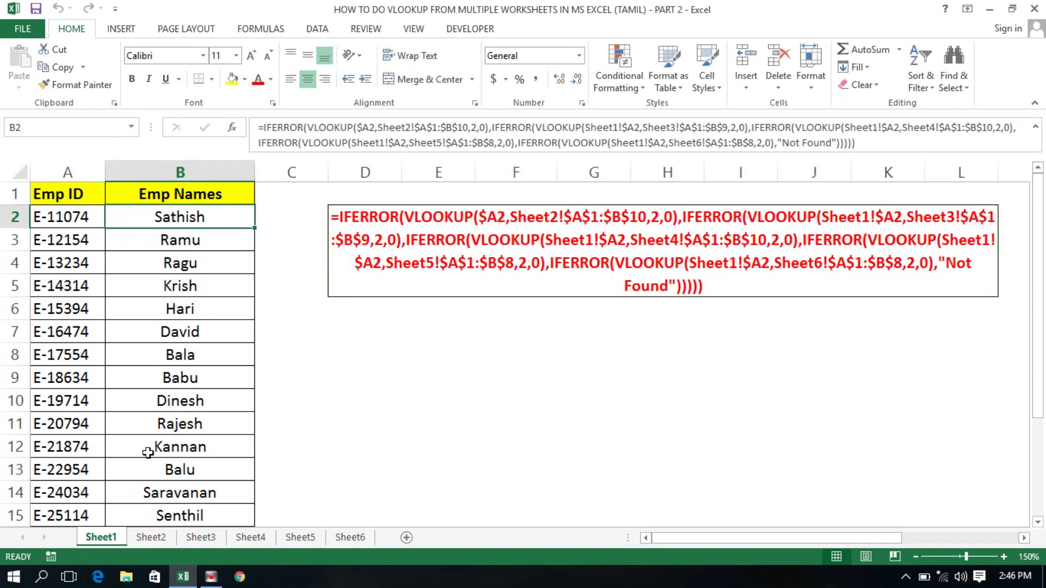
{"action": "left_click", "coordinate": [156, 536]}
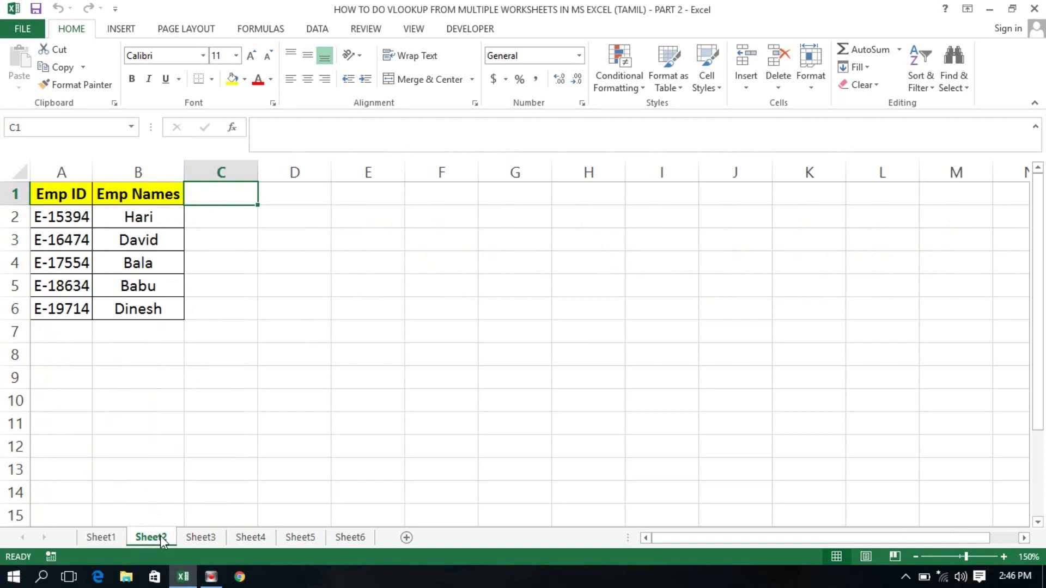
{"action": "left_click", "coordinate": [218, 537]}
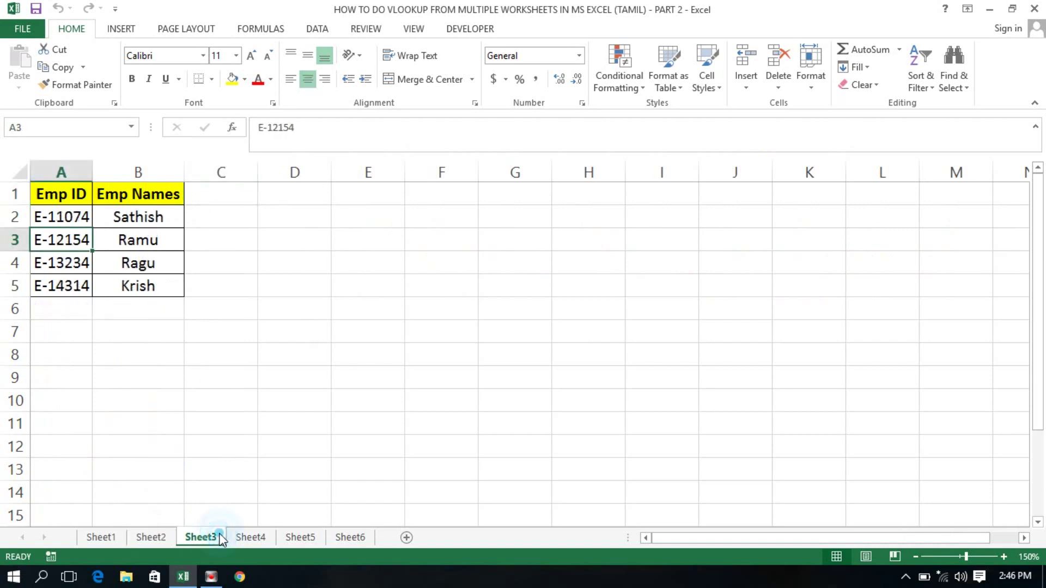
{"action": "left_click", "coordinate": [78, 217]}
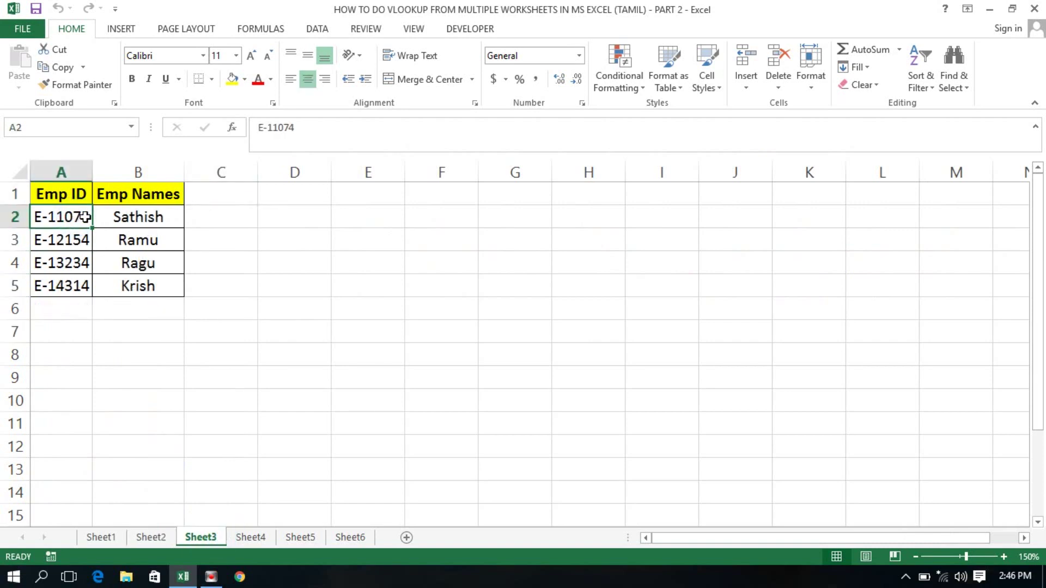
{"action": "key", "text": "shift+Right"}
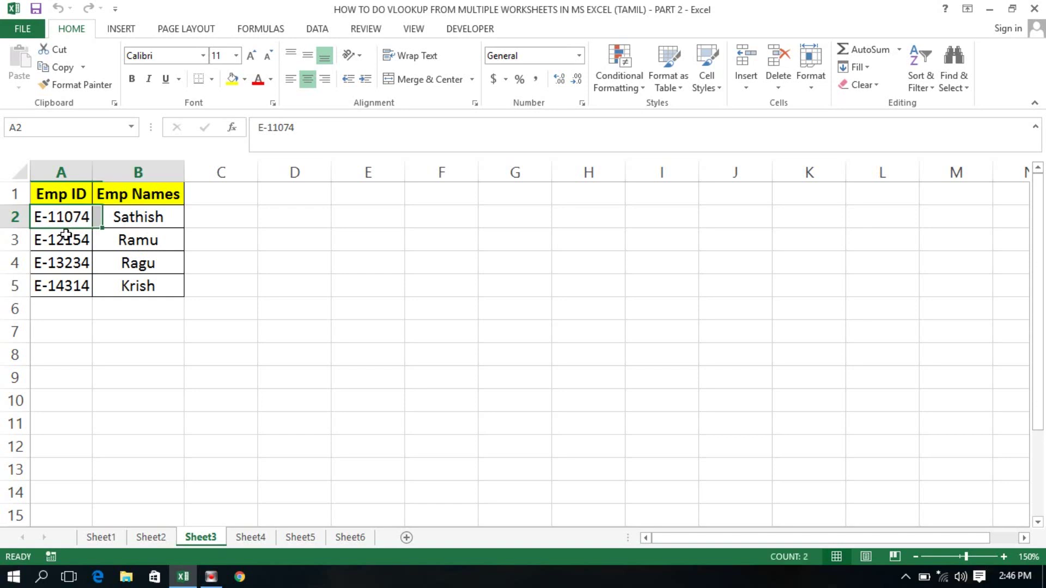
{"action": "key", "text": "Delete"}
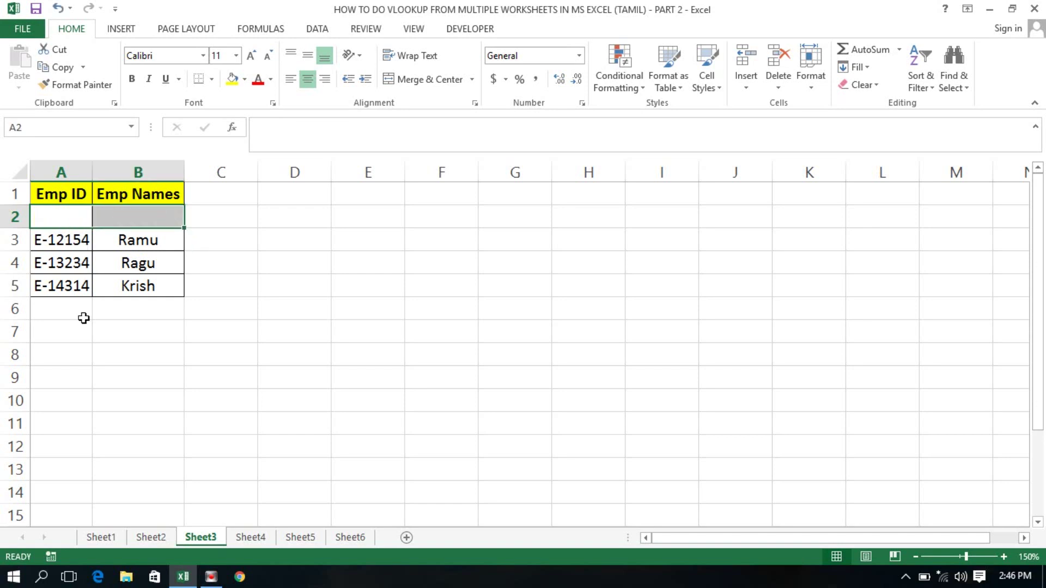
Check Sheet1's Not Found result, undo the Sheet3 deletion, and return to Sheet1.
{"action": "left_click", "coordinate": [96, 537]}
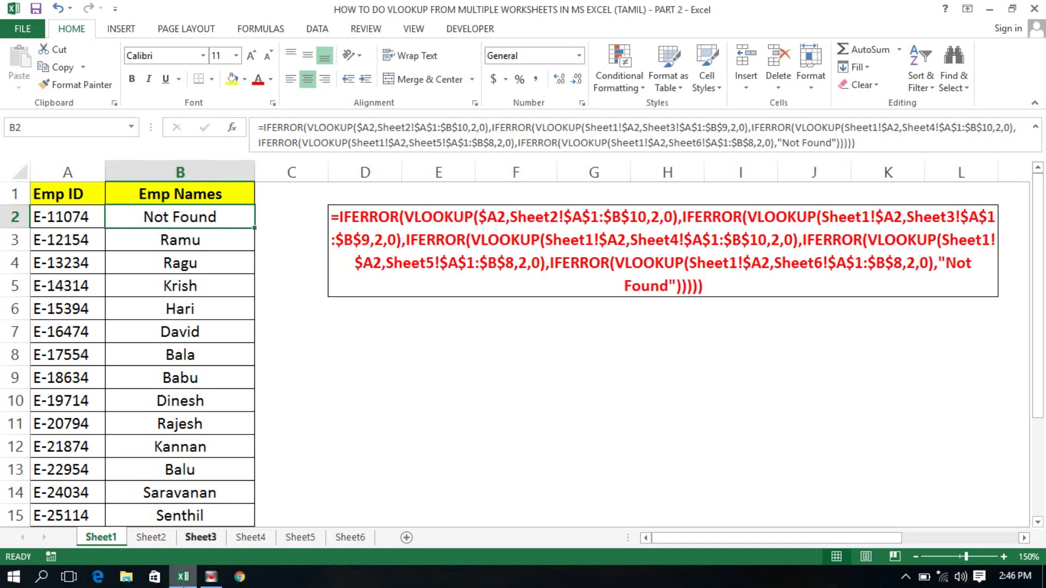
{"action": "left_click", "coordinate": [194, 545]}
{"action": "left_click", "coordinate": [366, 240]}
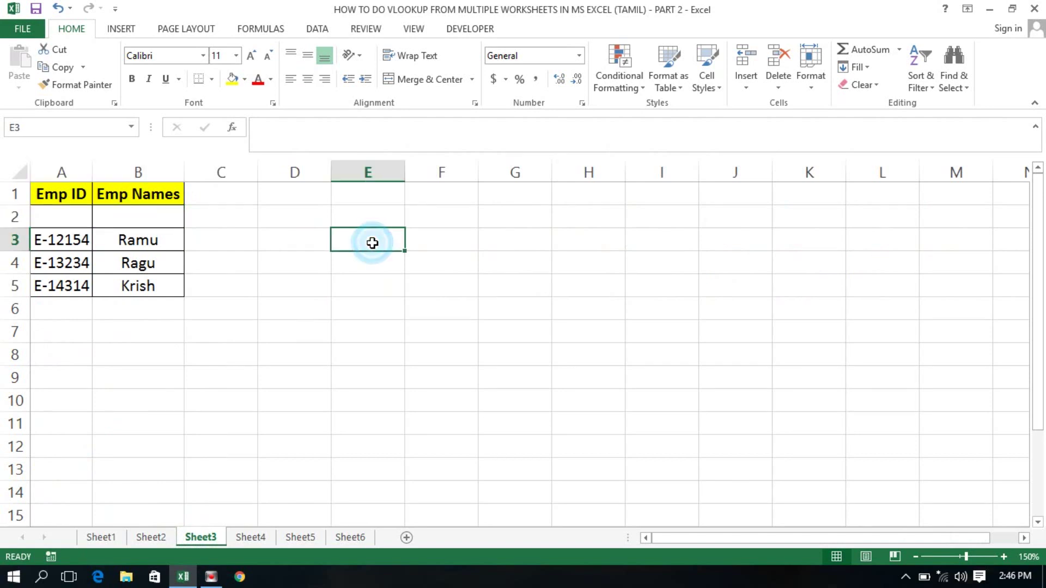
{"action": "key", "text": "ctrl+z"}
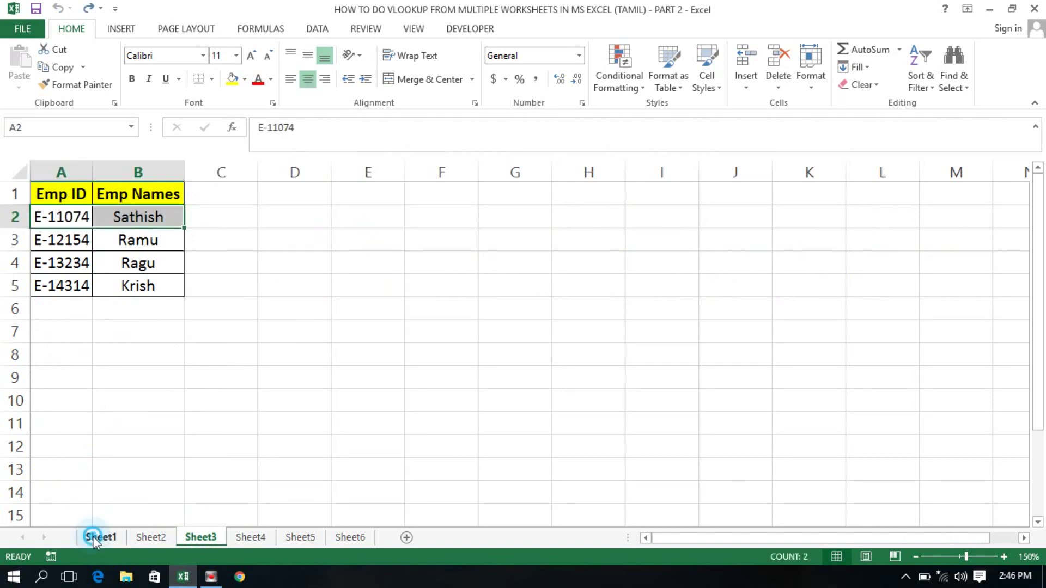
{"action": "left_click", "coordinate": [100, 537]}
{"action": "left_click", "coordinate": [442, 359]}
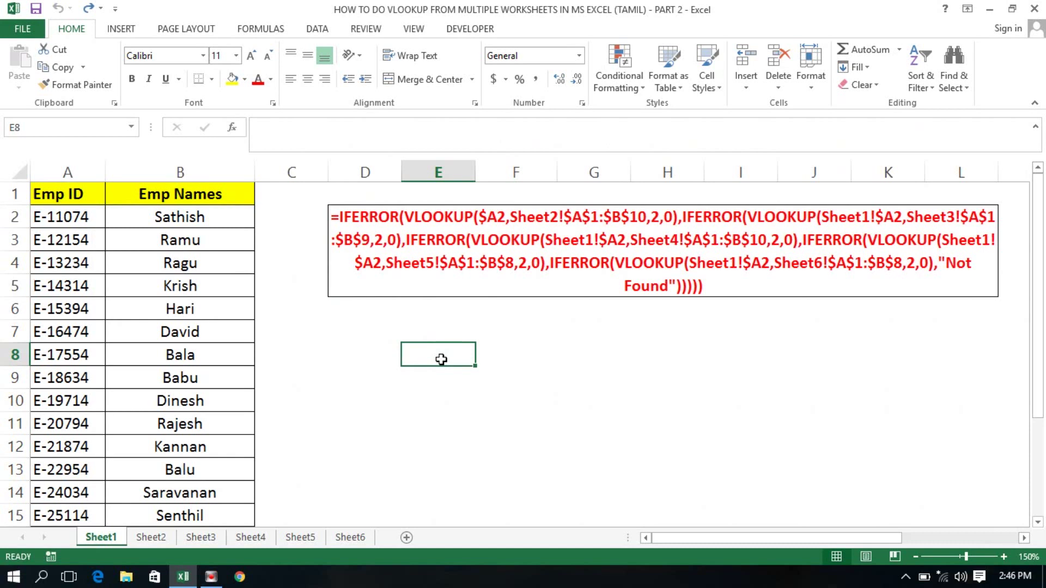
Show the desktop and open the PART 1 VLOOKUP workbook.
{"action": "left_click", "coordinate": [477, 381]}
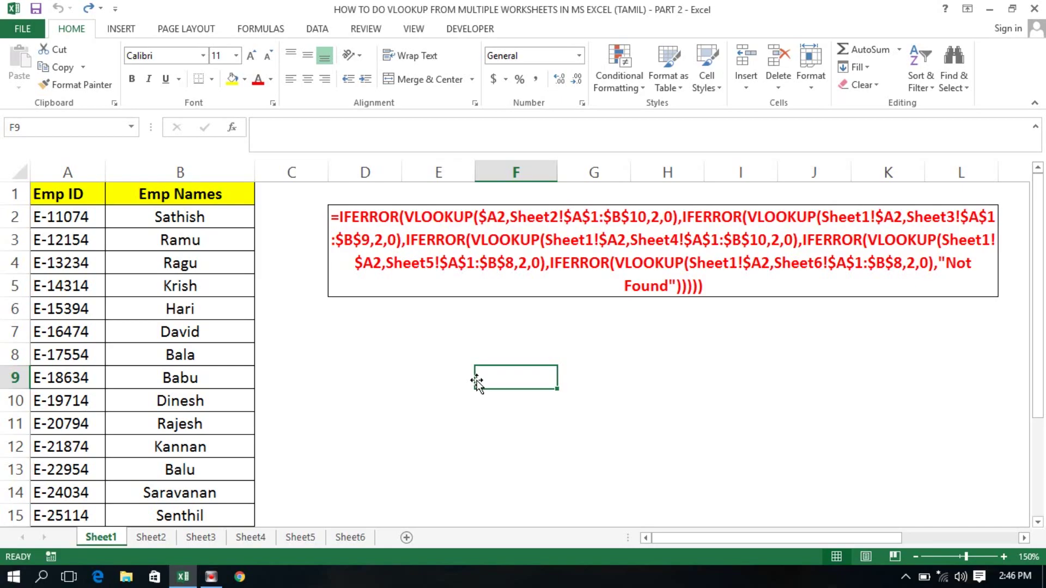
{"action": "key", "text": "super+d"}
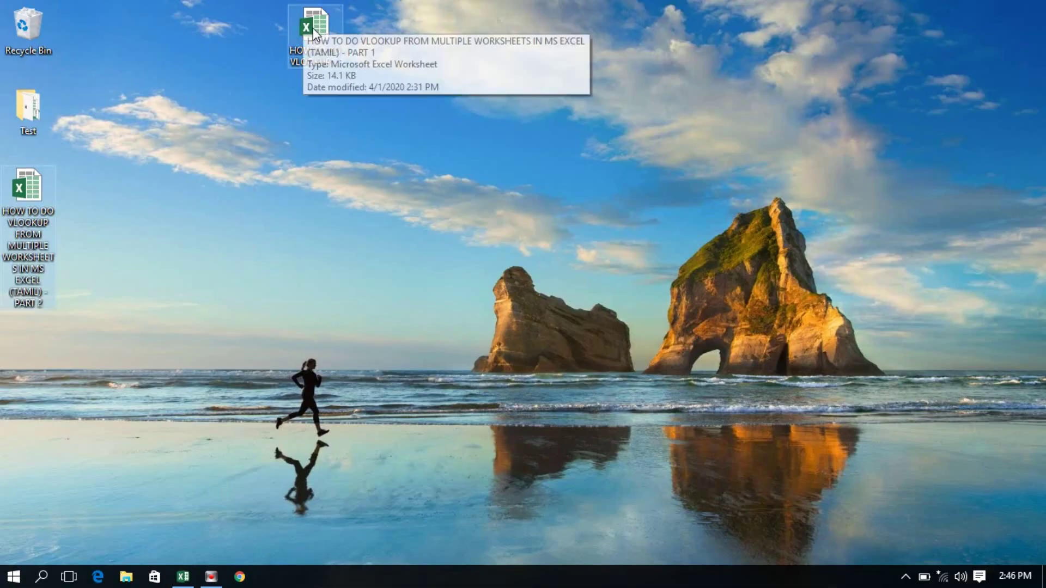
{"action": "double_click", "coordinate": [312, 28]}
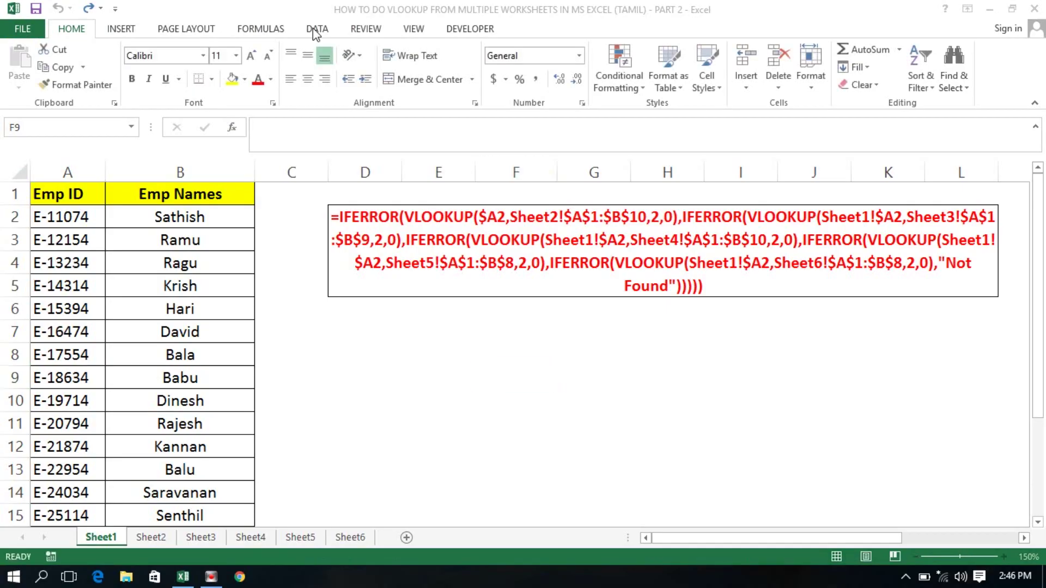
Inspect the INDIRECT-based formula text displayed beside the employee table.
{"action": "left_click", "coordinate": [736, 303]}
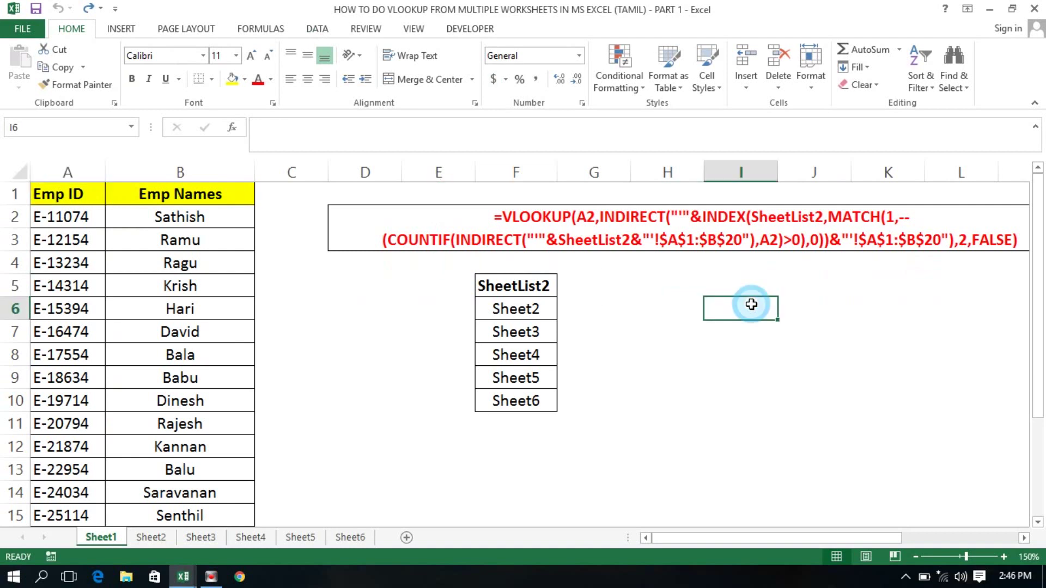
{"action": "left_click", "coordinate": [609, 240]}
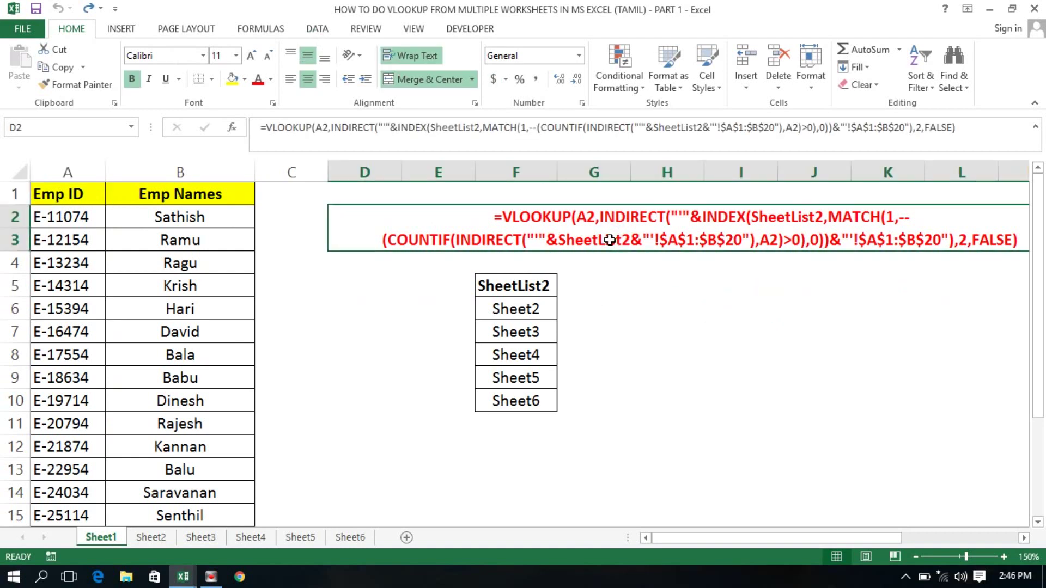
{"action": "left_click", "coordinate": [623, 387]}
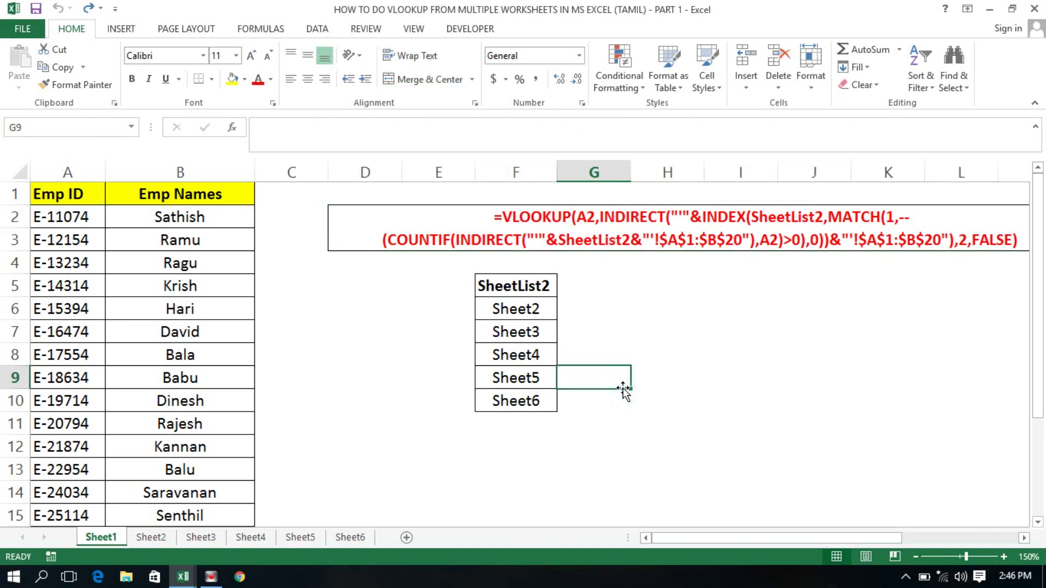
{"action": "left_click", "coordinate": [338, 336]}
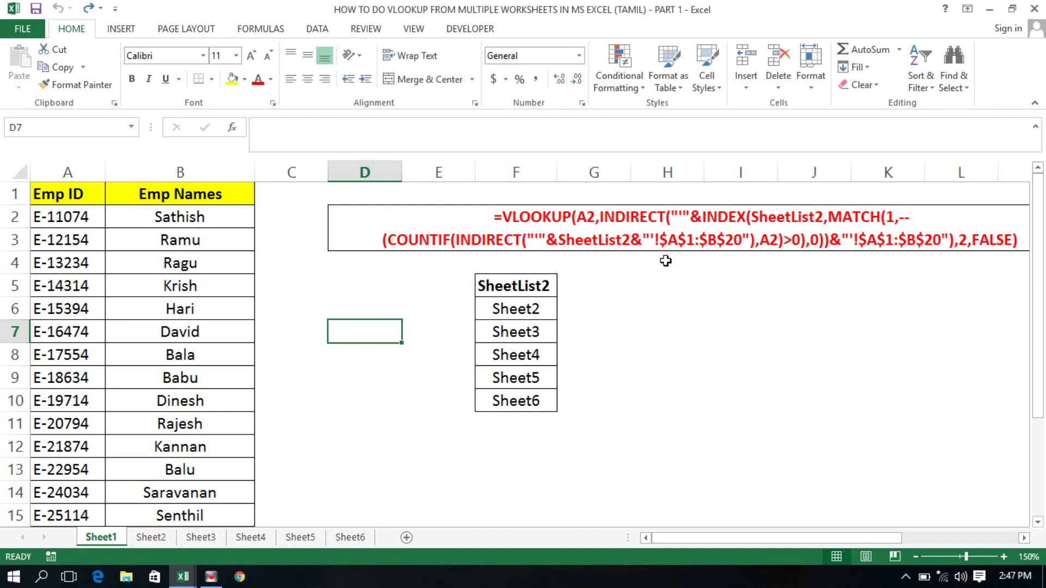
{"action": "left_click", "coordinate": [627, 291]}
{"action": "left_click", "coordinate": [531, 238]}
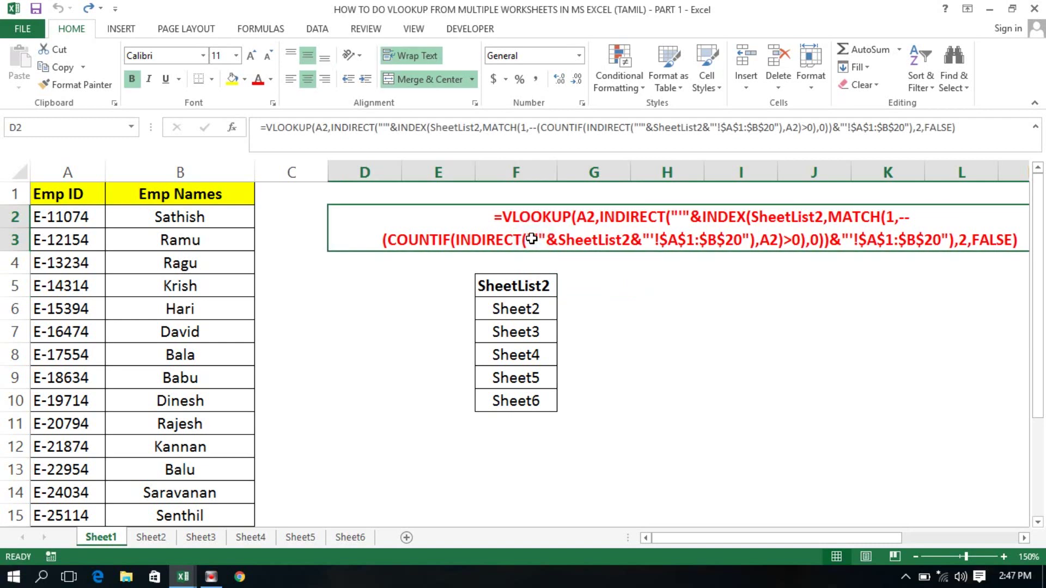
{"action": "left_click", "coordinate": [463, 263]}
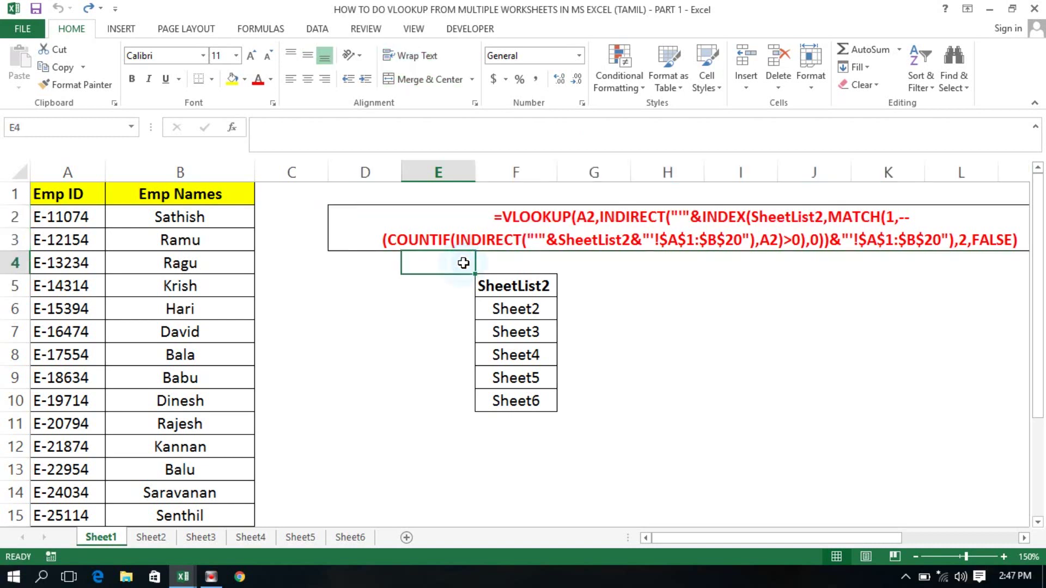
{"action": "left_click", "coordinate": [416, 242]}
{"action": "left_click", "coordinate": [337, 332]}
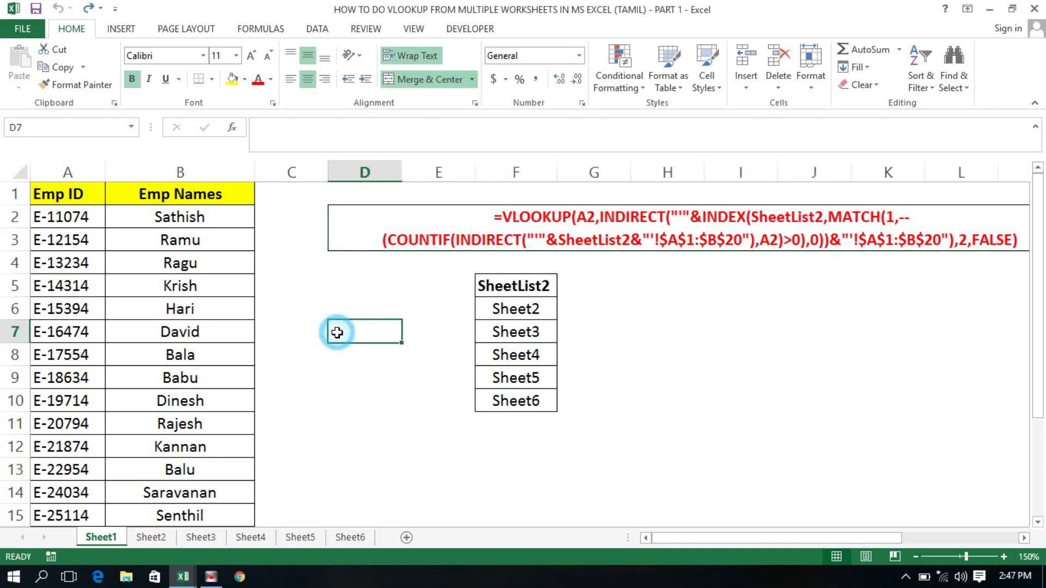
{"action": "left_click", "coordinate": [315, 307]}
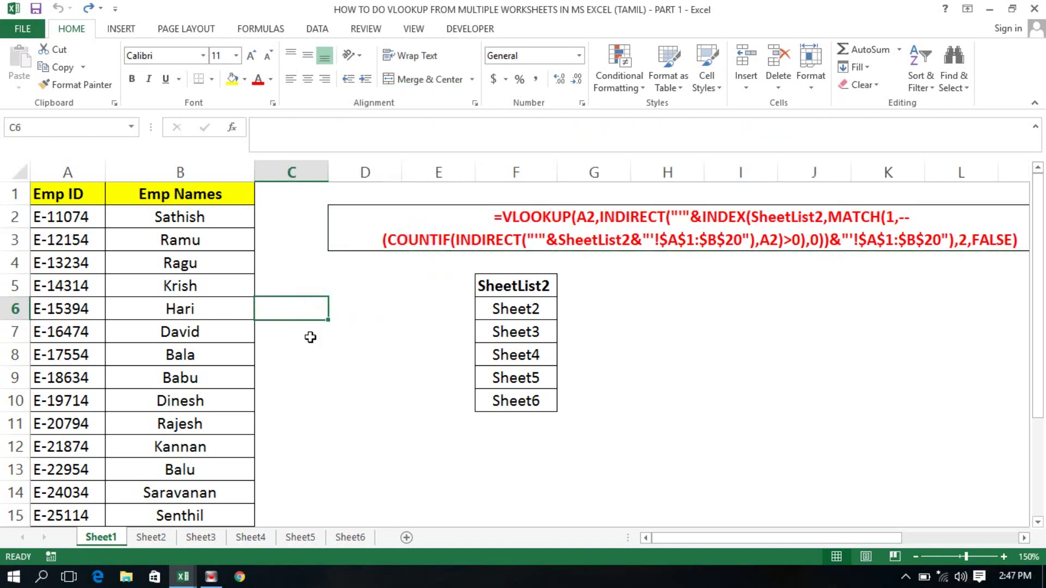
Re-enter B2's lookup formula as an array formula with Ctrl+Shift+Enter.
{"action": "left_click", "coordinate": [52, 194]}
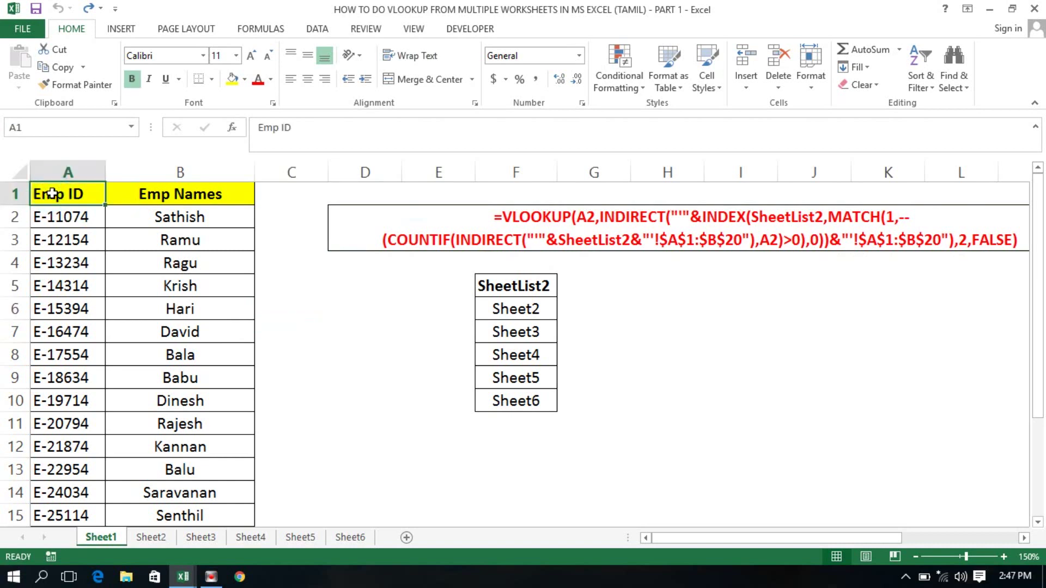
{"action": "key", "text": "Right"}
{"action": "key", "text": "Down"}
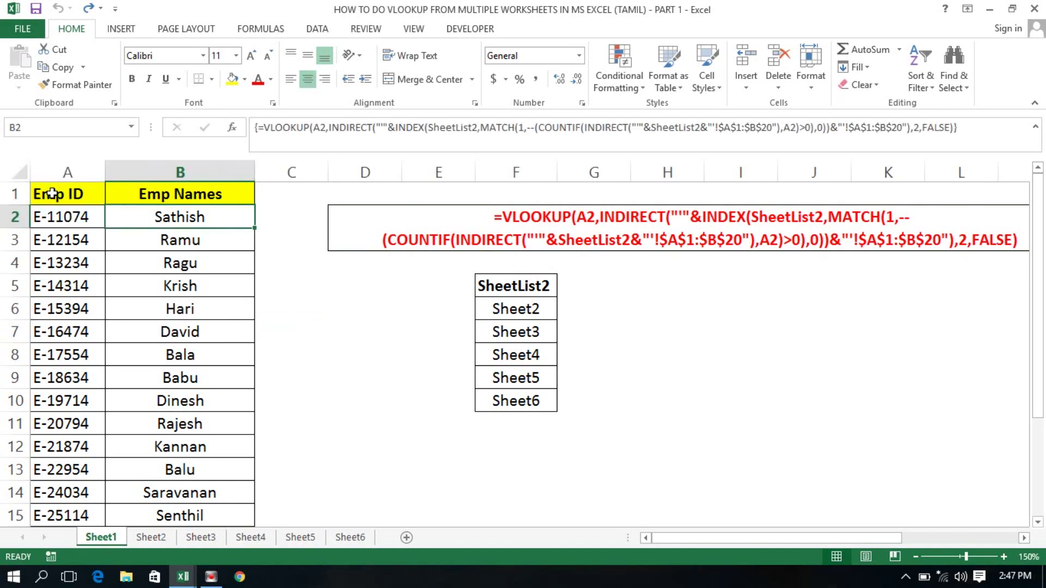
{"action": "key", "text": "F2"}
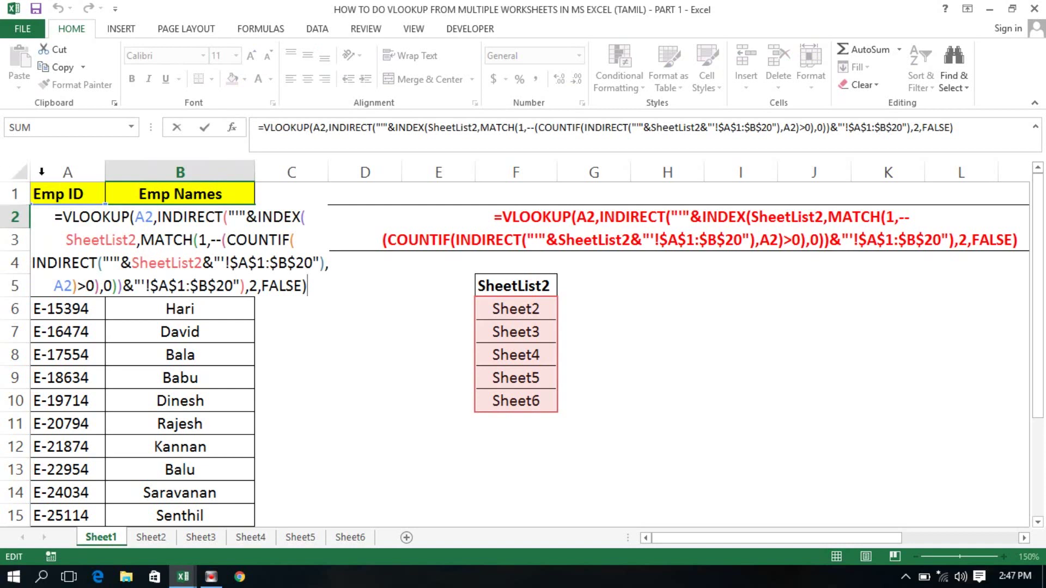
{"action": "left_click_drag", "start_coordinate": [47, 217], "coordinate": [345, 306]}
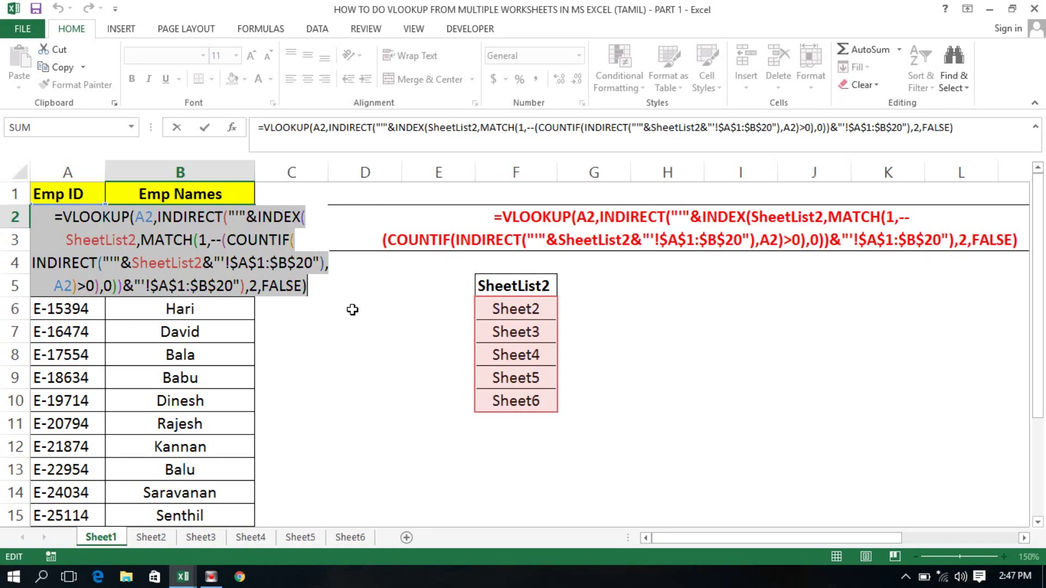
{"action": "key", "text": "ctrl+shift+Return"}
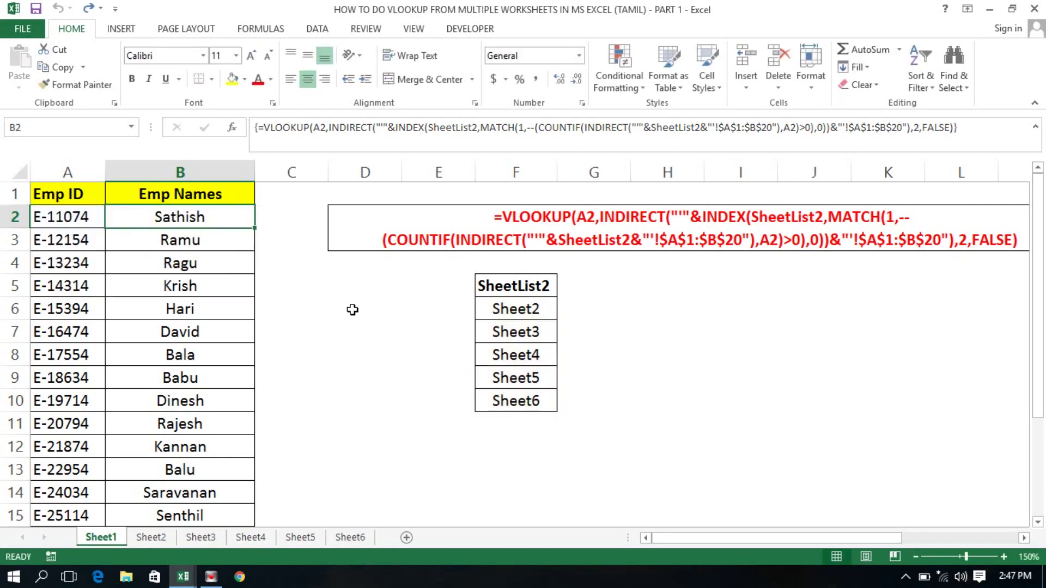
{"action": "left_click", "coordinate": [149, 538]}
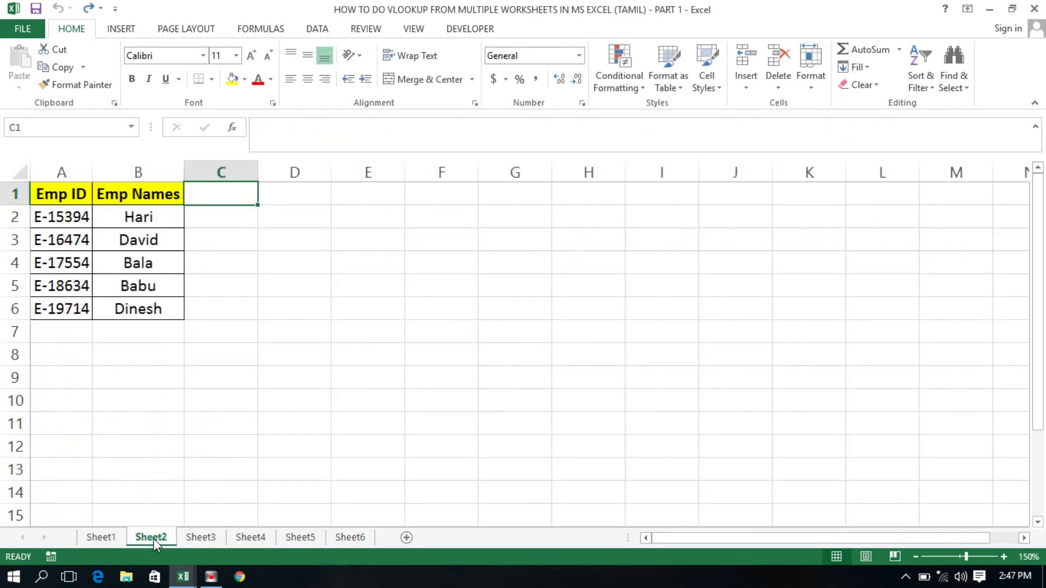
{"action": "left_click", "coordinate": [191, 538]}
{"action": "left_click", "coordinate": [260, 538]}
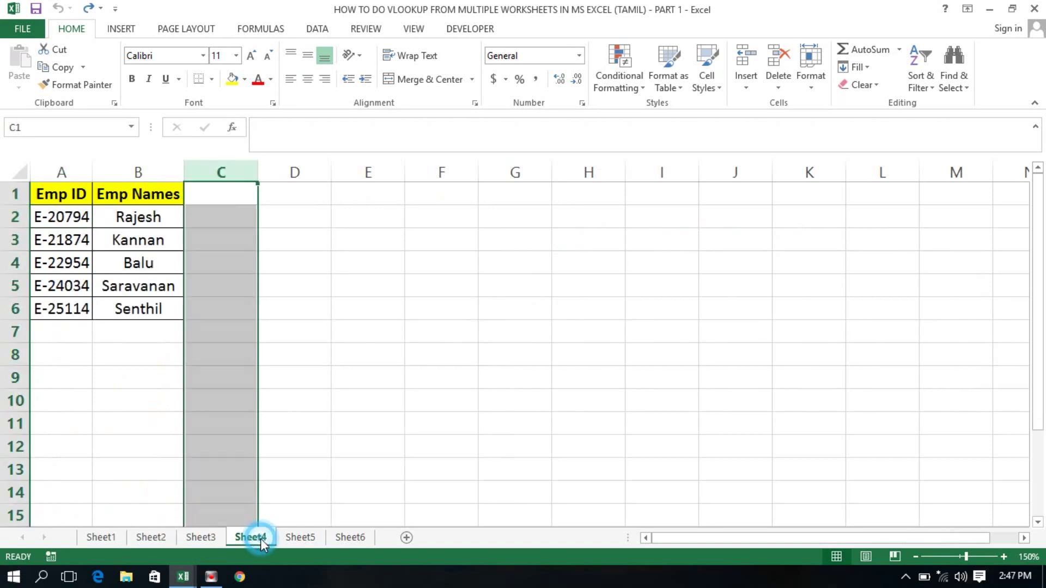
{"action": "left_click", "coordinate": [320, 541]}
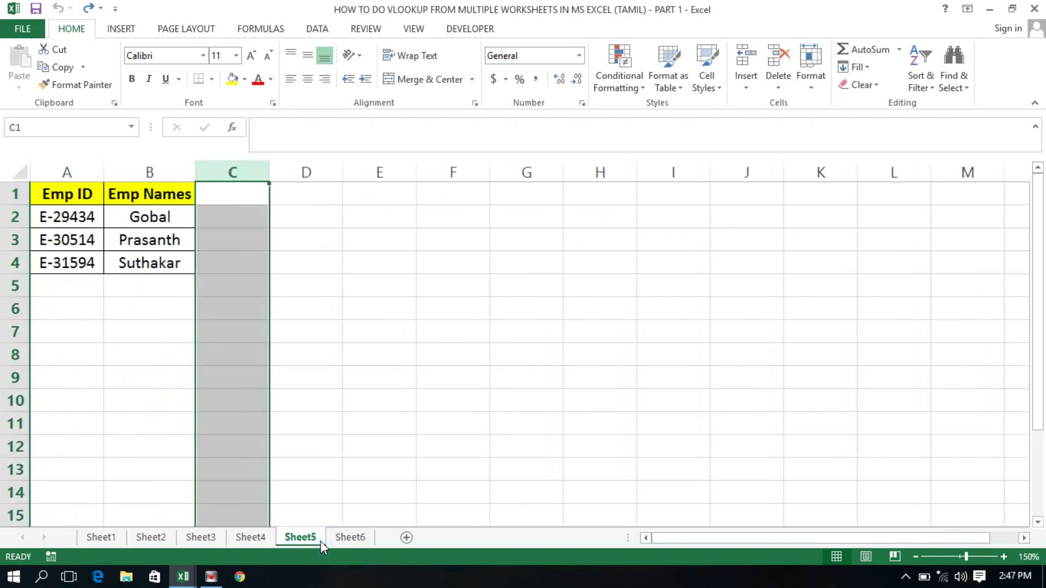
{"action": "left_click", "coordinate": [366, 541]}
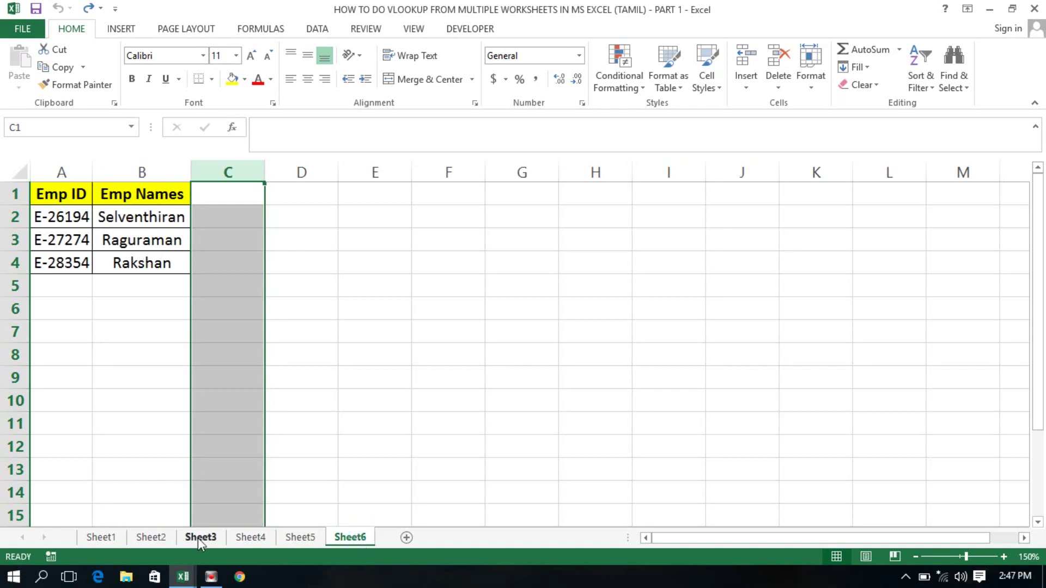
{"action": "left_click", "coordinate": [158, 539]}
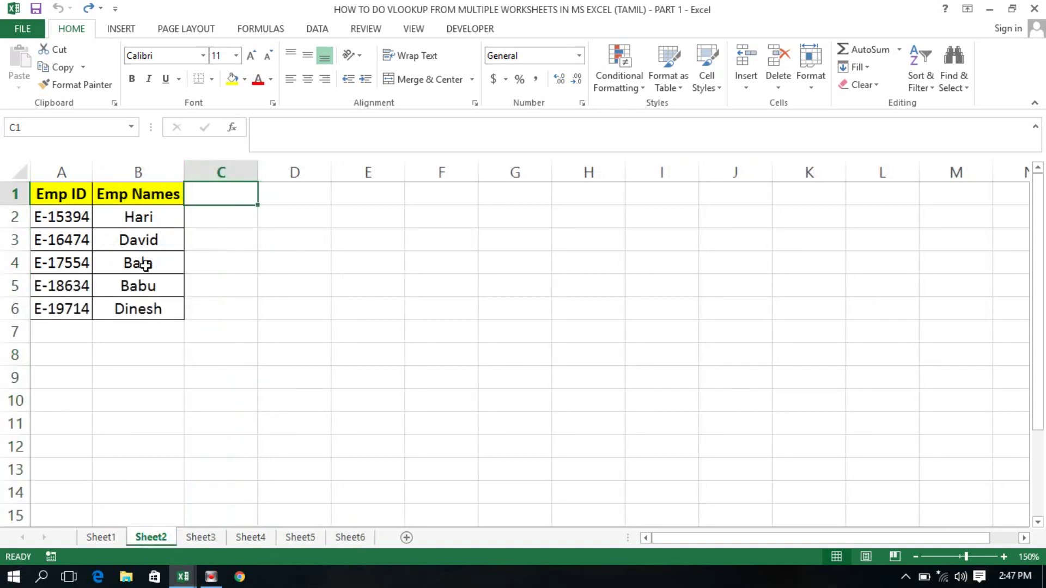
{"action": "left_click", "coordinate": [151, 230]}
{"action": "left_click", "coordinate": [97, 218]}
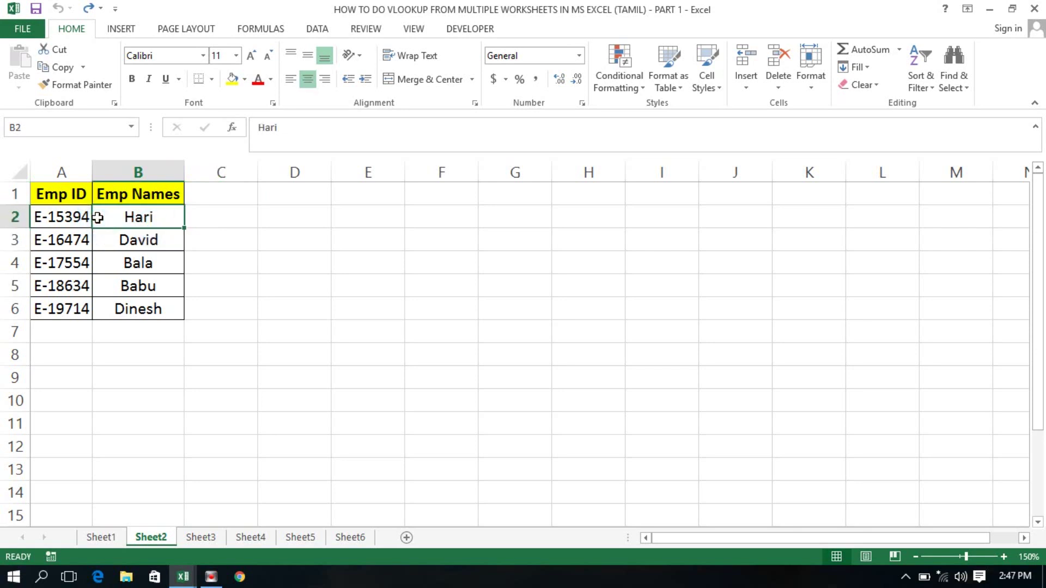
{"action": "left_click_drag", "start_coordinate": [90, 218], "coordinate": [98, 217]}
{"action": "key", "text": "Delete"}
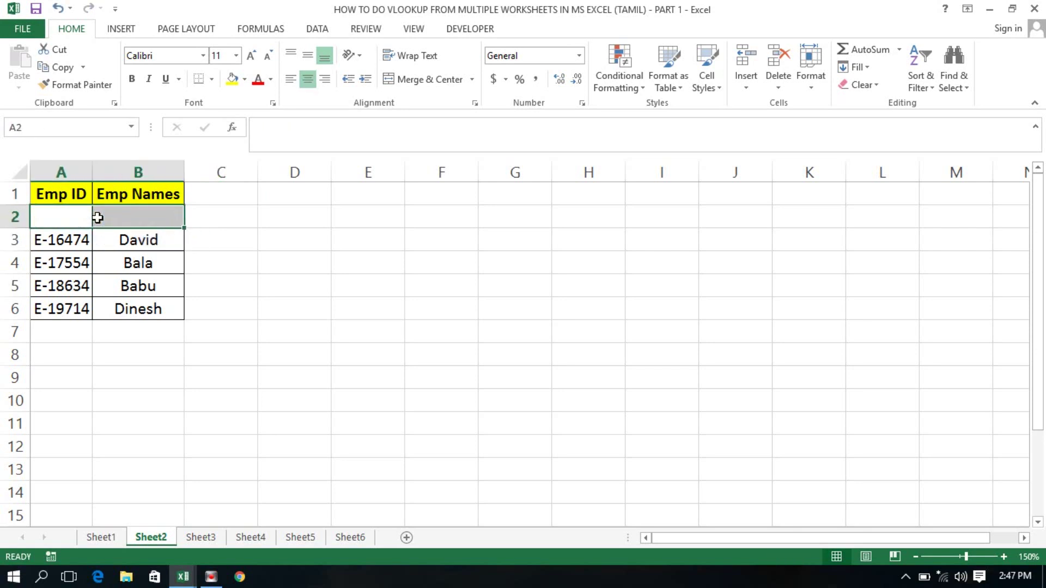
{"action": "left_click", "coordinate": [90, 541]}
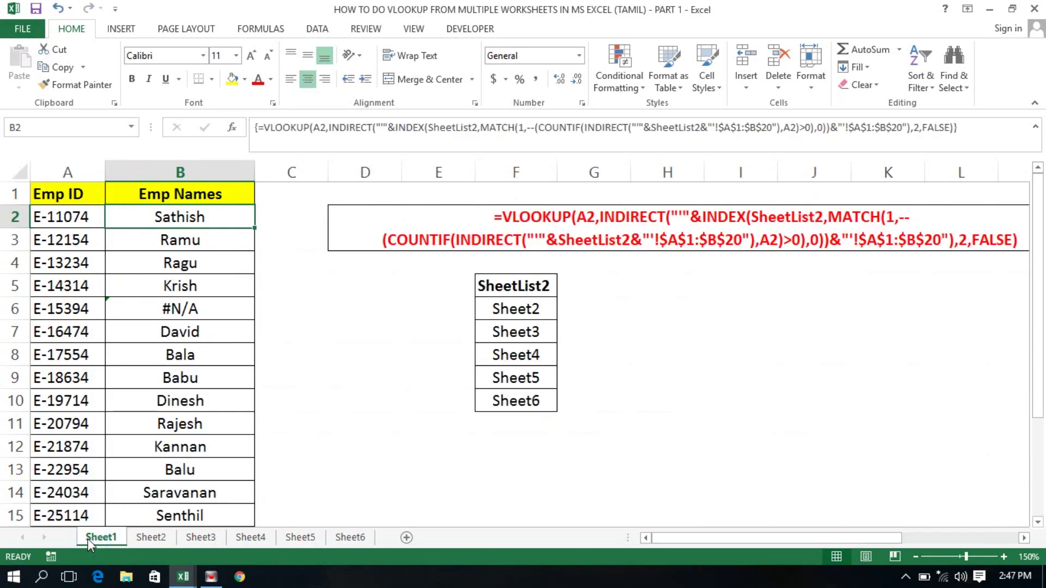
{"action": "left_click", "coordinate": [145, 309]}
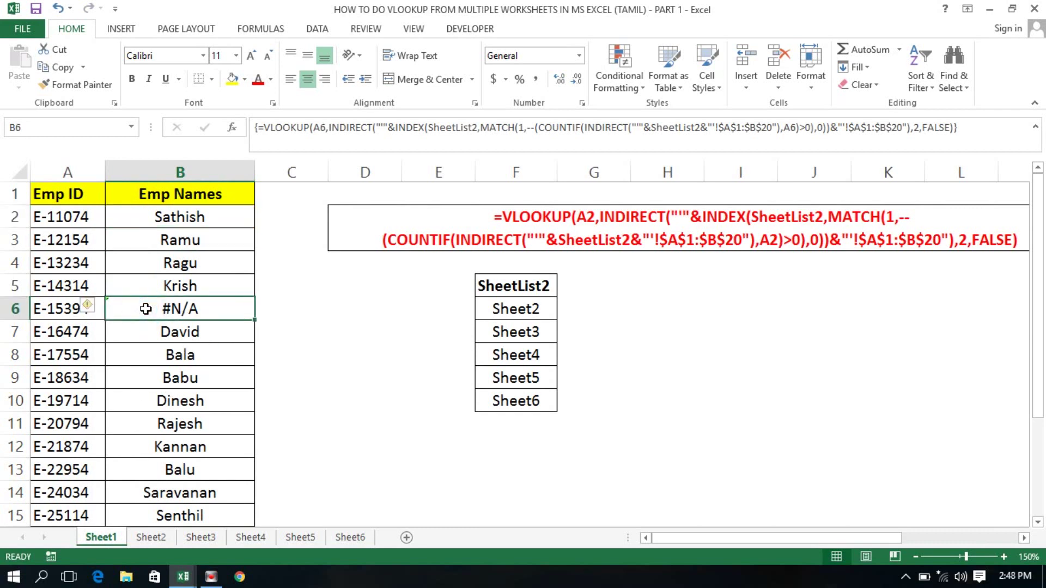
{"action": "key", "text": "Left"}
{"action": "key", "text": "Right"}
{"action": "left_click", "coordinate": [49, 311]}
{"action": "left_click", "coordinate": [150, 312]}
{"action": "left_click", "coordinate": [152, 536]}
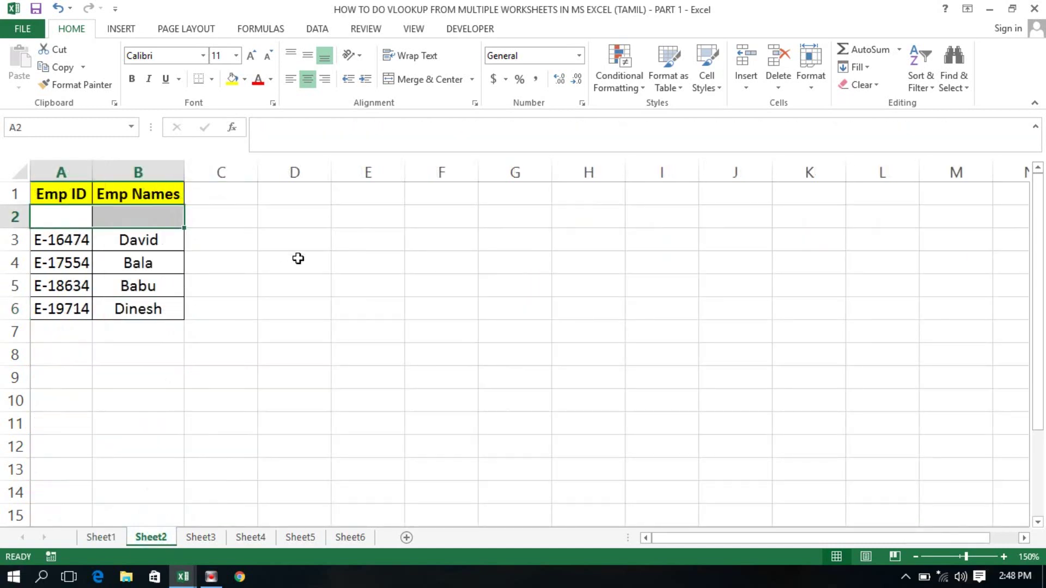
{"action": "left_click", "coordinate": [298, 259]}
{"action": "key", "text": "ctrl+z"}
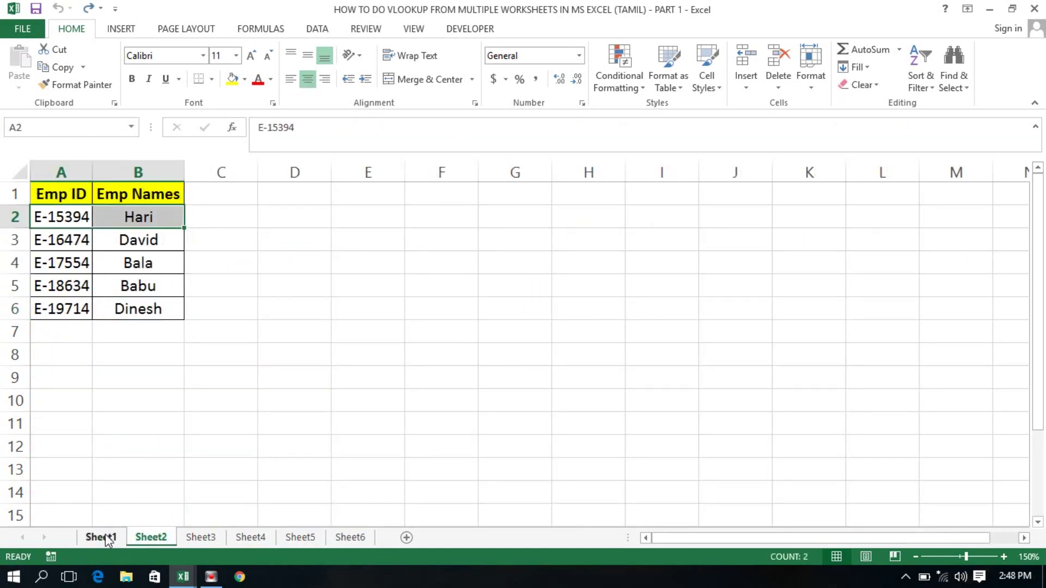
{"action": "left_click", "coordinate": [108, 538]}
{"action": "left_click", "coordinate": [378, 277]}
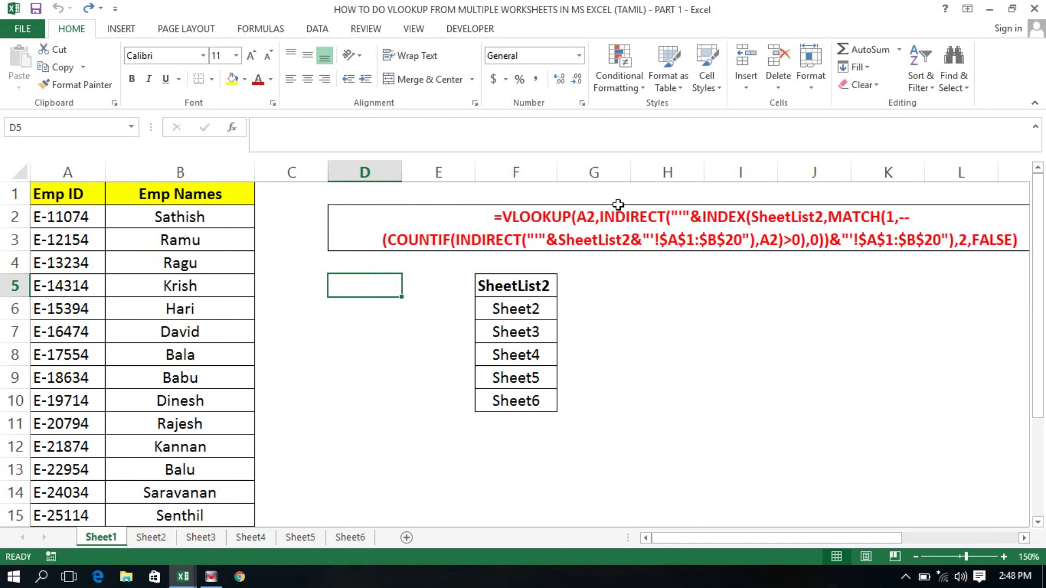
{"action": "left_click", "coordinate": [592, 218]}
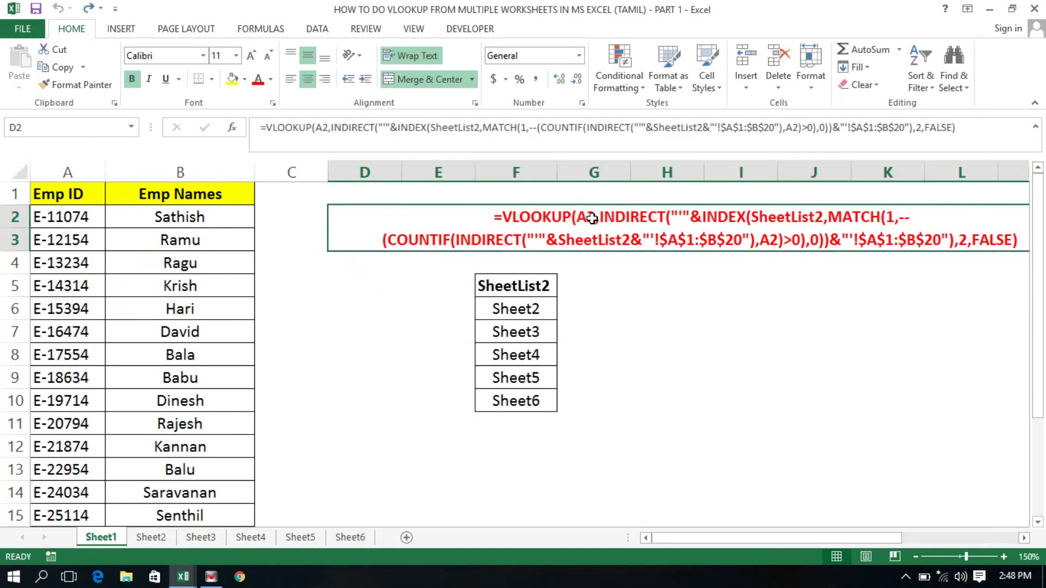
{"action": "left_click", "coordinate": [518, 263]}
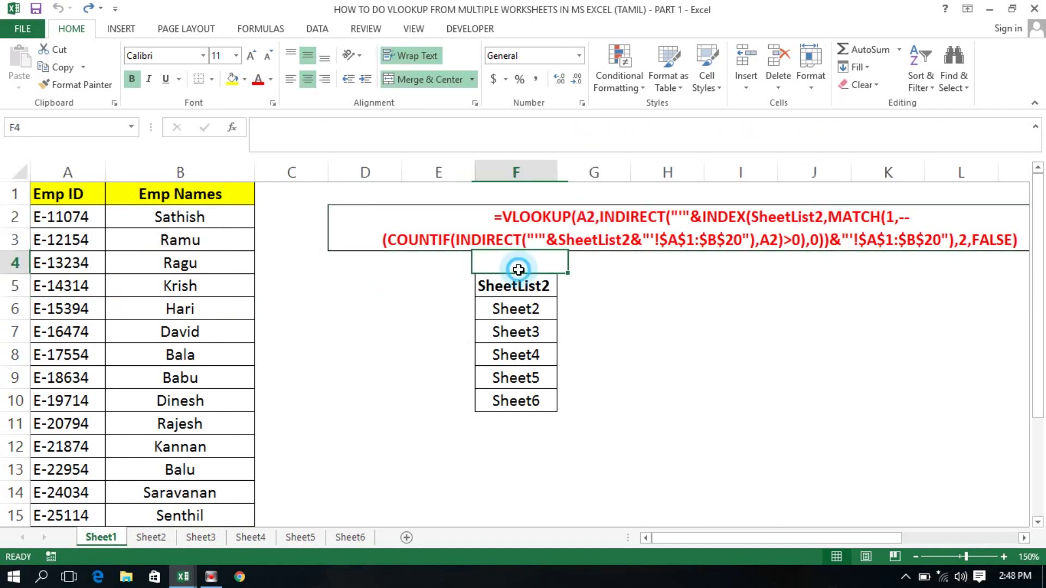
{"action": "left_click", "coordinate": [510, 302]}
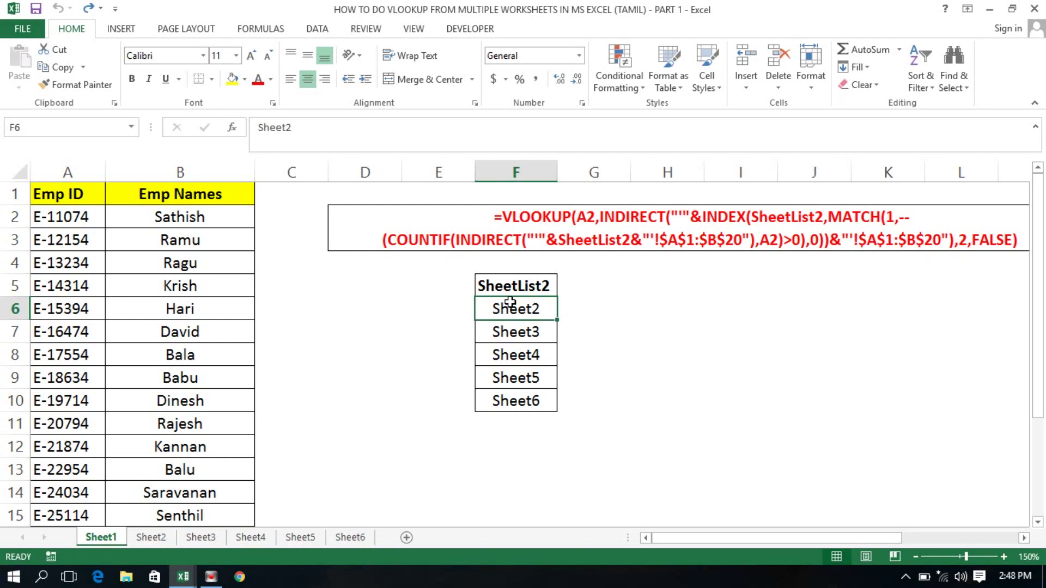
{"action": "key", "text": "Right"}
{"action": "key", "text": "Left"}
{"action": "key", "text": "ctrl+shift+Down"}
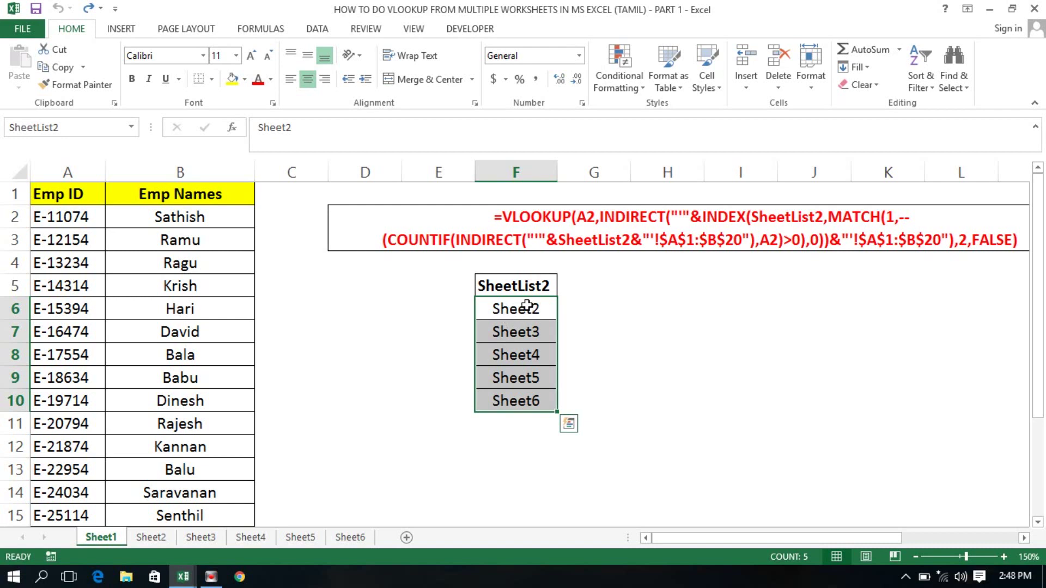
{"action": "left_click", "coordinate": [507, 315]}
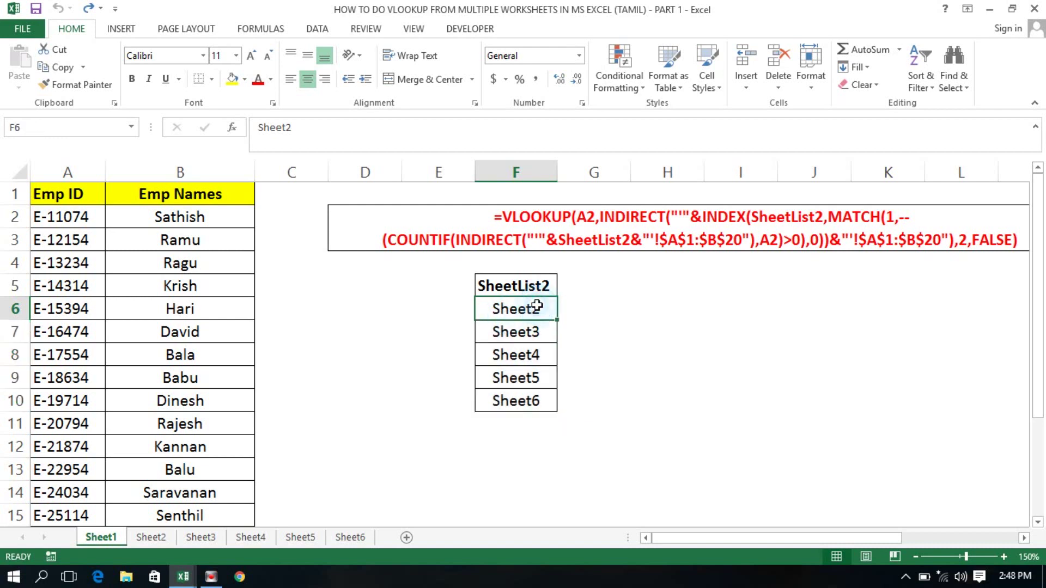
{"action": "key", "text": "ctrl+shift+Down"}
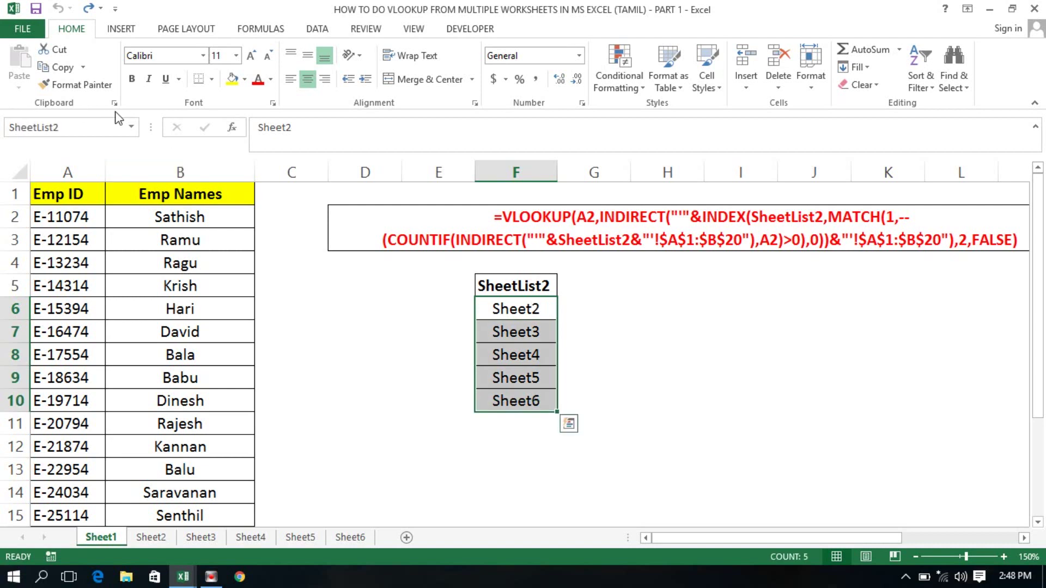
{"action": "left_click", "coordinate": [131, 127]}
{"action": "left_click", "coordinate": [422, 402]}
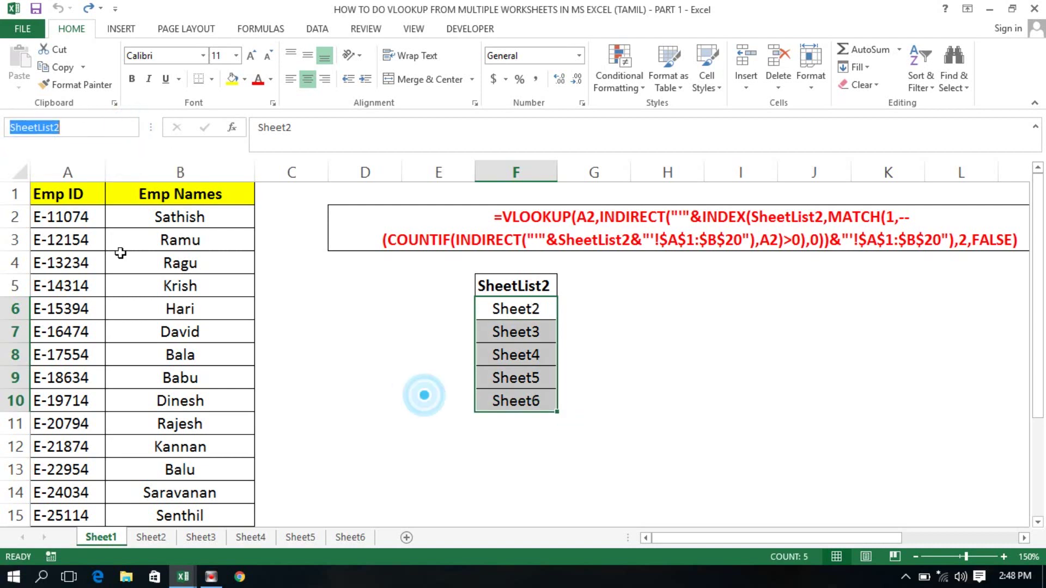
{"action": "left_click", "coordinate": [334, 324]}
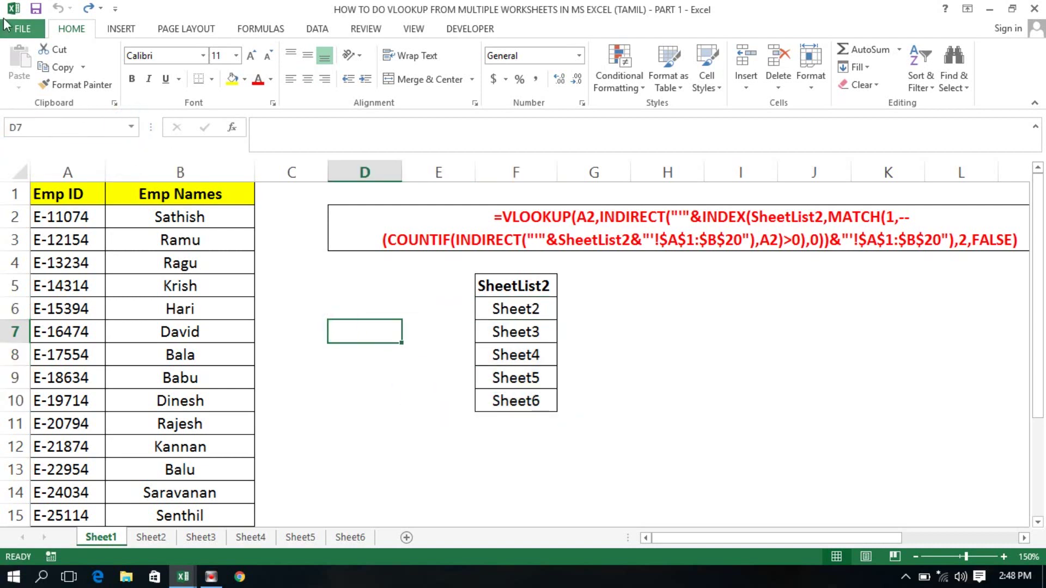
{"action": "left_click", "coordinate": [130, 127]}
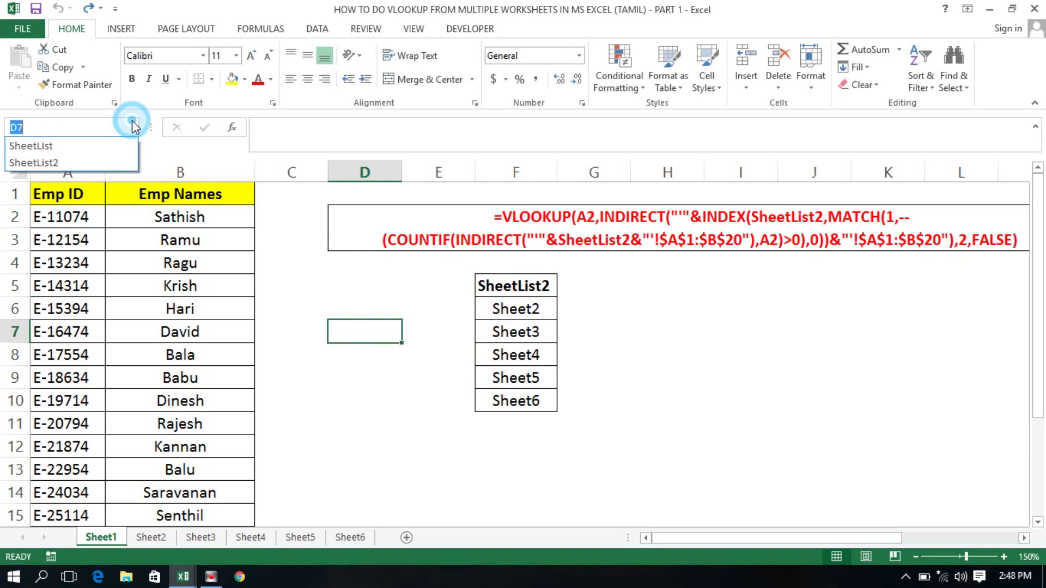
{"action": "left_click", "coordinate": [56, 164]}
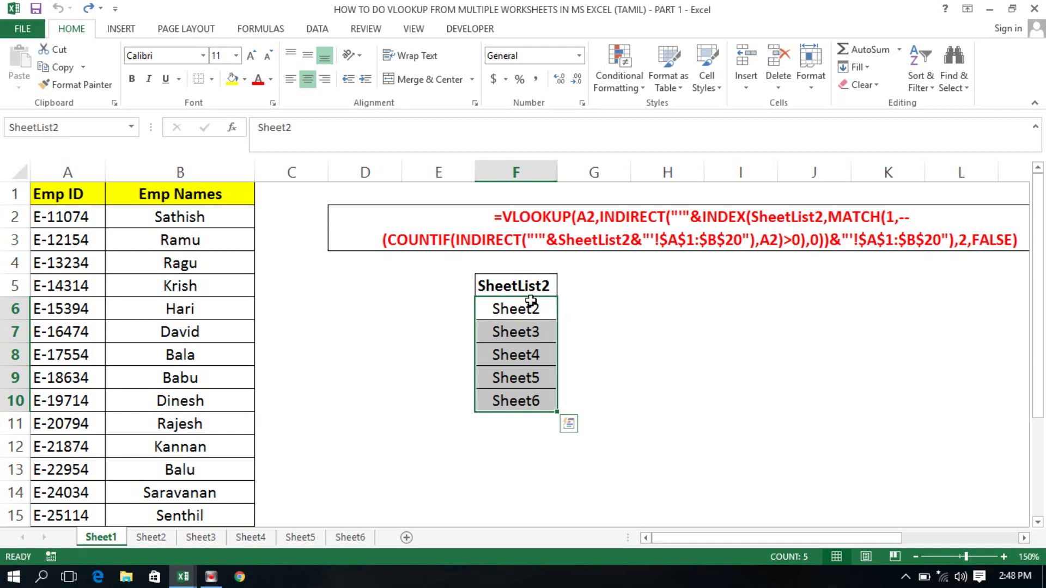
{"action": "left_click", "coordinate": [570, 318]}
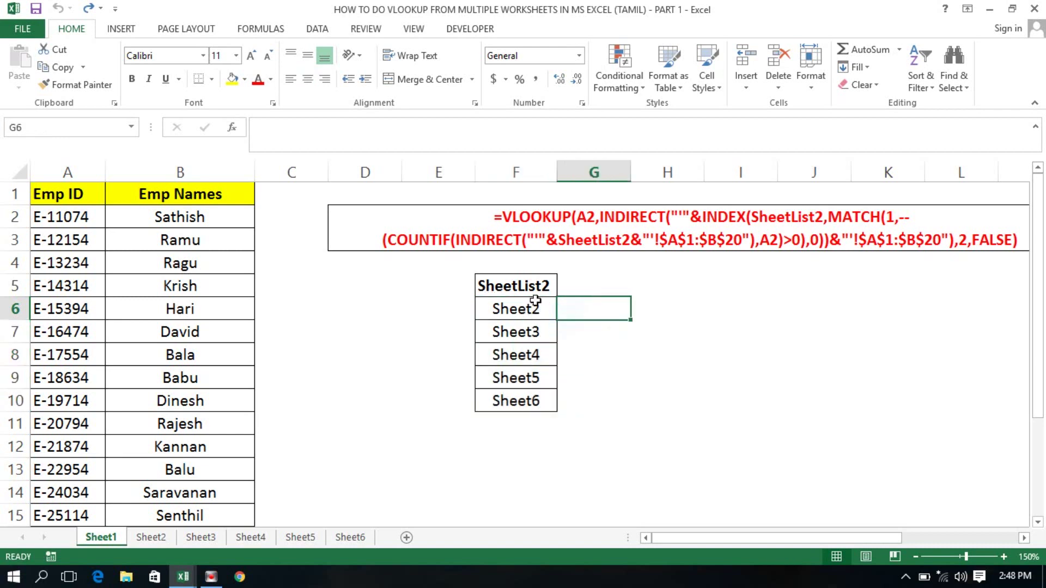
Review the two SheetList2 references in D2's formula text without changing it.
{"action": "left_click", "coordinate": [551, 221]}
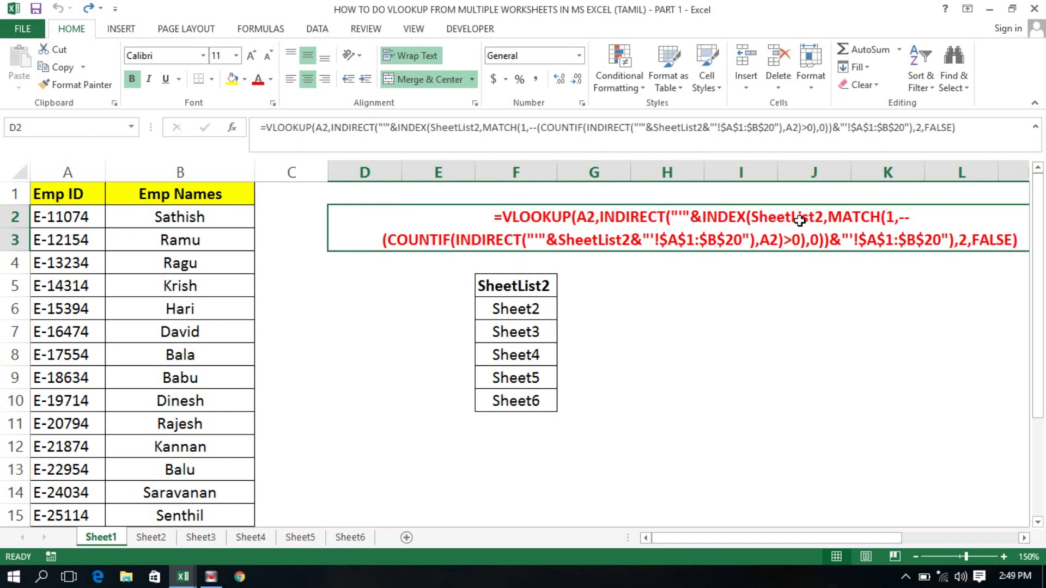
{"action": "double_click", "coordinate": [754, 215]}
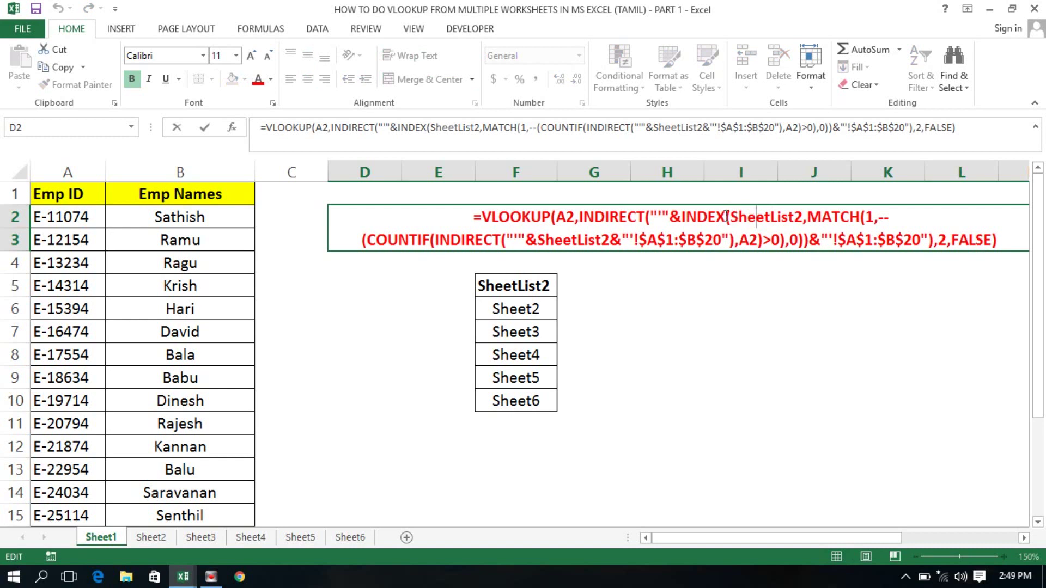
{"action": "left_click", "coordinate": [731, 217]}
{"action": "left_click_drag", "start_coordinate": [737, 219], "coordinate": [806, 216]}
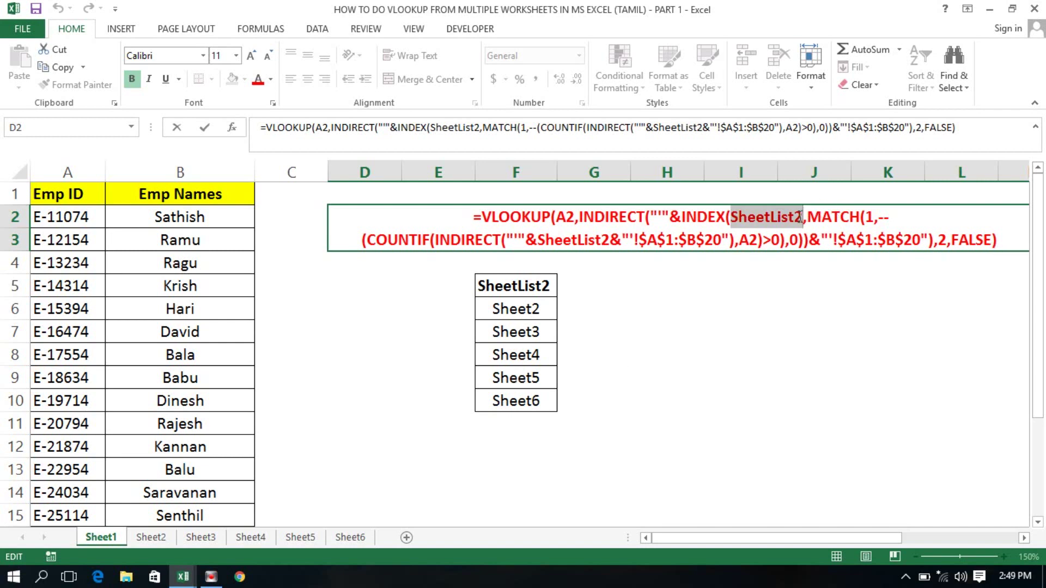
{"action": "left_click_drag", "start_coordinate": [803, 217], "coordinate": [747, 216]}
{"action": "left_click_drag", "start_coordinate": [524, 240], "coordinate": [998, 243]}
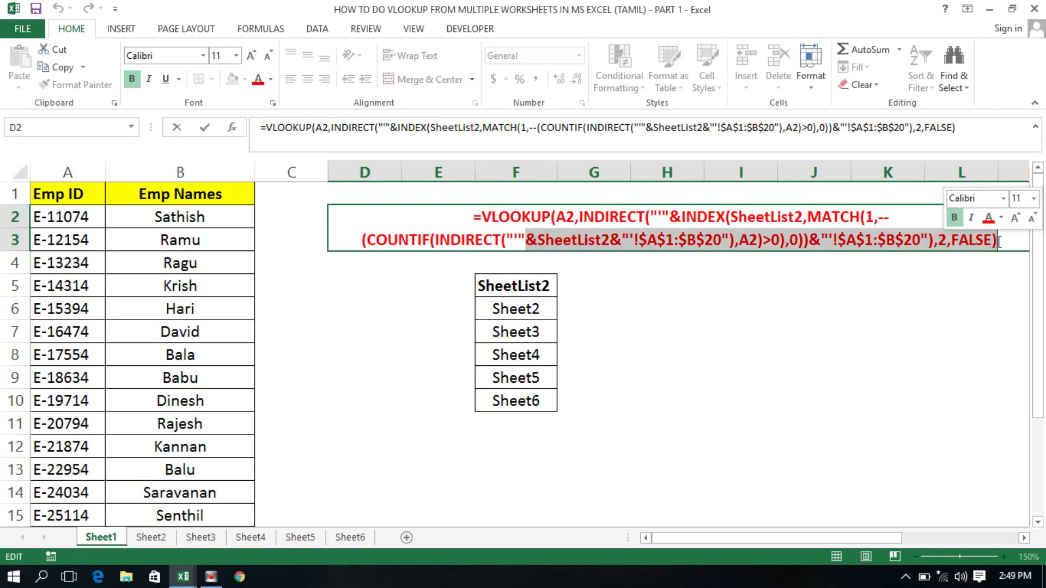
{"action": "key", "text": "Escape"}
Check the array VLOOKUP formula in B11, then close the PART 1 workbook.
{"action": "left_click", "coordinate": [606, 304]}
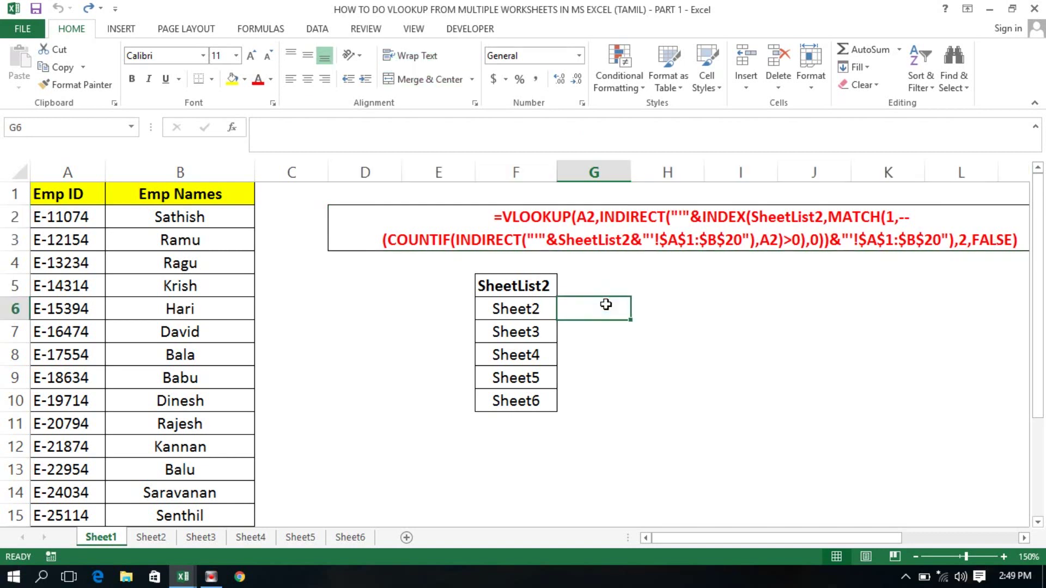
{"action": "key", "text": "Up"}
{"action": "key", "text": "Up"}
{"action": "key", "text": "Up"}
{"action": "key", "text": "Up"}
{"action": "key", "text": "Up"}
{"action": "scroll", "coordinate": [606, 304], "scroll_direction": "right", "scroll_amount": 1}
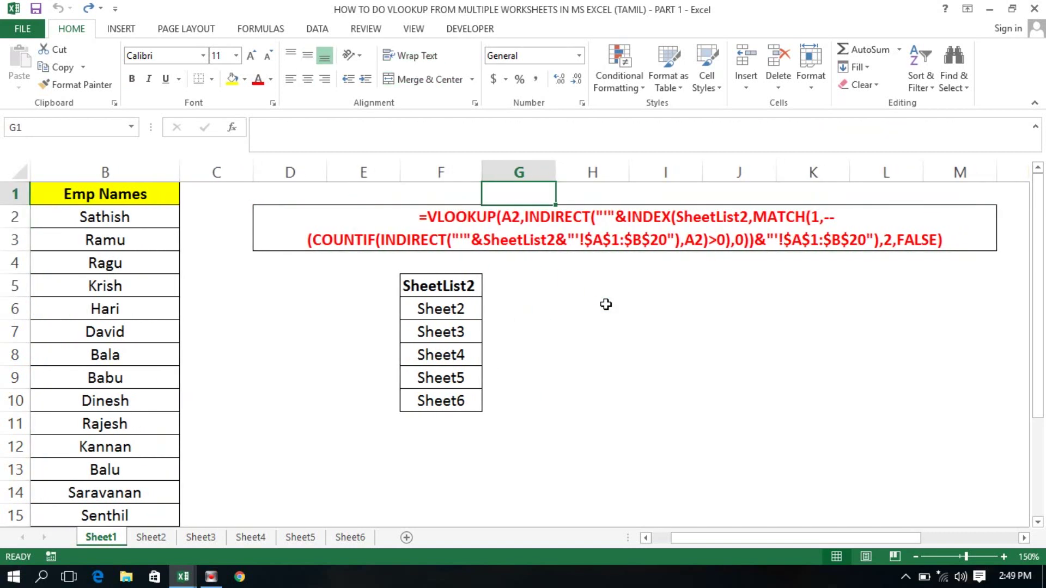
{"action": "key", "text": "ctrl+Home"}
{"action": "key", "text": "Down"}
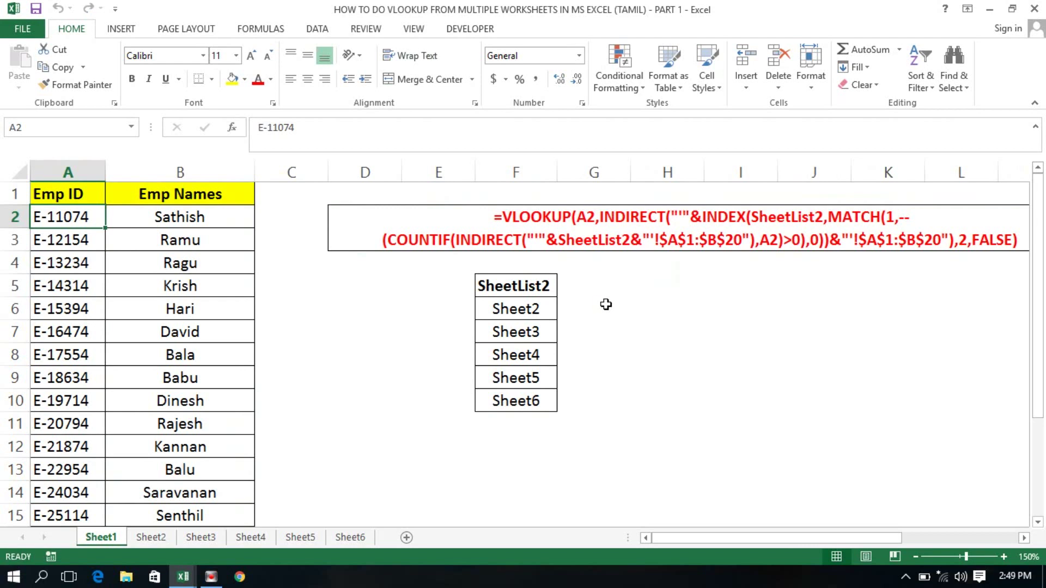
{"action": "left_click", "coordinate": [256, 444]}
{"action": "left_click", "coordinate": [216, 419]}
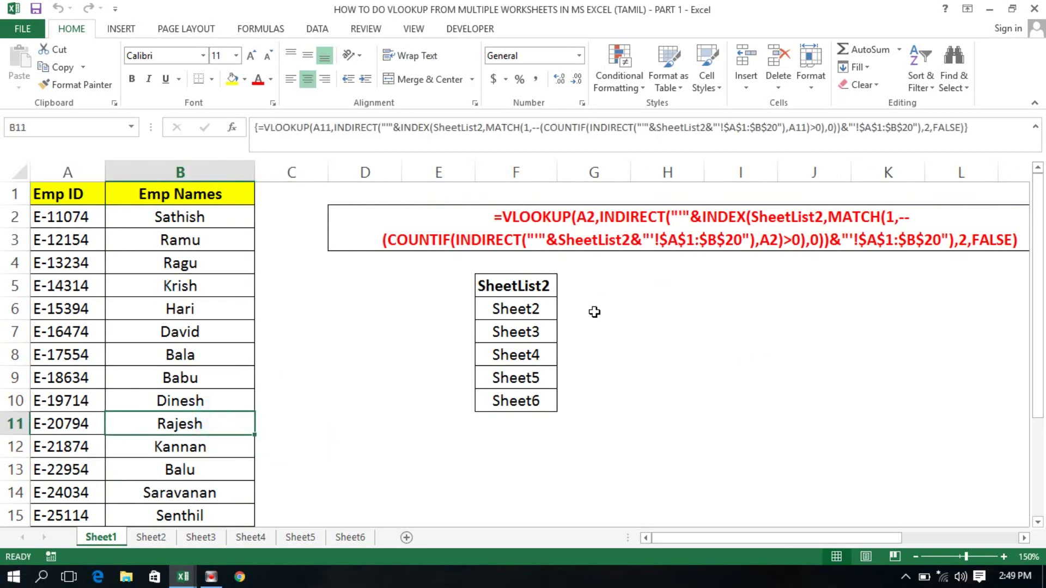
{"action": "left_click", "coordinate": [1034, 8]}
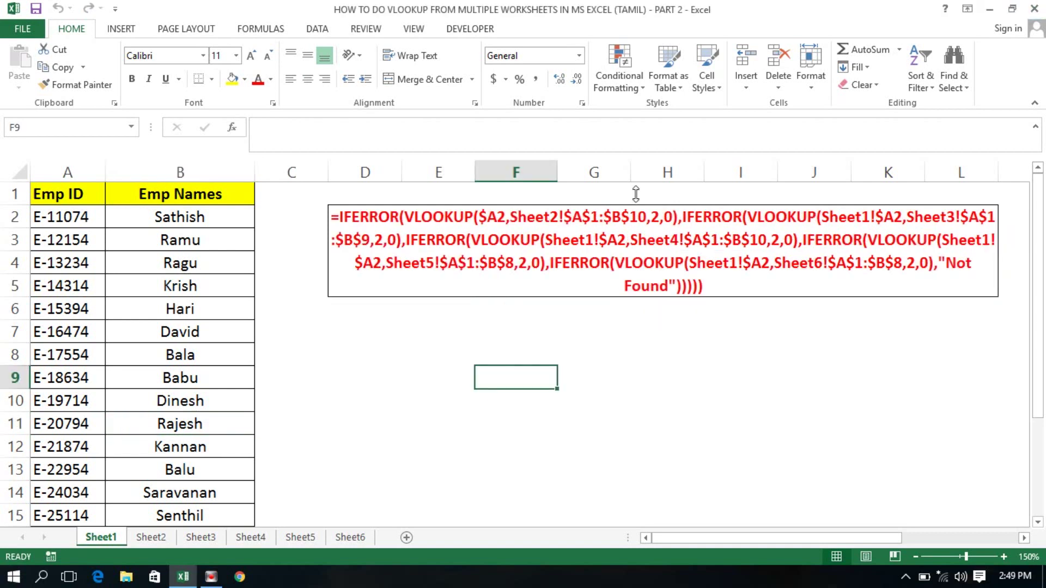
In the PART 2 workbook, clear the Emp Names cells B2:B21.
{"action": "left_click", "coordinate": [553, 387]}
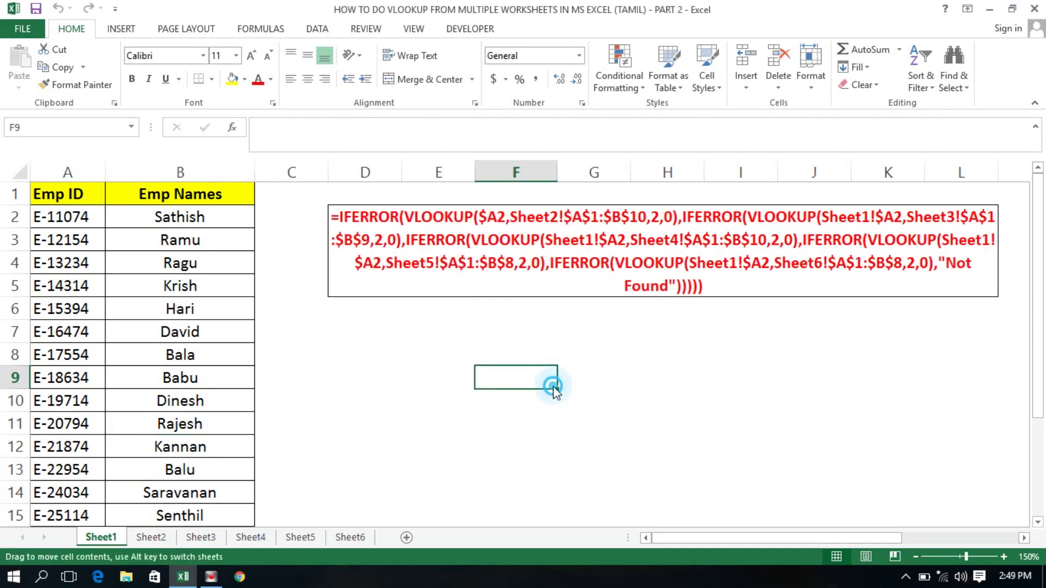
{"action": "left_click", "coordinate": [320, 329]}
{"action": "left_click", "coordinate": [172, 213]}
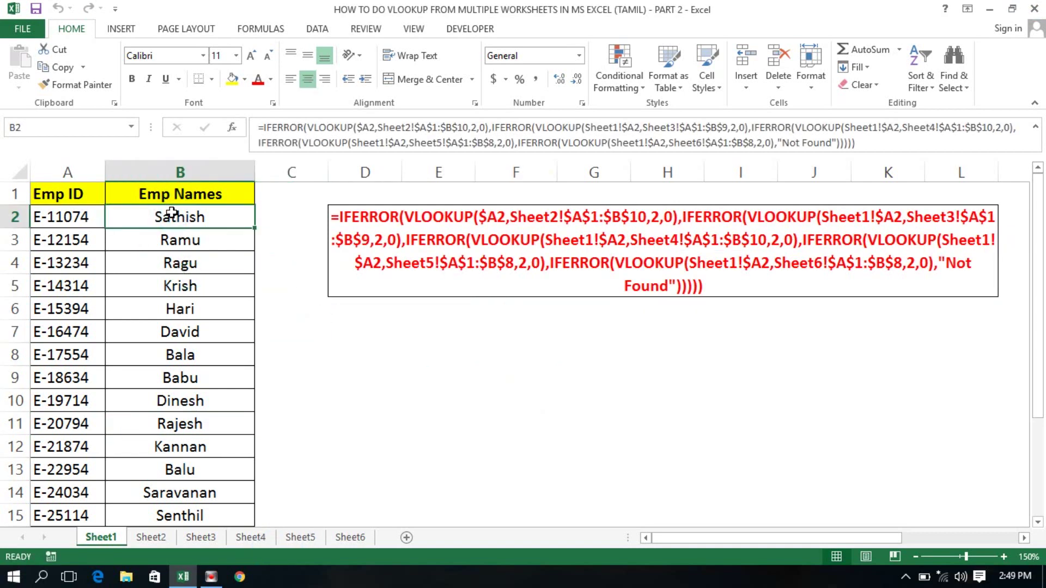
{"action": "key", "text": "ctrl+shift+Down"}
{"action": "key", "text": "Delete"}
{"action": "scroll", "coordinate": [172, 213], "scroll_direction": "up", "scroll_amount": 2}
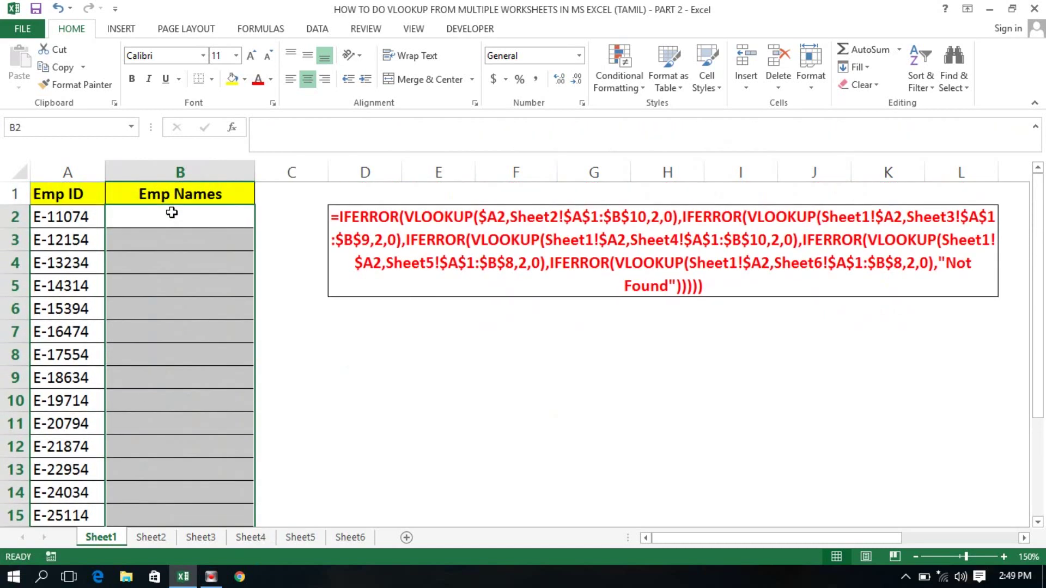
{"action": "left_click", "coordinate": [171, 212]}
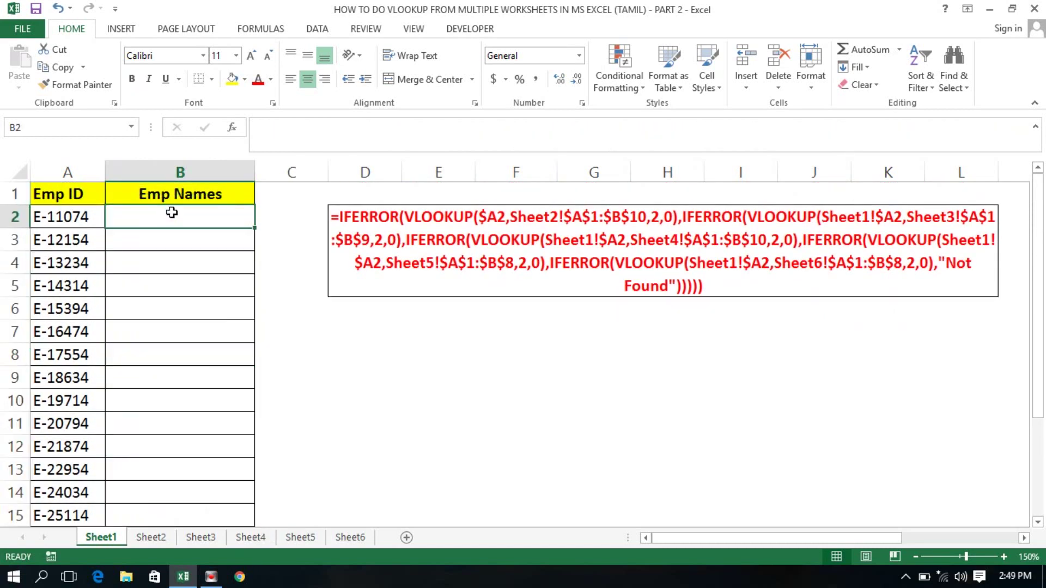
Start B2's formula as =IFERROR(VLOOKUP($A2, using the column-locked A2 reference.
{"action": "type", "text": "=if"}
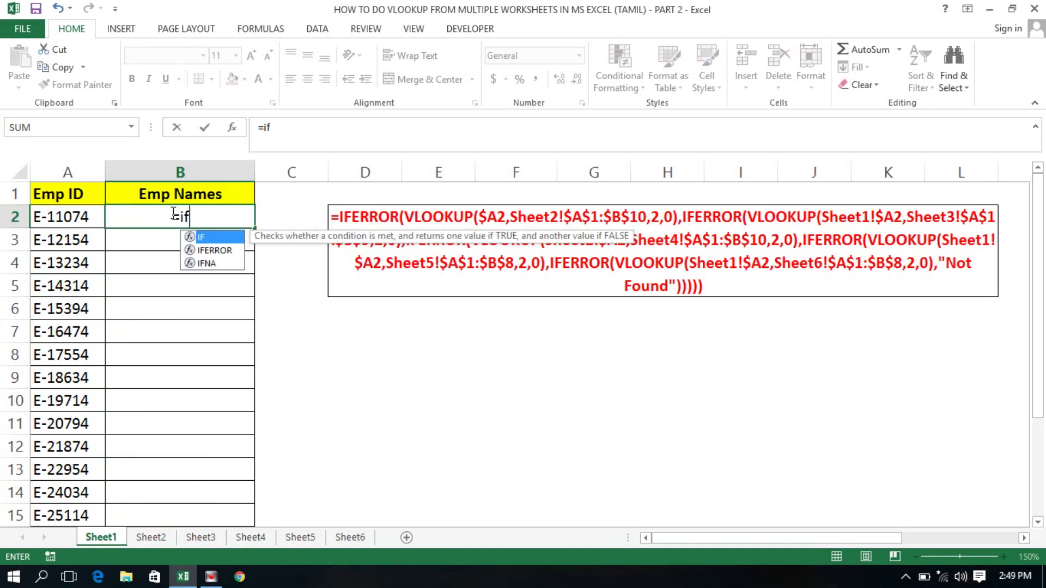
{"action": "type", "text": "e"}
{"action": "key", "text": "Tab"}
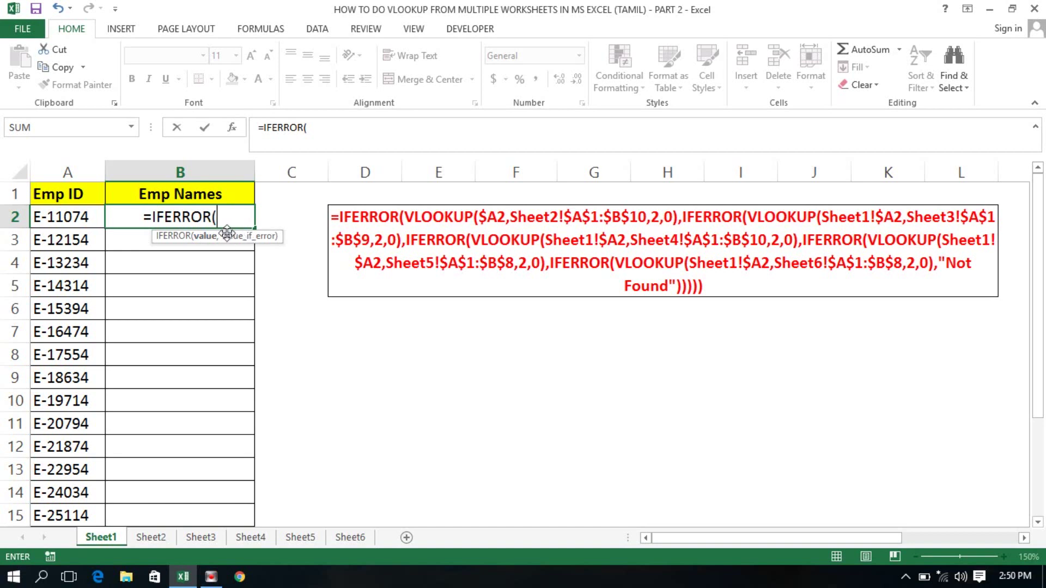
{"action": "type", "text": "vlo"}
{"action": "key", "text": "Tab"}
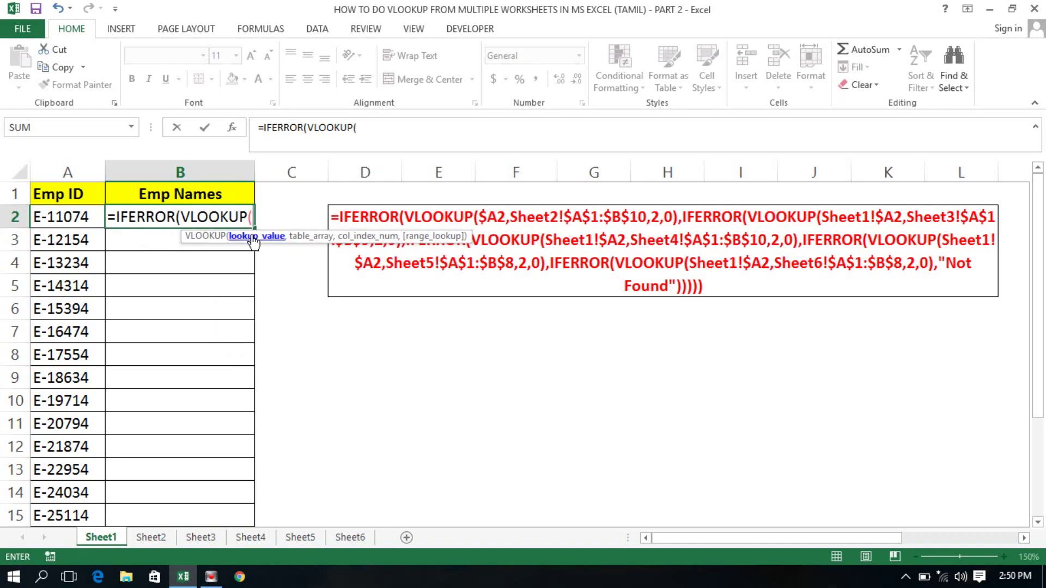
{"action": "left_click", "coordinate": [78, 217]}
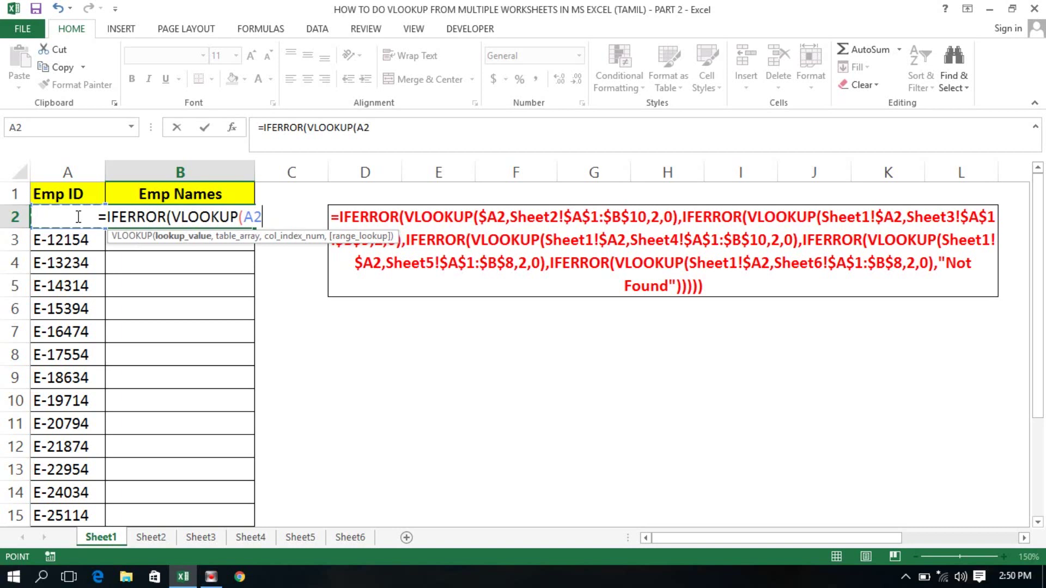
{"action": "key", "text": "F4"}
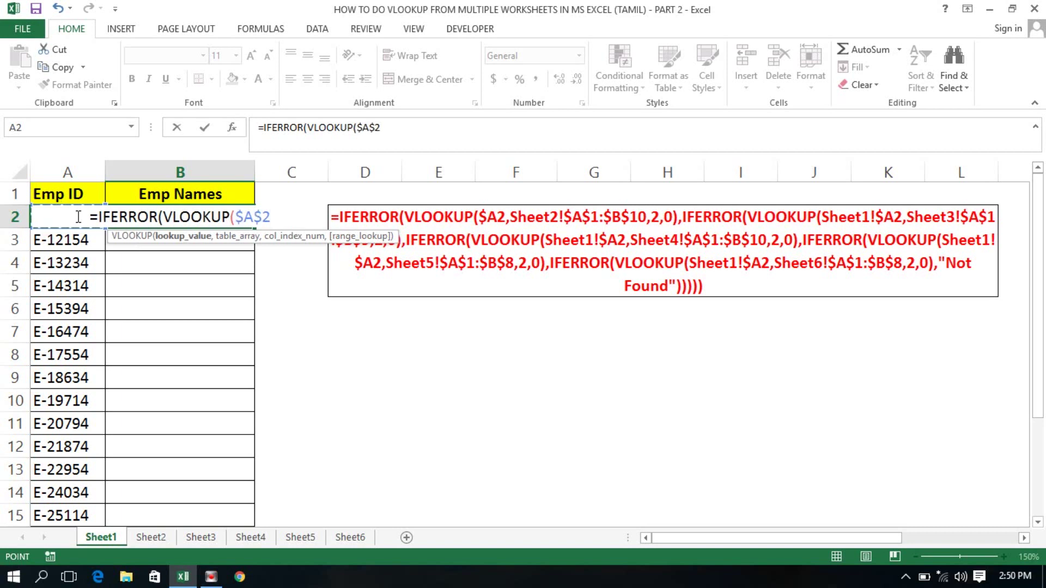
{"action": "key", "text": "F4"}
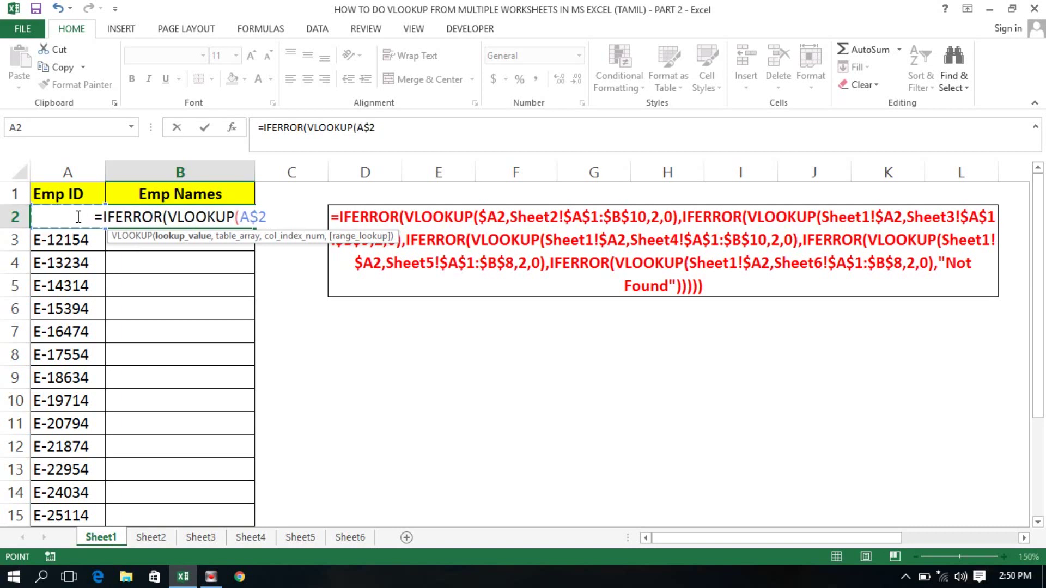
{"action": "key", "text": "F4"}
{"action": "type", "text": ","}
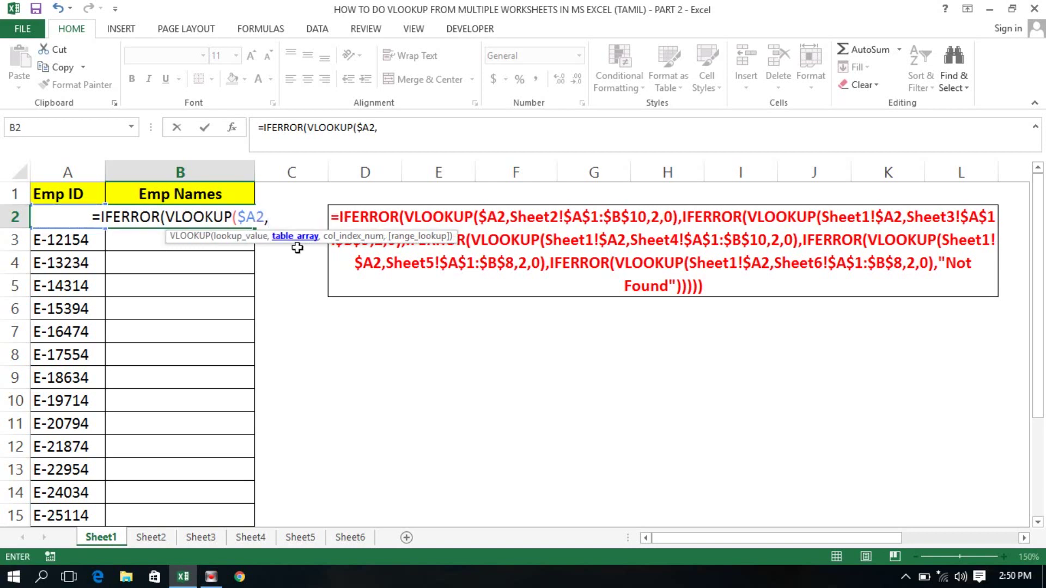
Use the absolute Sheet2!$A$1:$B$6 range as the first lookup's table.
{"action": "left_click", "coordinate": [150, 537]}
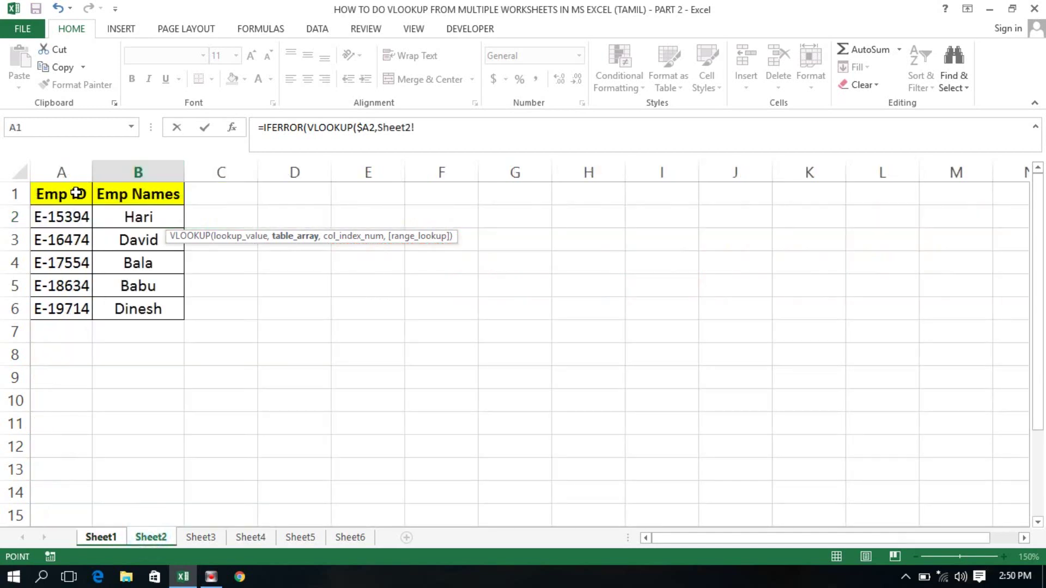
{"action": "left_click", "coordinate": [77, 193]}
{"action": "left_click_drag", "start_coordinate": [76, 193], "coordinate": [164, 309]}
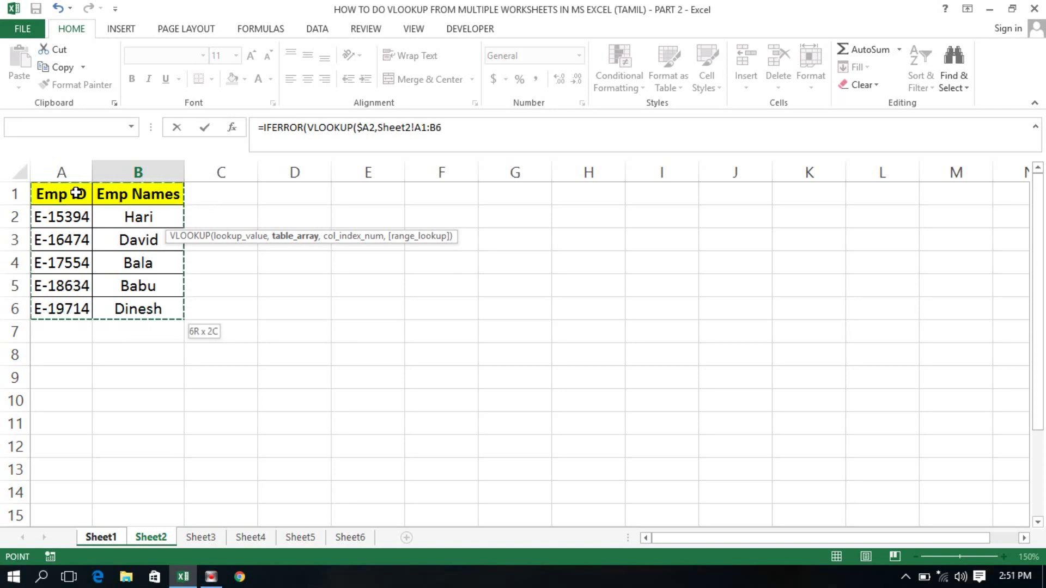
{"action": "key", "text": "F4"}
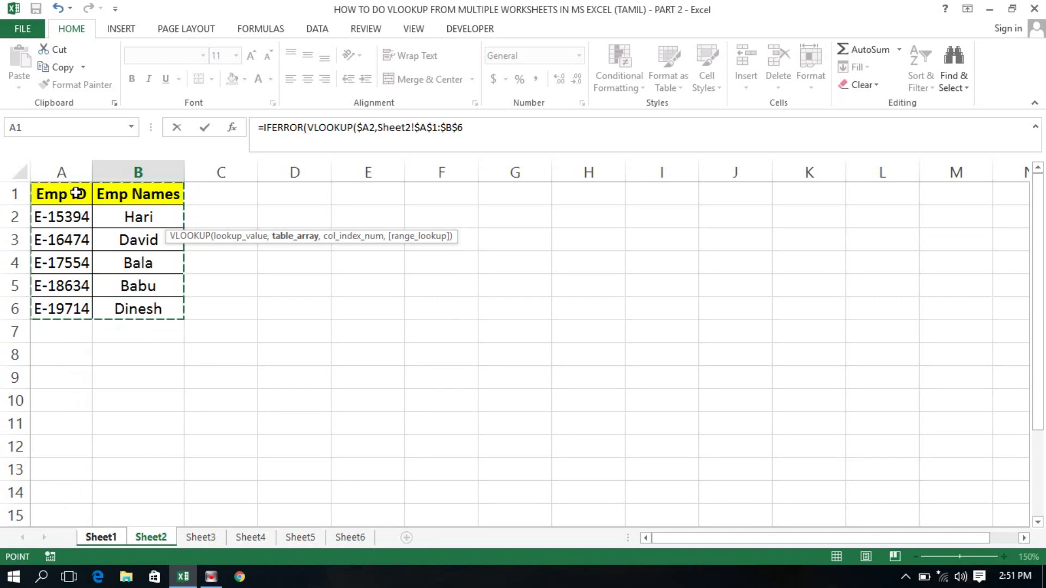
{"action": "type", "text": ","}
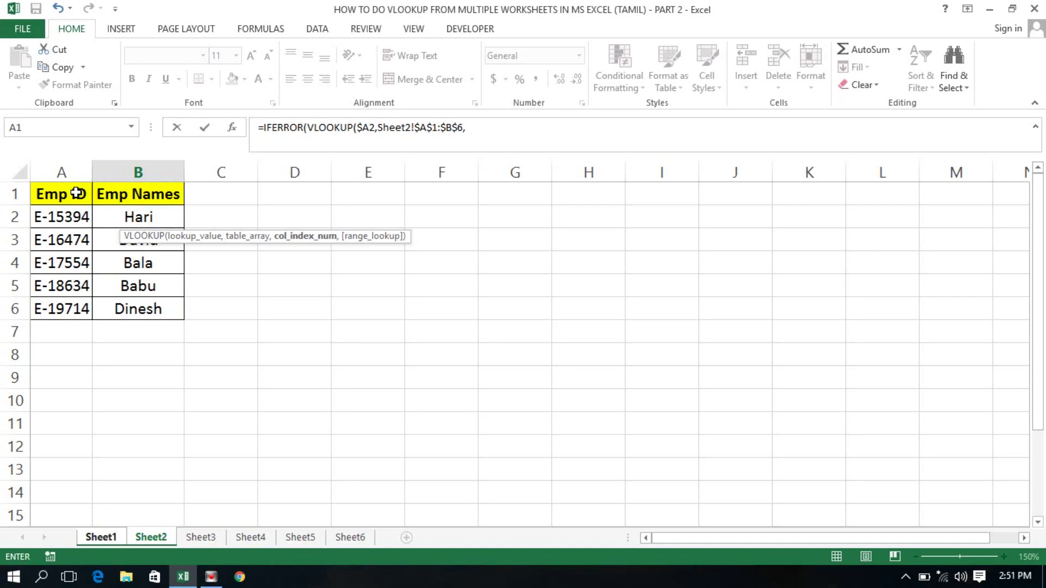
Finish with column 2, exact match, and begin a nested IFERROR(VLOOKUP(.
{"action": "type", "text": "2,"}
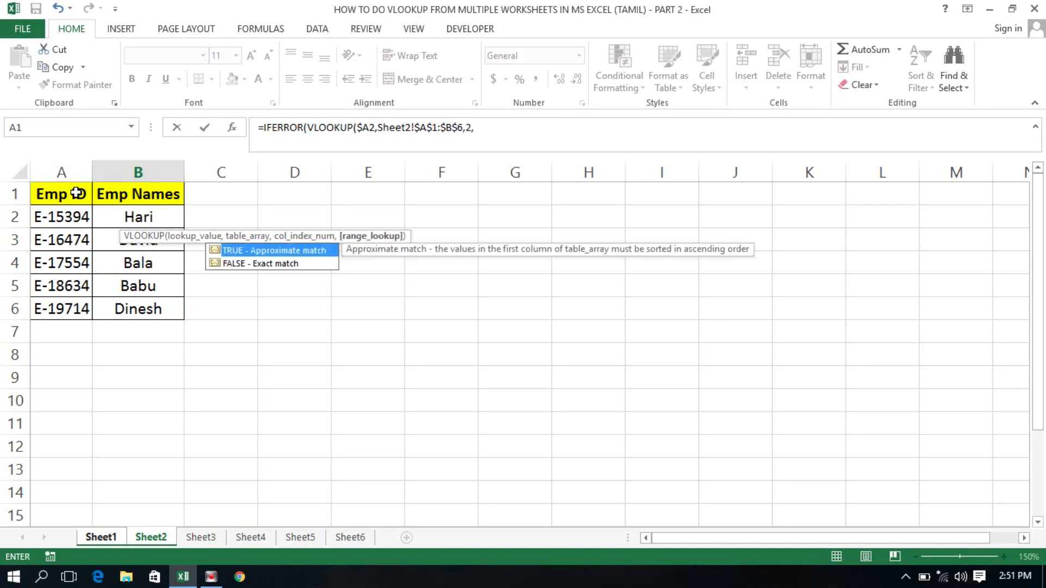
{"action": "type", "text": "0"}
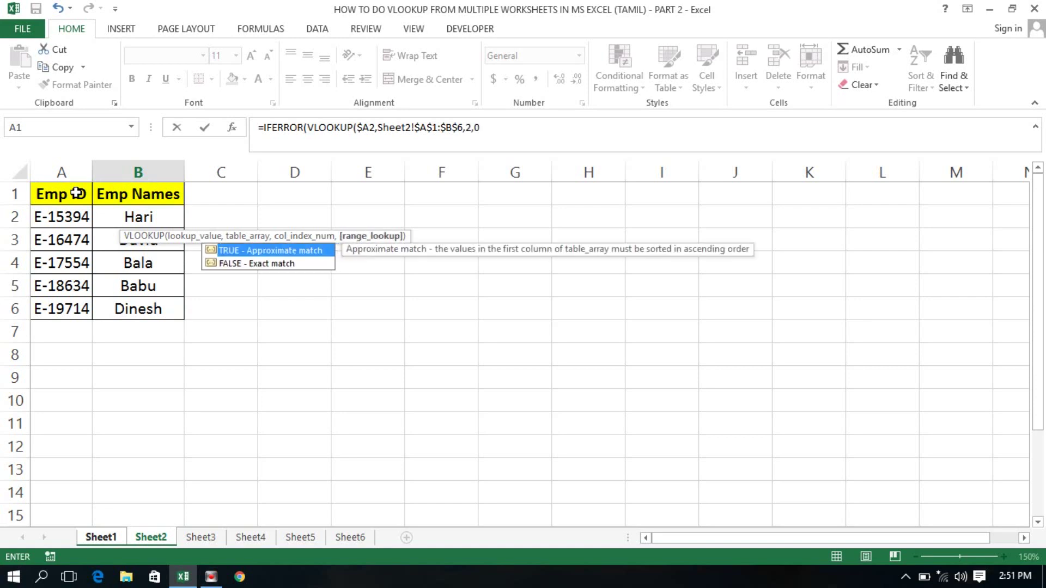
{"action": "type", "text": ")"}
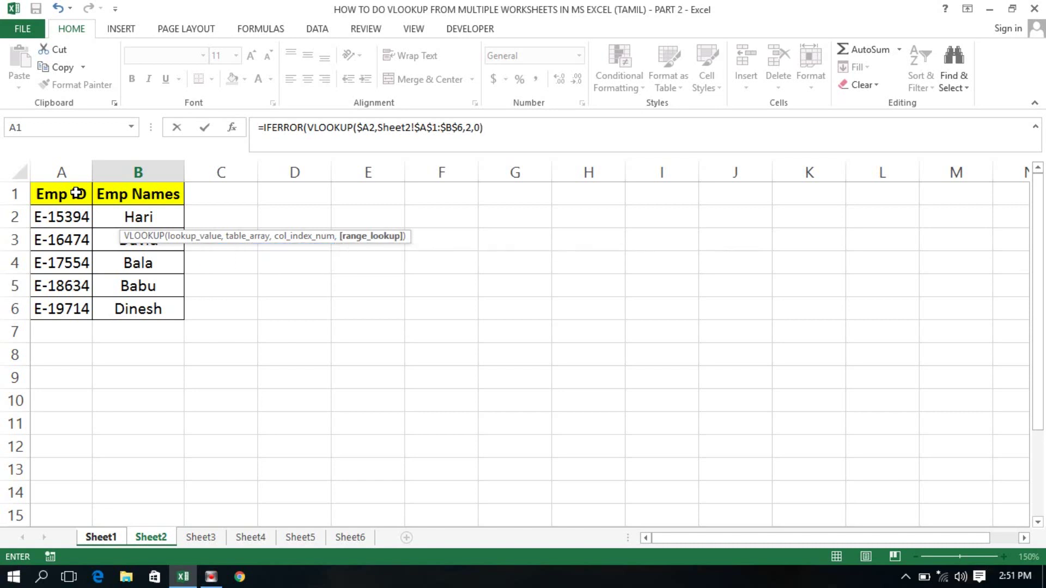
{"action": "type", "text": ","}
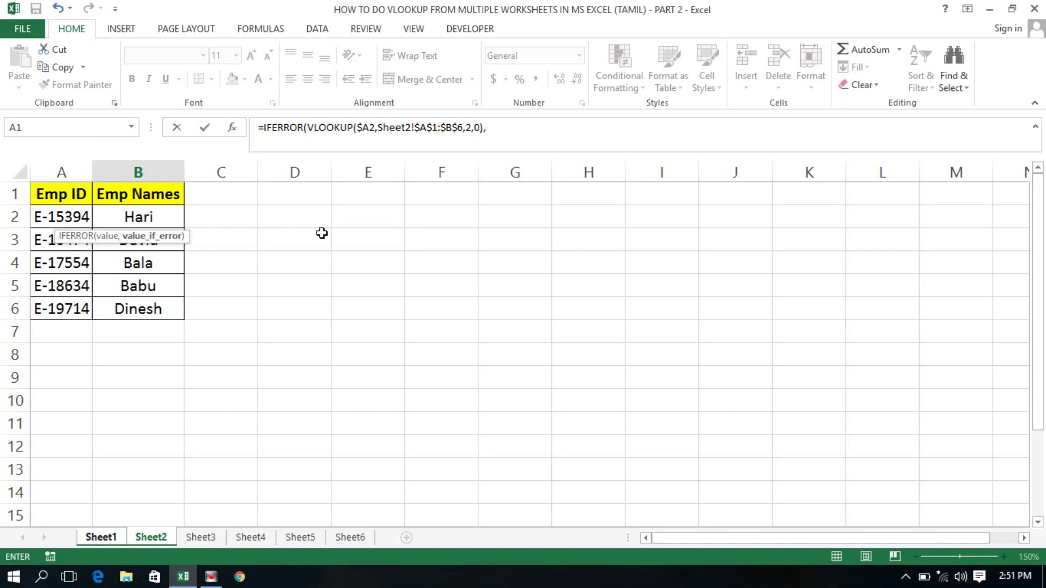
{"action": "type", "text": "ife"}
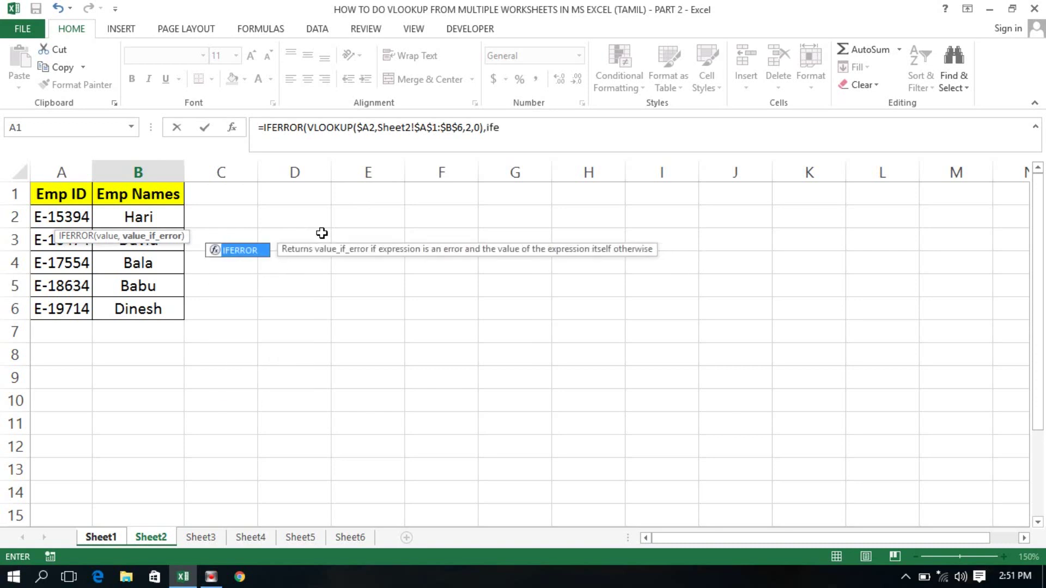
{"action": "key", "text": "Tab"}
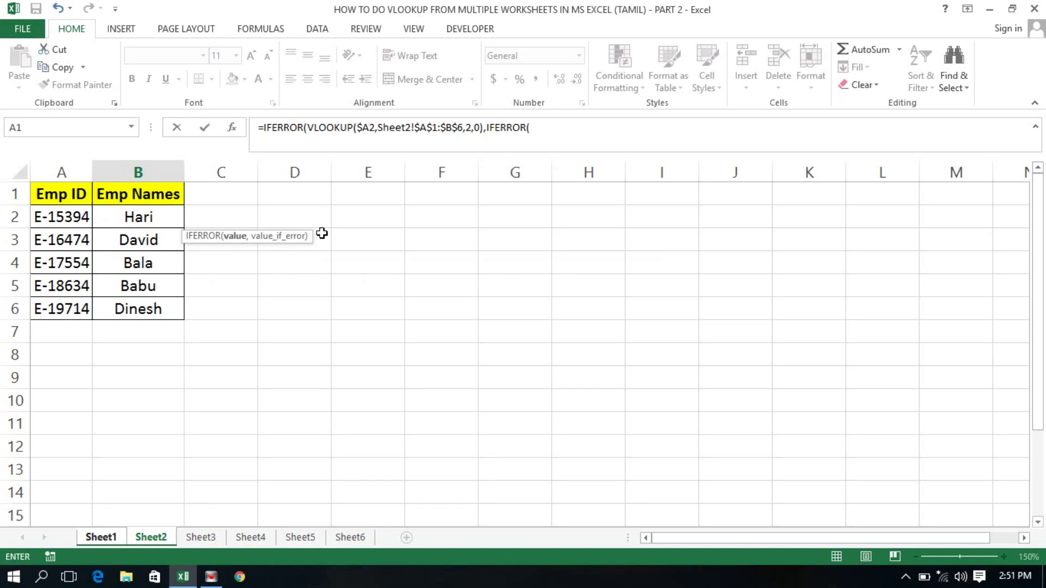
{"action": "type", "text": "vlo"}
{"action": "key", "text": "Tab"}
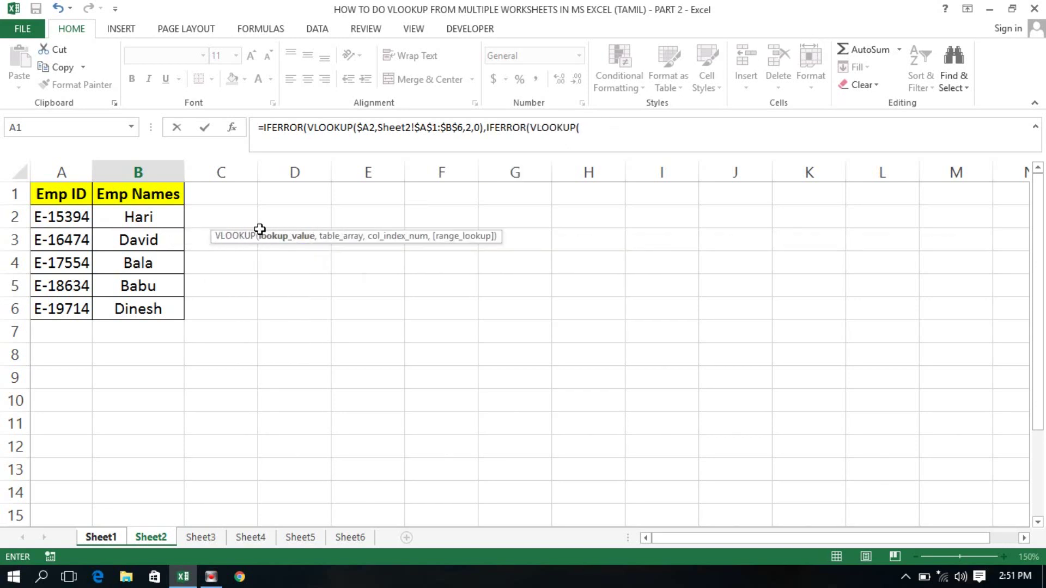
Set the second lookup's value to Sheet1!$A2.
{"action": "left_click", "coordinate": [106, 538]}
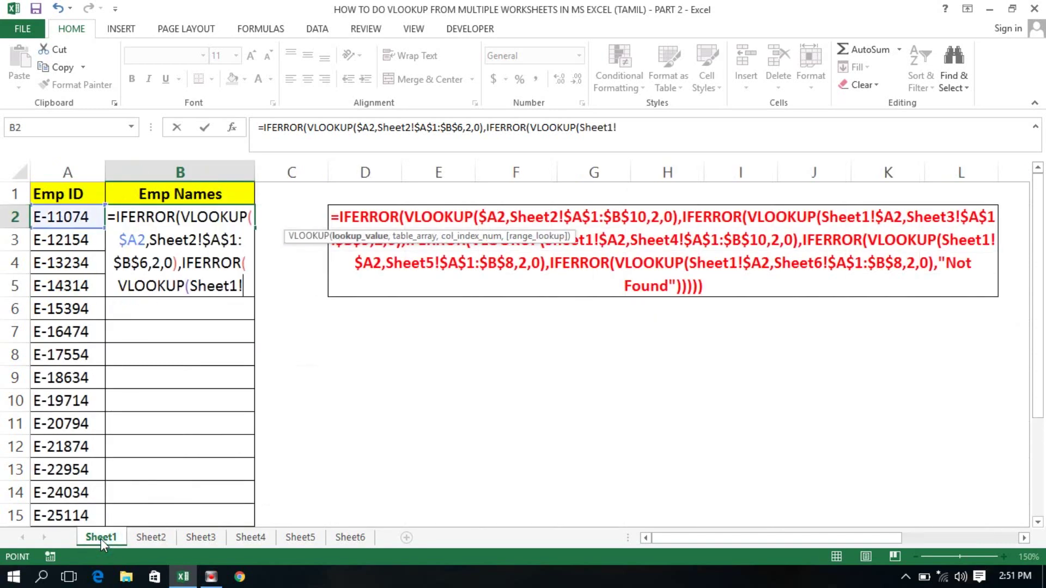
{"action": "left_click", "coordinate": [59, 217]}
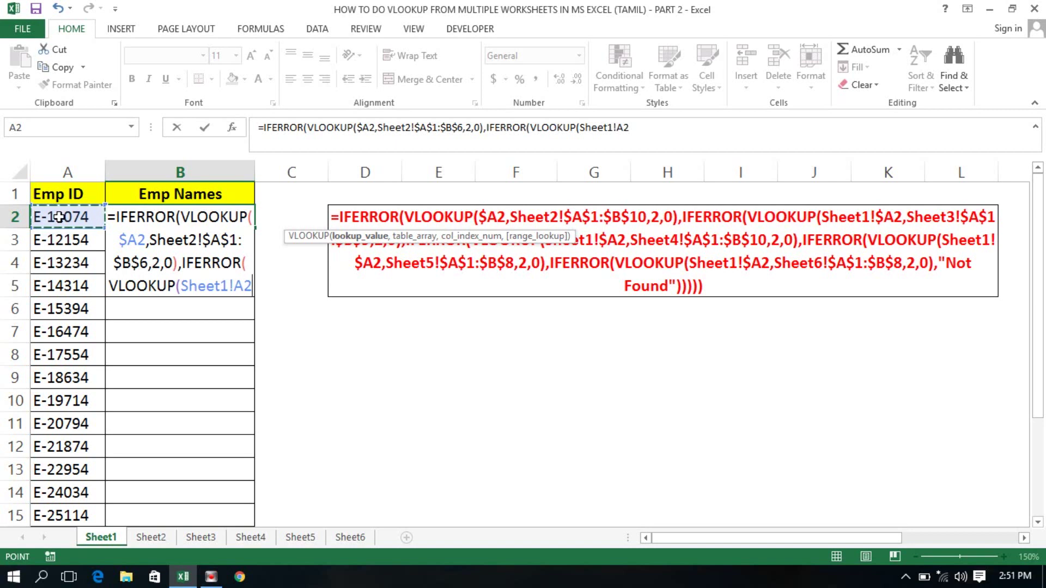
{"action": "key", "text": "F4"}
{"action": "key", "text": "F4"}
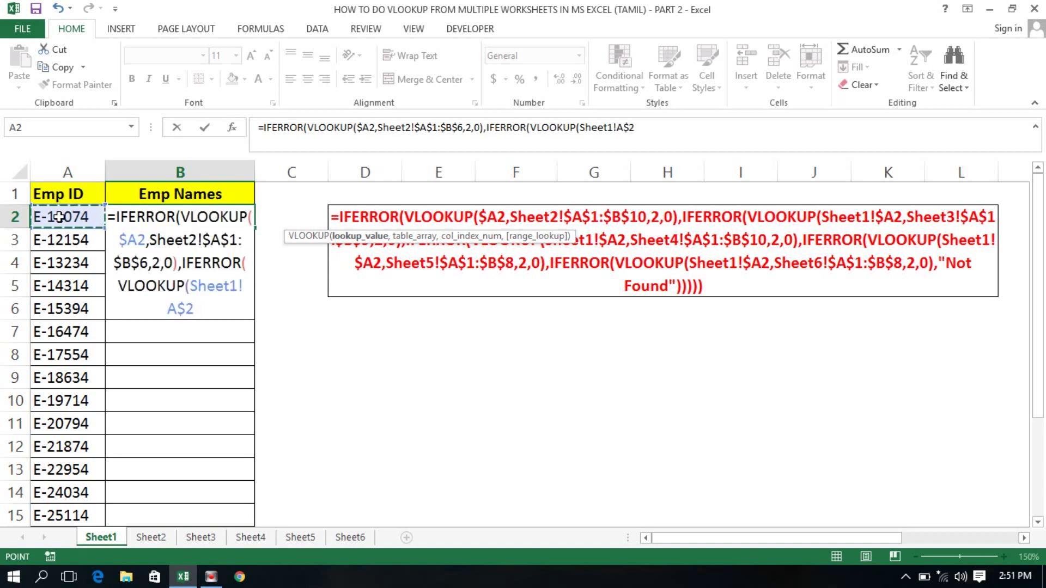
{"action": "key", "text": "F4"}
{"action": "type", "text": ","}
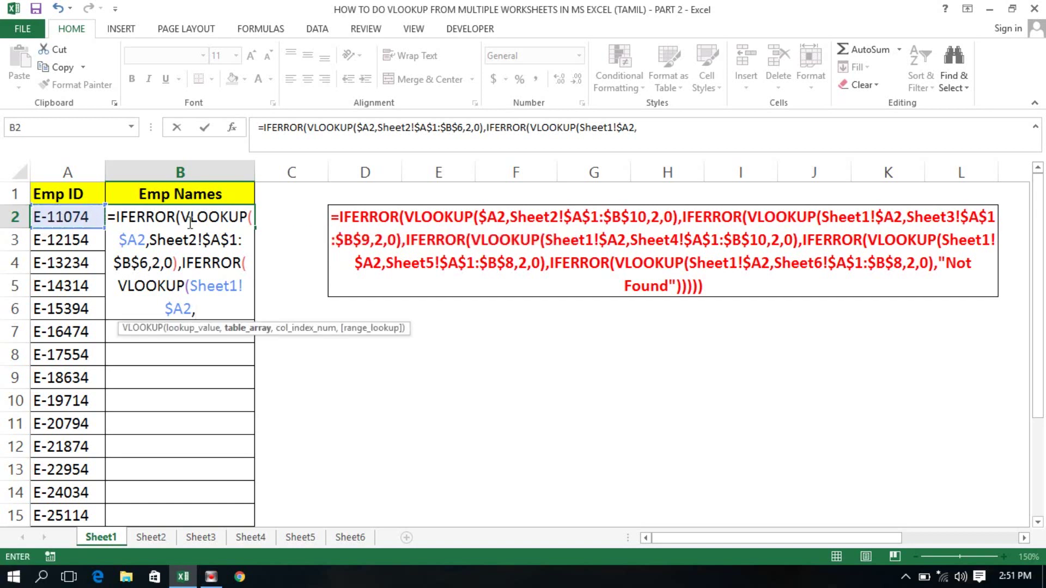
Search Sheet3!$A$1:$B$5, column 2 exact match, then start a third IFERROR(VLOOKUP(.
{"action": "left_click", "coordinate": [201, 538]}
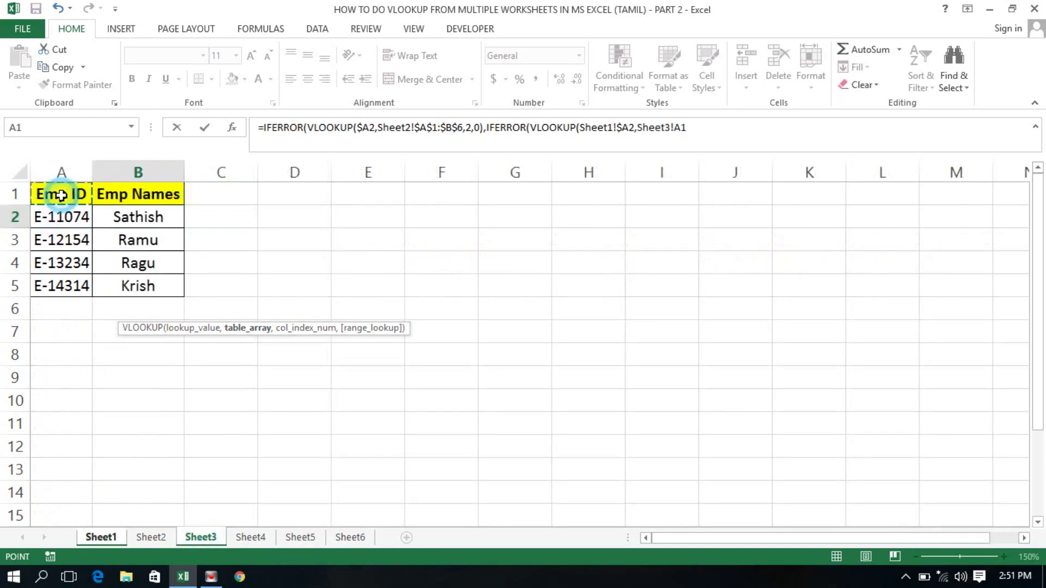
{"action": "mouse_move", "coordinate": [61, 195]}
{"action": "left_mouse_down"}
{"action": "mouse_move", "coordinate": [138, 195]}
{"action": "mouse_move", "coordinate": [138, 286]}
{"action": "left_mouse_up"}
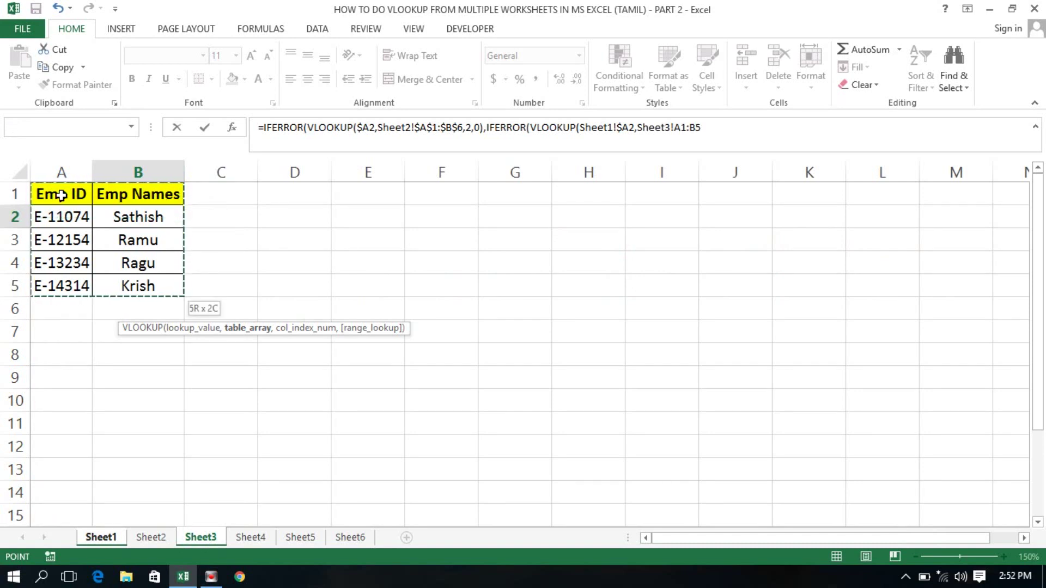
{"action": "key", "text": "F4"}
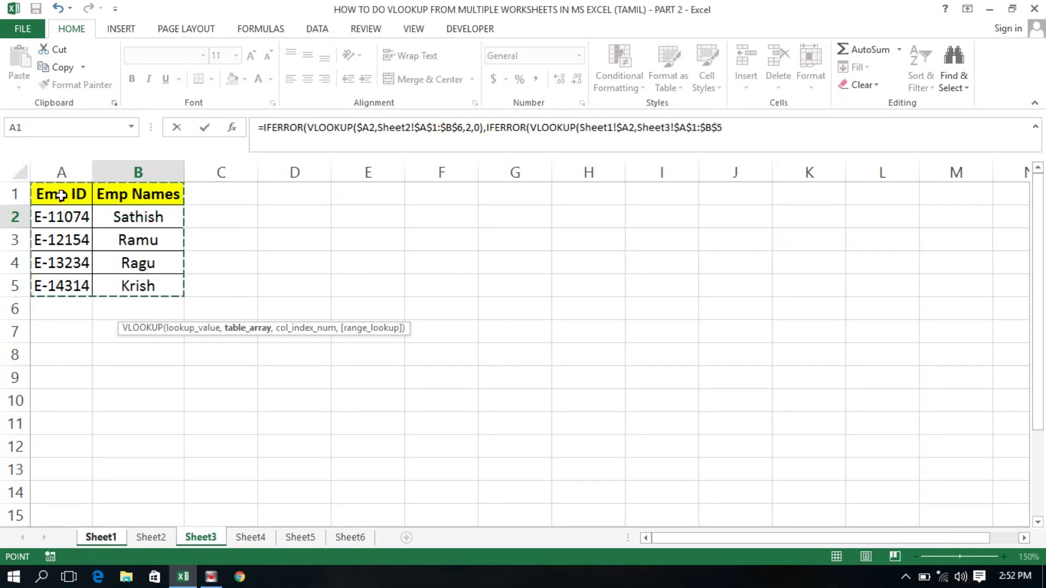
{"action": "type", "text": ",2"}
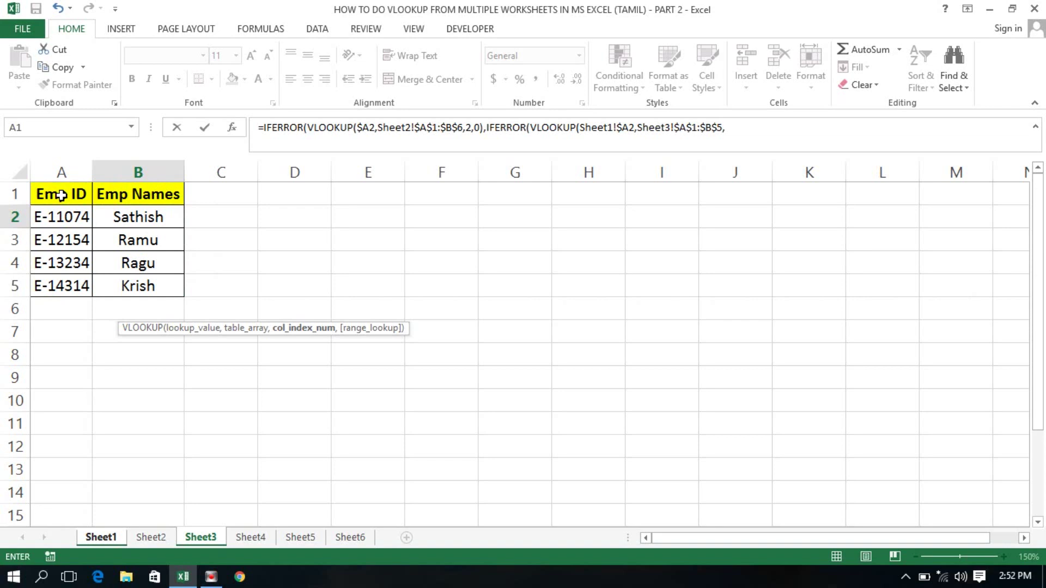
{"action": "type", "text": ","}
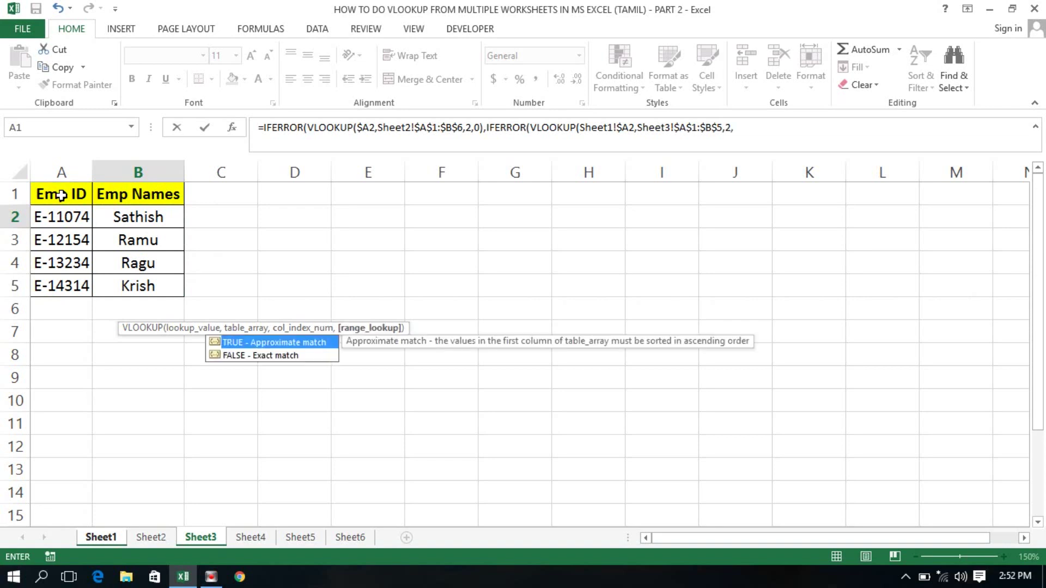
{"action": "type", "text": "0"}
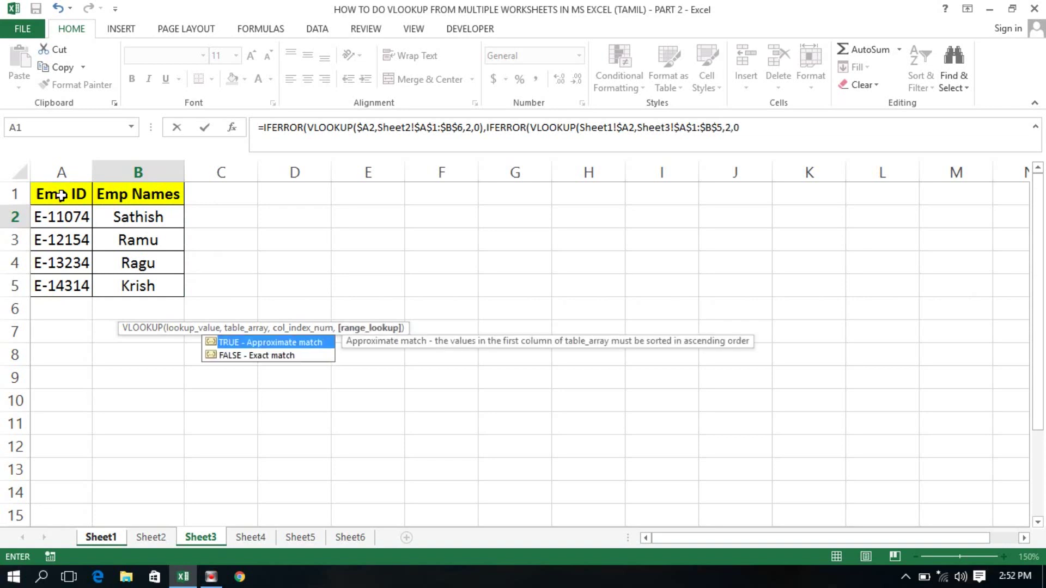
{"action": "type", "text": ")"}
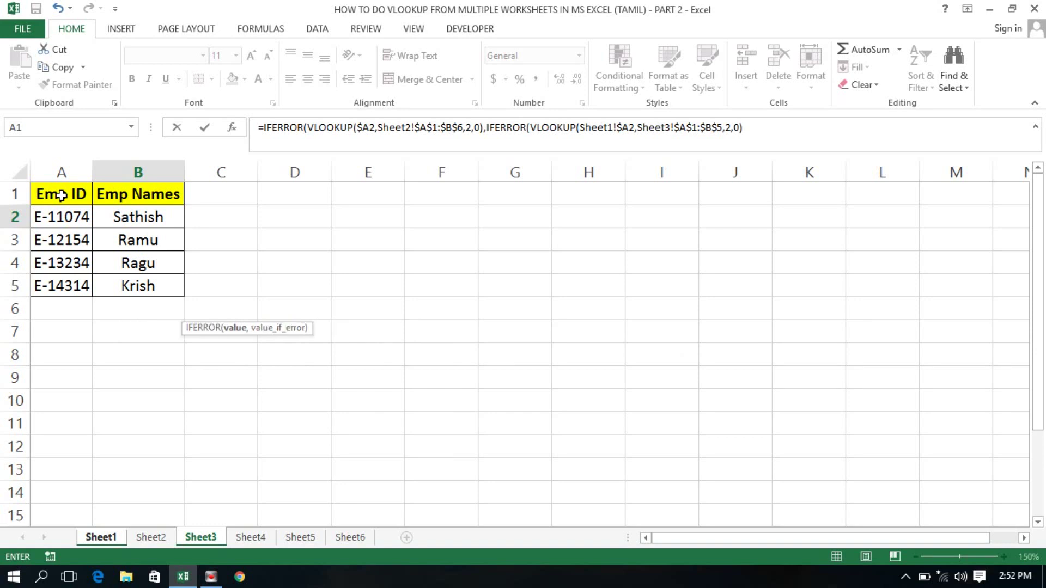
{"action": "type", "text": ","}
{"action": "type", "text": "ifer"}
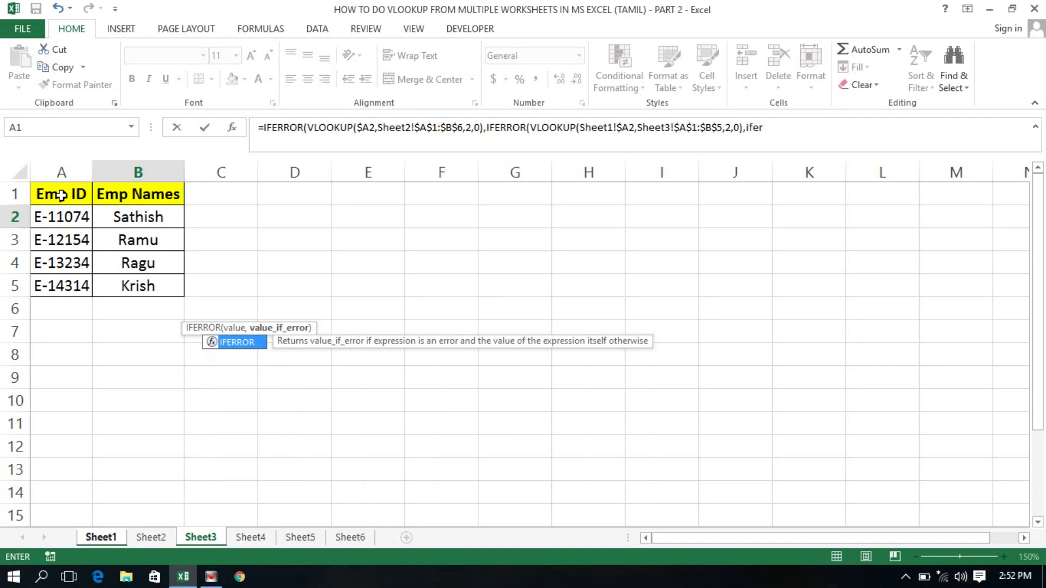
{"action": "key", "text": "Tab"}
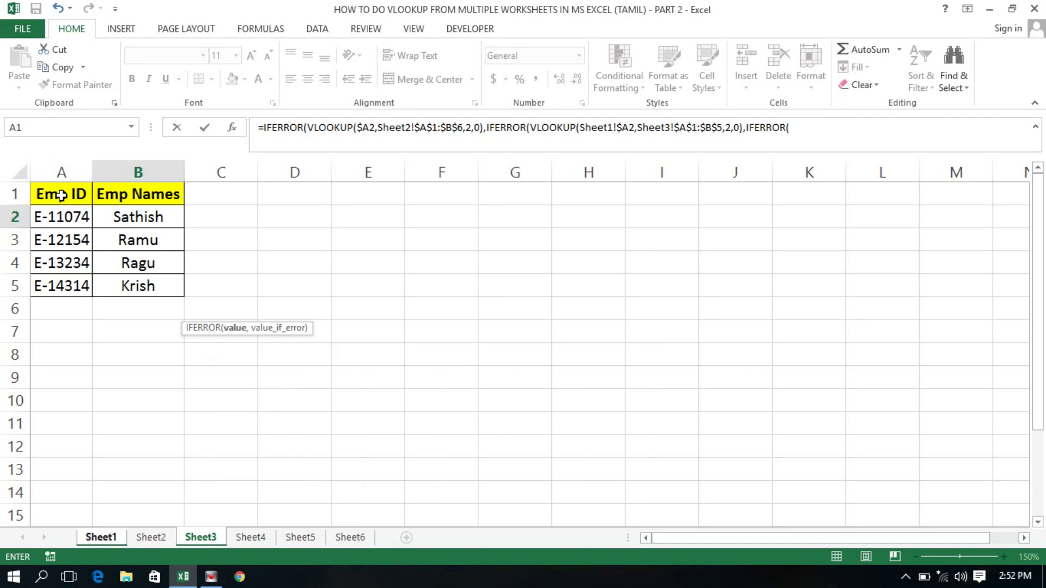
{"action": "type", "text": "vlo"}
{"action": "key", "text": "Tab"}
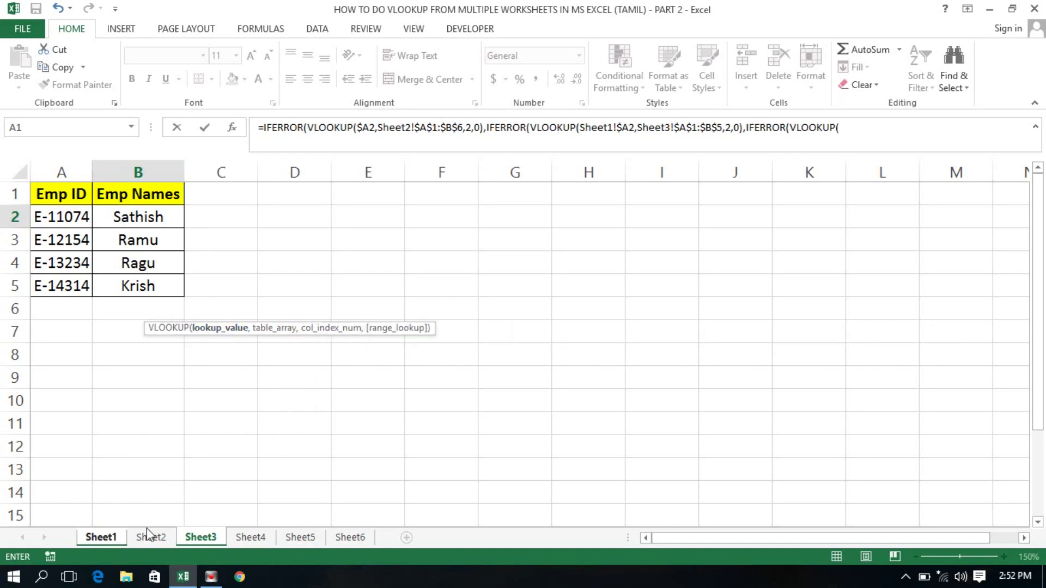
Make the third lookup's value Sheet1!$A2.
{"action": "left_click", "coordinate": [106, 537]}
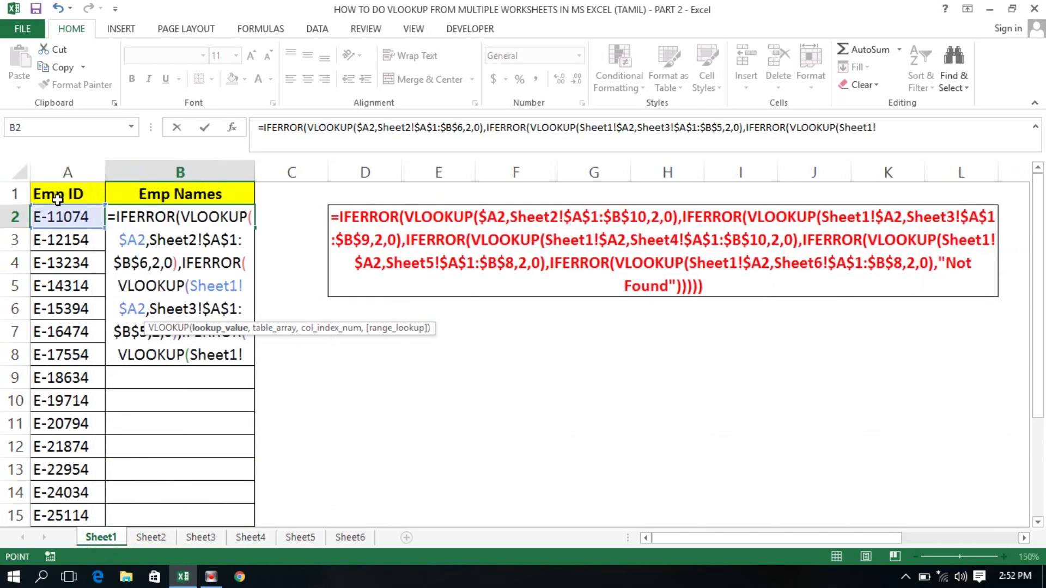
{"action": "left_click", "coordinate": [58, 218]}
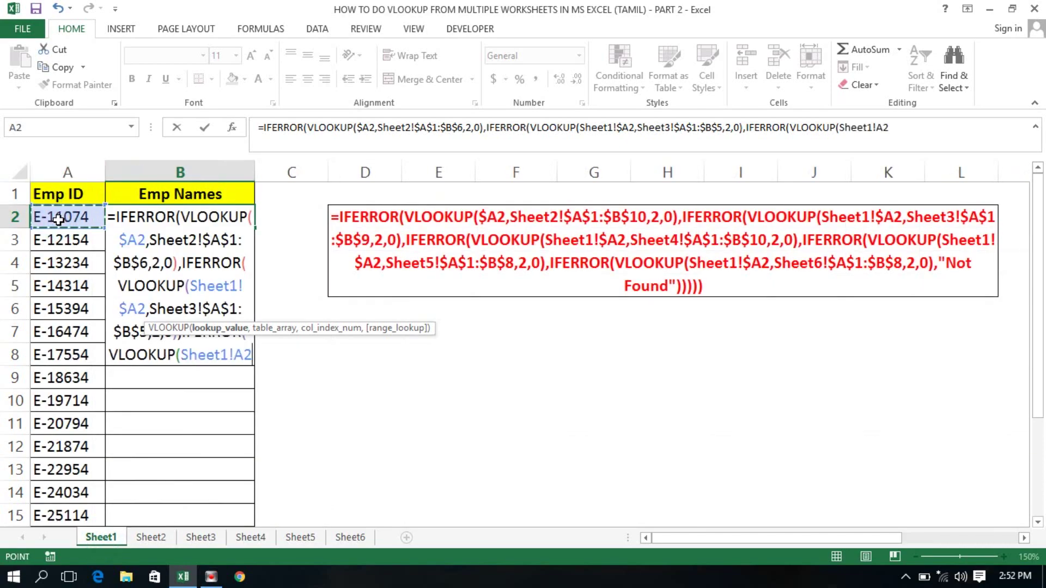
{"action": "key", "text": "F4"}
{"action": "key", "text": "F4"}
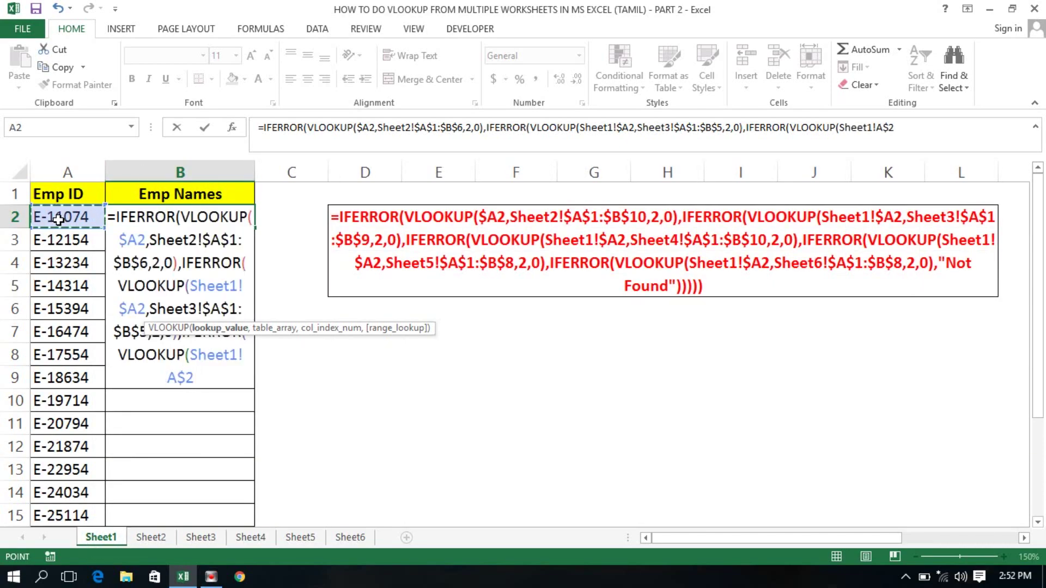
{"action": "key", "text": "F4"}
{"action": "type", "text": ","}
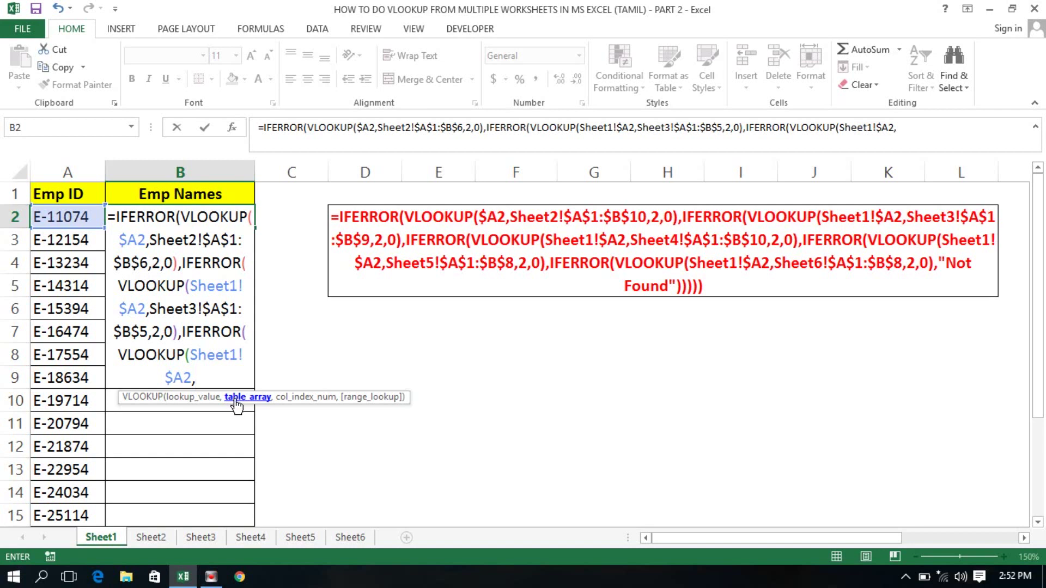
Search Sheet4!$A$1:$B$6, column 2 exact match, then start a fourth IFERROR(VLOOKUP(.
{"action": "left_click", "coordinate": [251, 538]}
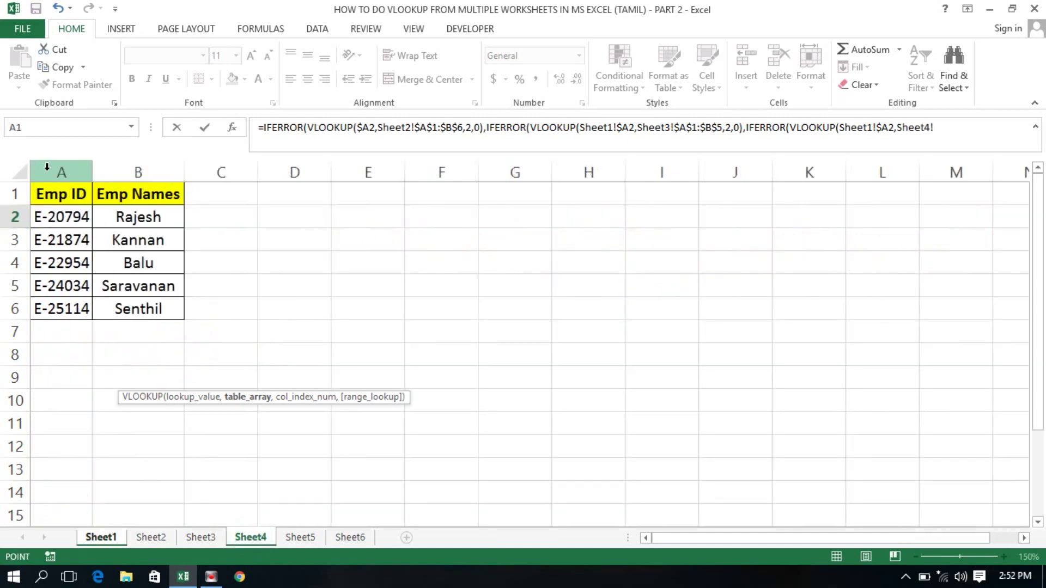
{"action": "left_click_drag", "start_coordinate": [53, 190], "coordinate": [158, 309]}
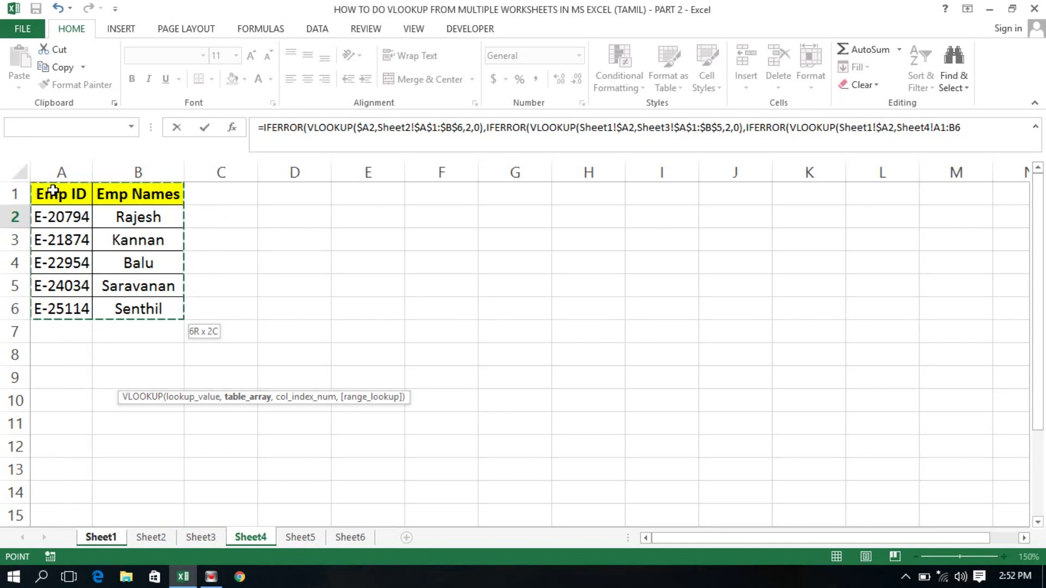
{"action": "key", "text": "F4"}
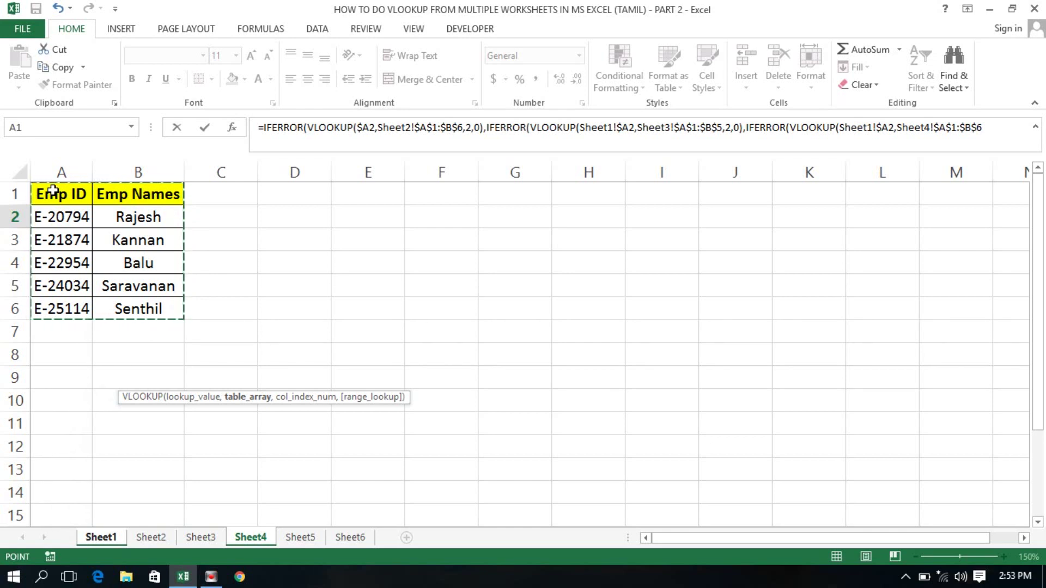
{"action": "type", "text": ",2"}
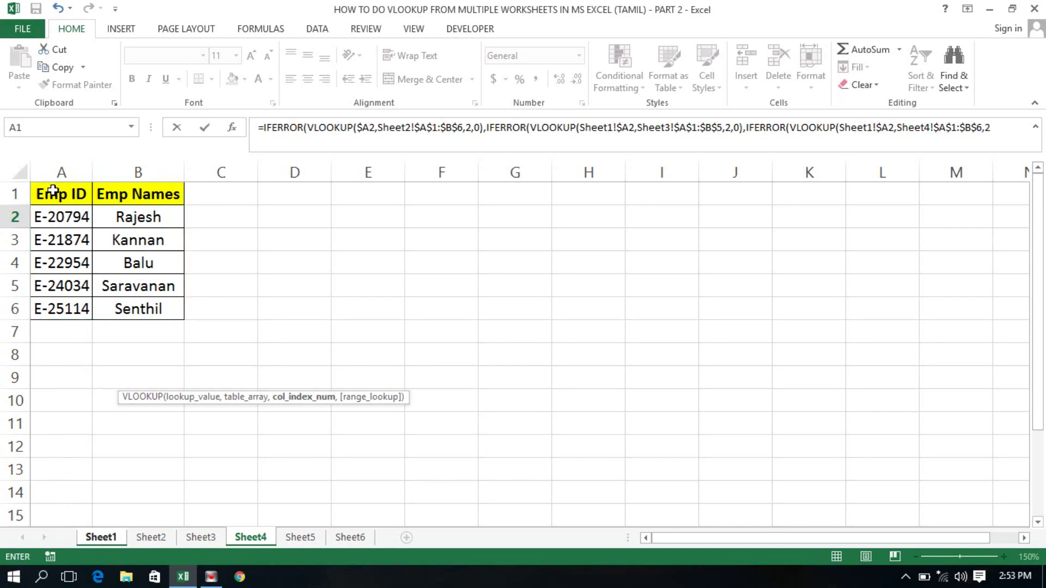
{"action": "type", "text": ",0"}
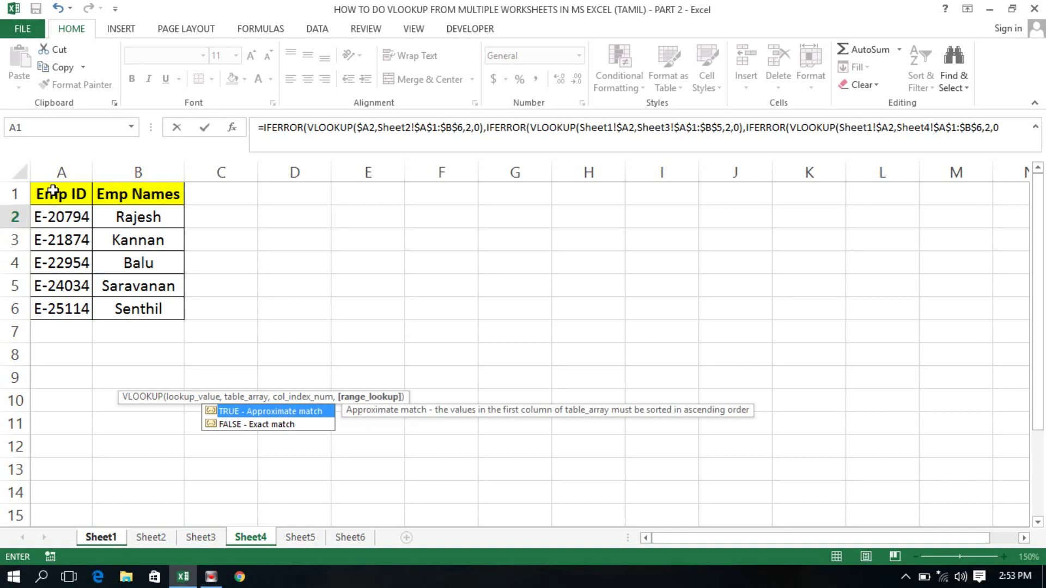
{"action": "type", "text": "),"}
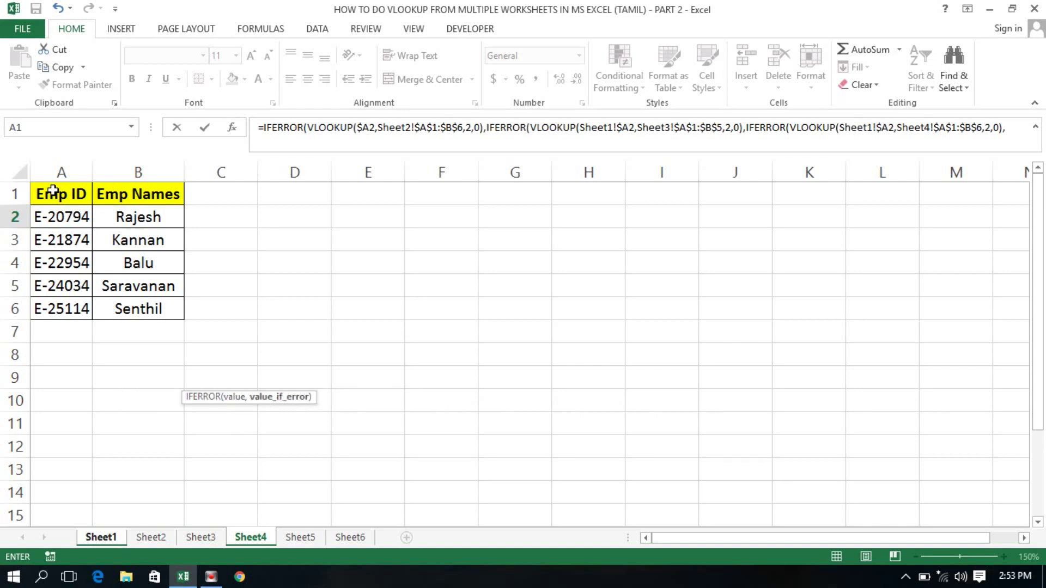
{"action": "type", "text": "if"}
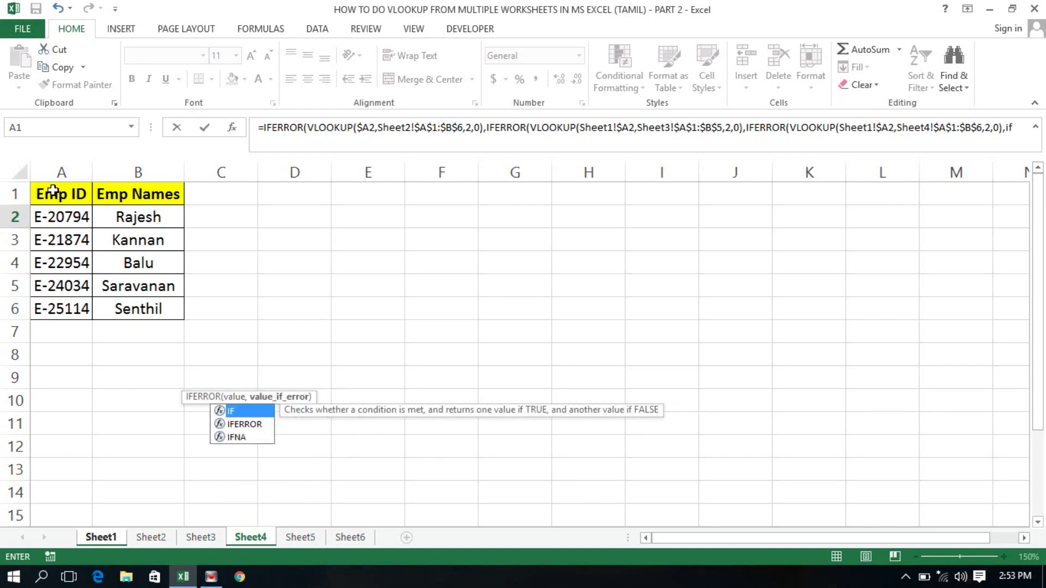
{"action": "type", "text": "e"}
{"action": "key", "text": "Tab"}
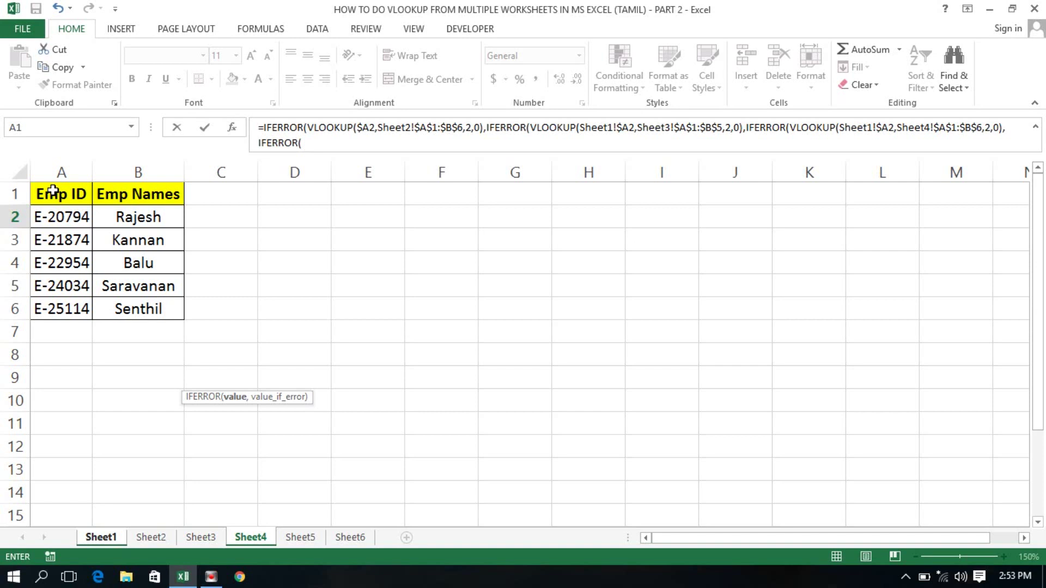
{"action": "type", "text": "vlo"}
{"action": "key", "text": "Tab"}
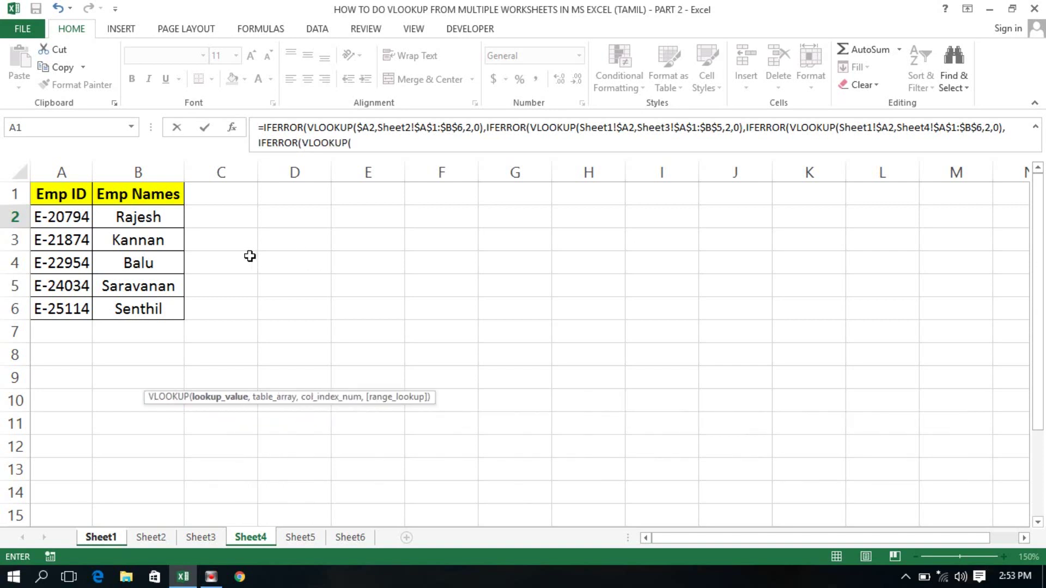
Give the fourth nested lookup Sheet1!$A2 as its lookup value.
{"action": "left_click", "coordinate": [96, 542]}
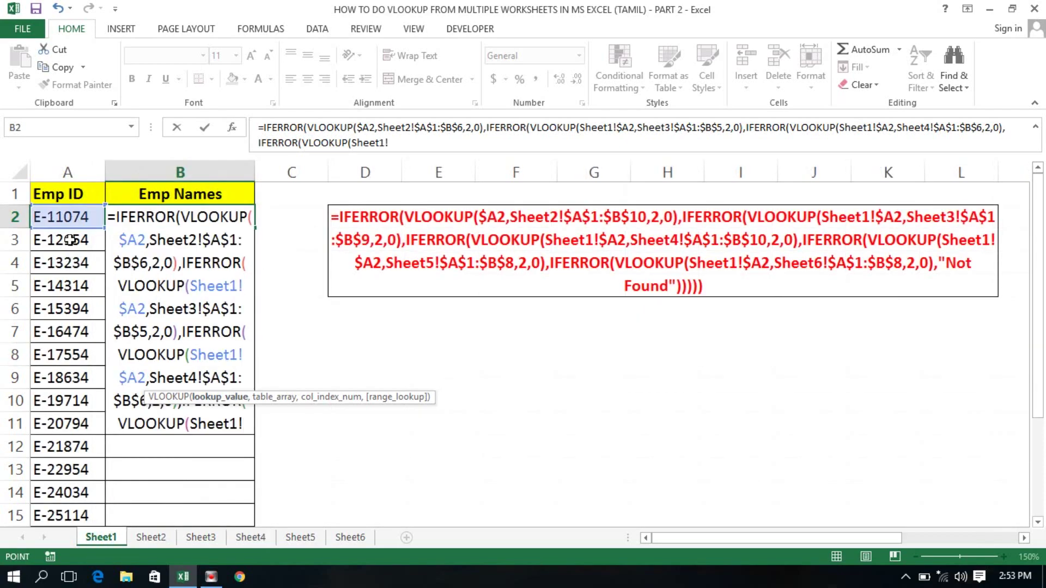
{"action": "left_click", "coordinate": [66, 217]}
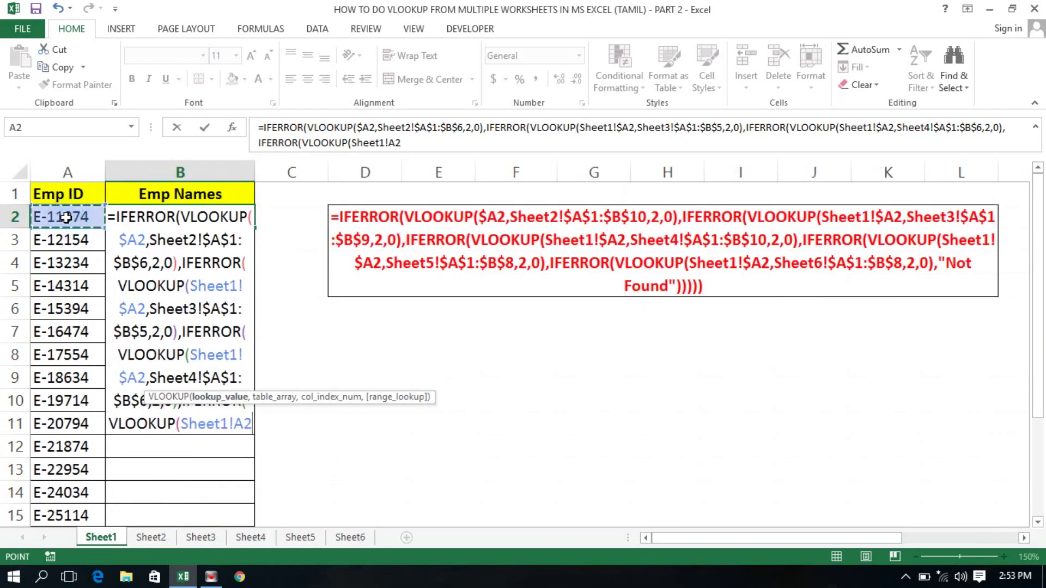
{"action": "key", "text": "F4"}
{"action": "key", "text": "F4"}
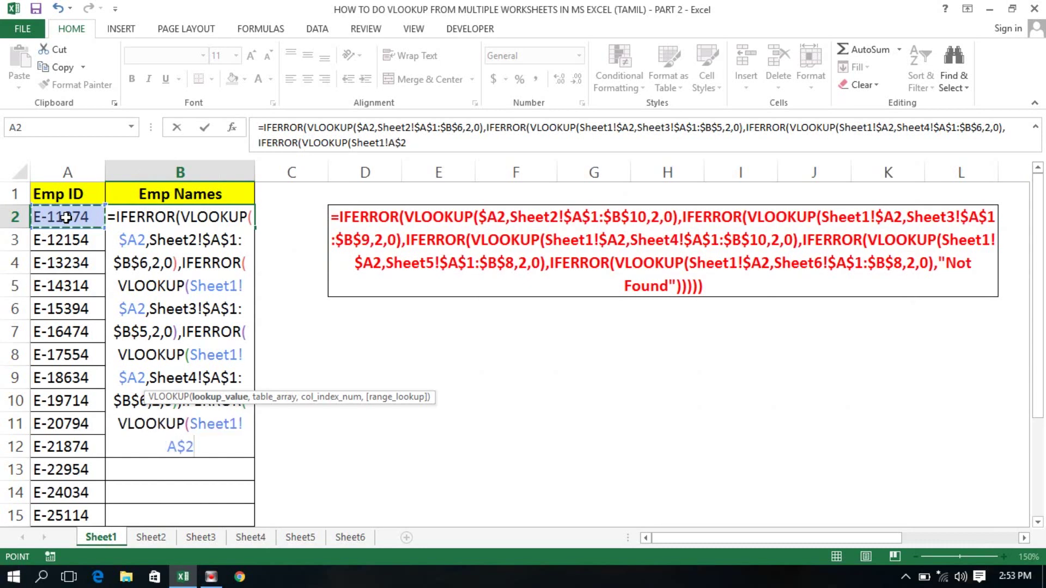
{"action": "key", "text": "F4"}
{"action": "type", "text": ","}
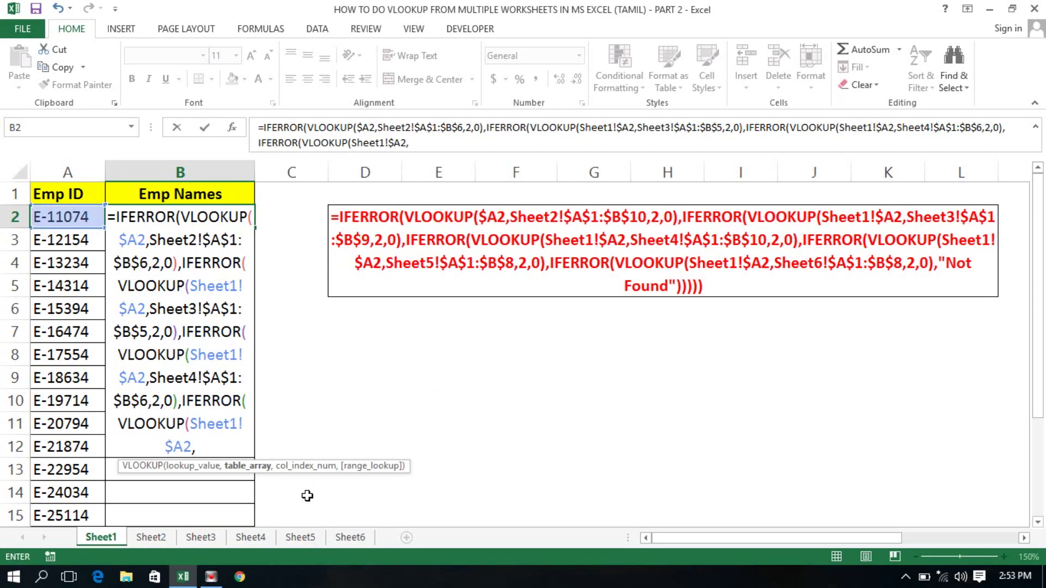
Search Sheet5!$A$1:$B$4, column 2 exact match, then start a fifth IFERROR(VLOOKUP(.
{"action": "left_click", "coordinate": [301, 537]}
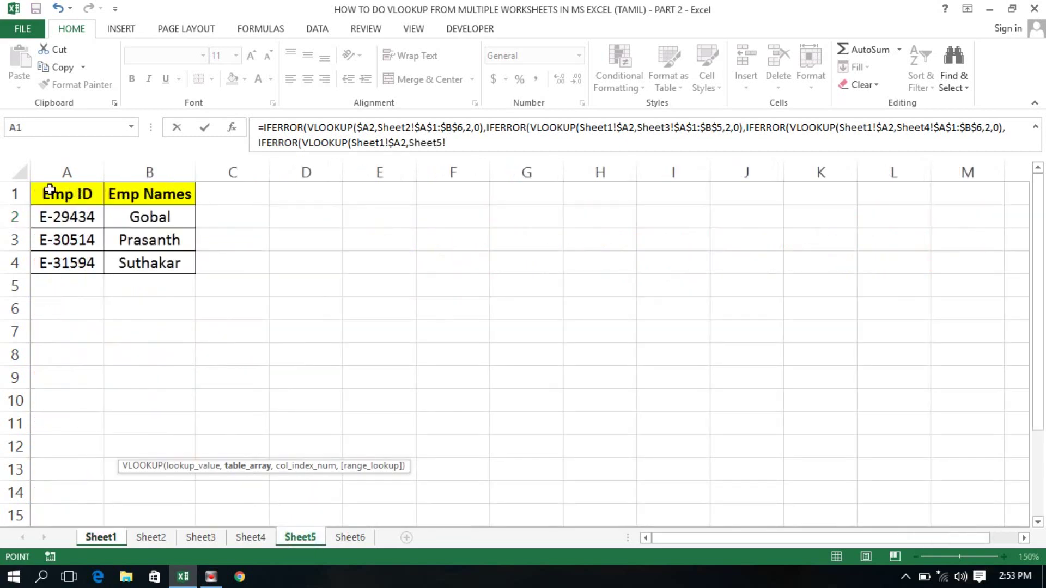
{"action": "left_click_drag", "start_coordinate": [52, 192], "coordinate": [149, 194]}
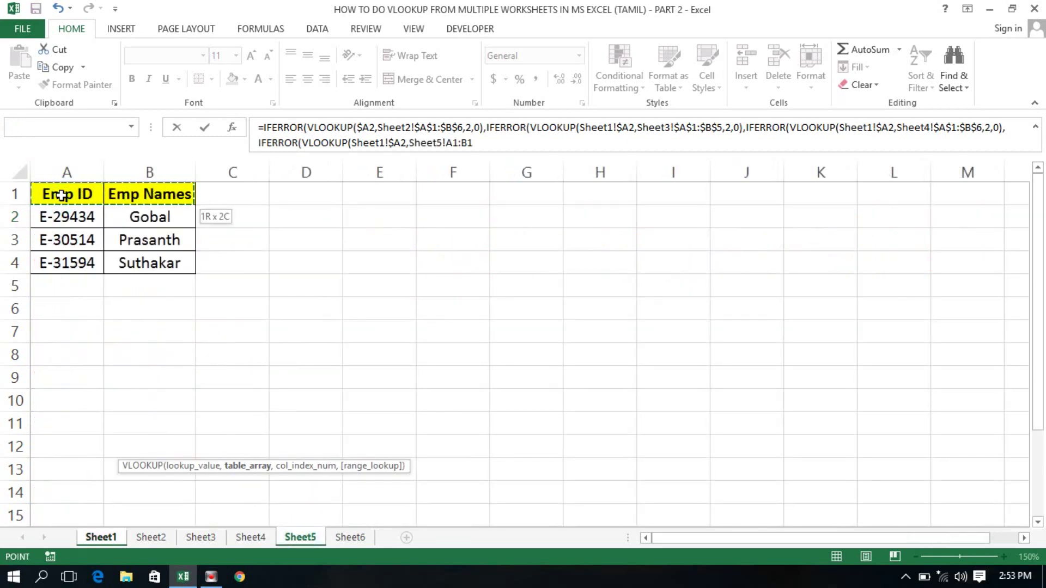
{"action": "key", "text": "ctrl+shift+Down"}
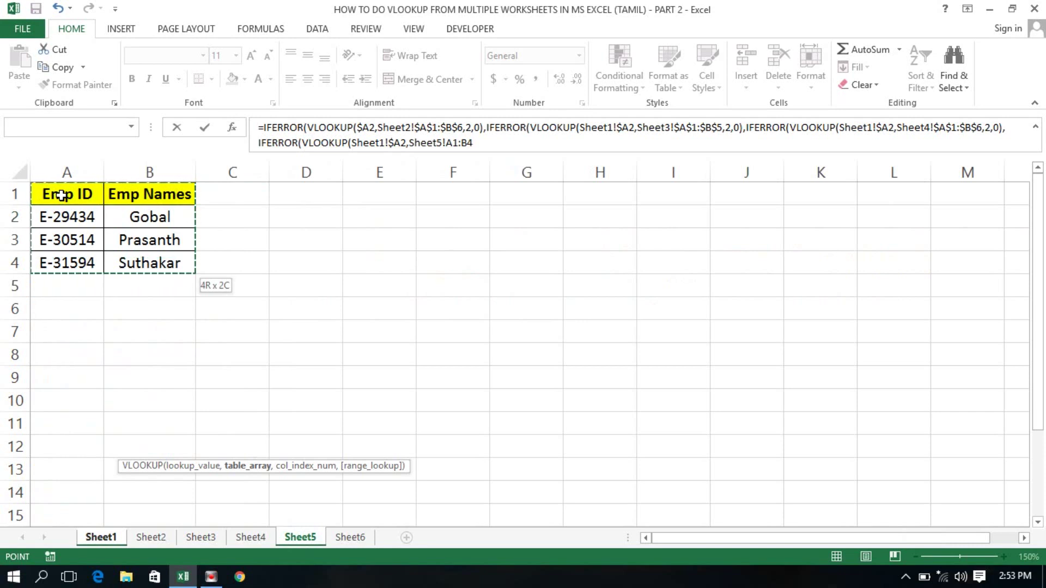
{"action": "key", "text": "F4"}
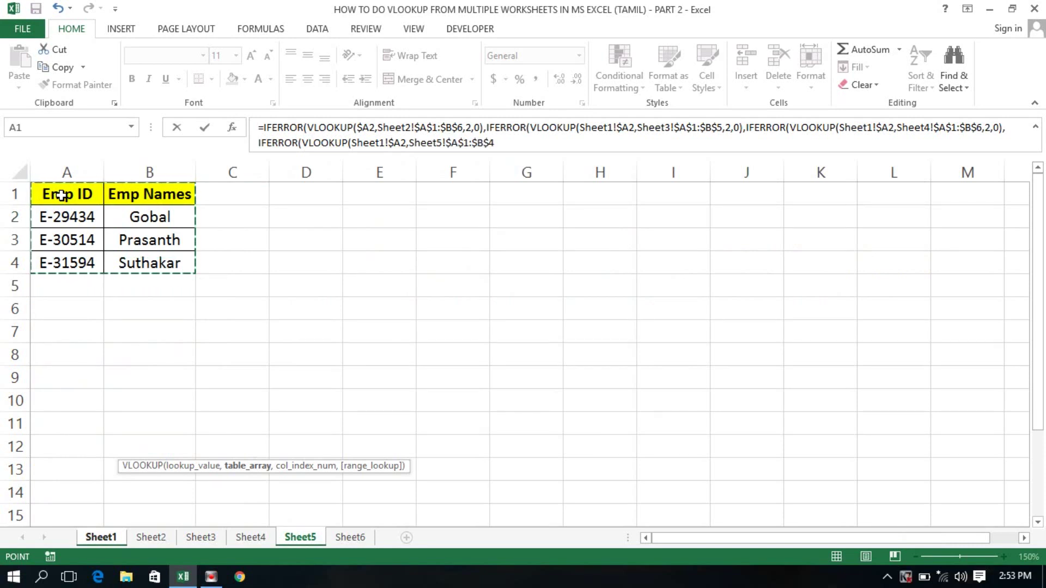
{"action": "type", "text": ","}
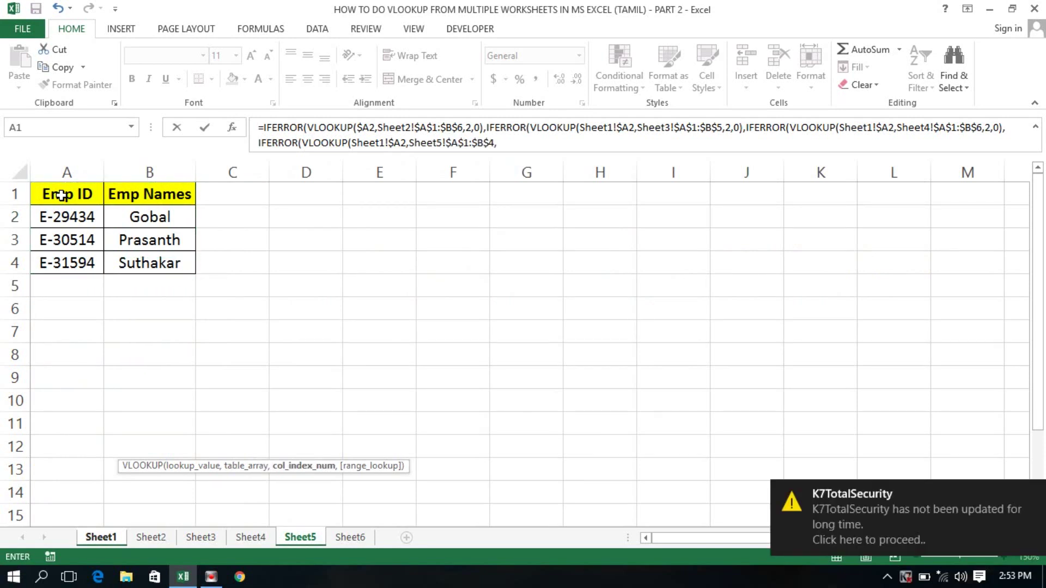
{"action": "type", "text": "2,0"}
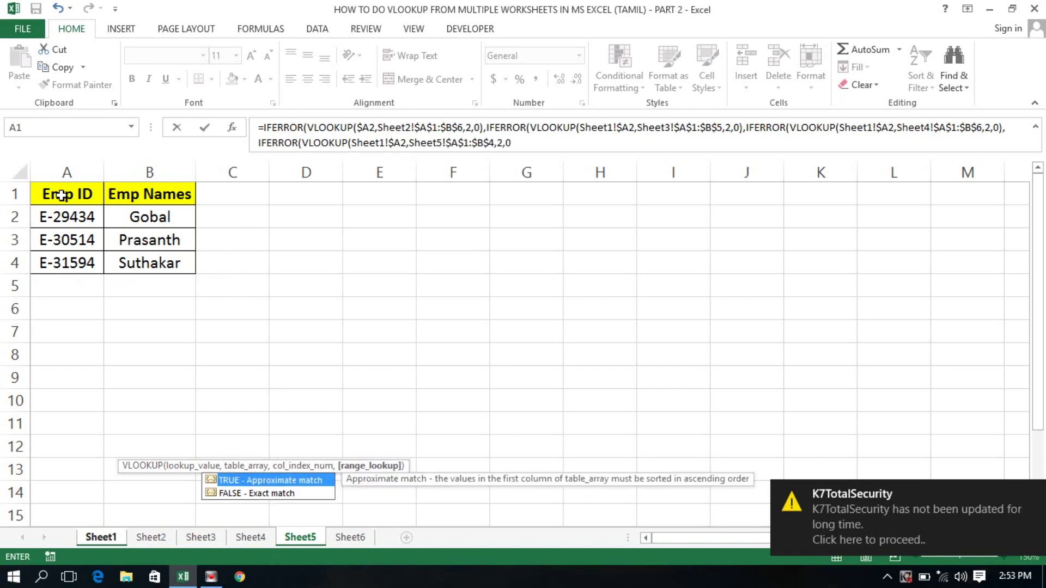
{"action": "type", "text": ")"}
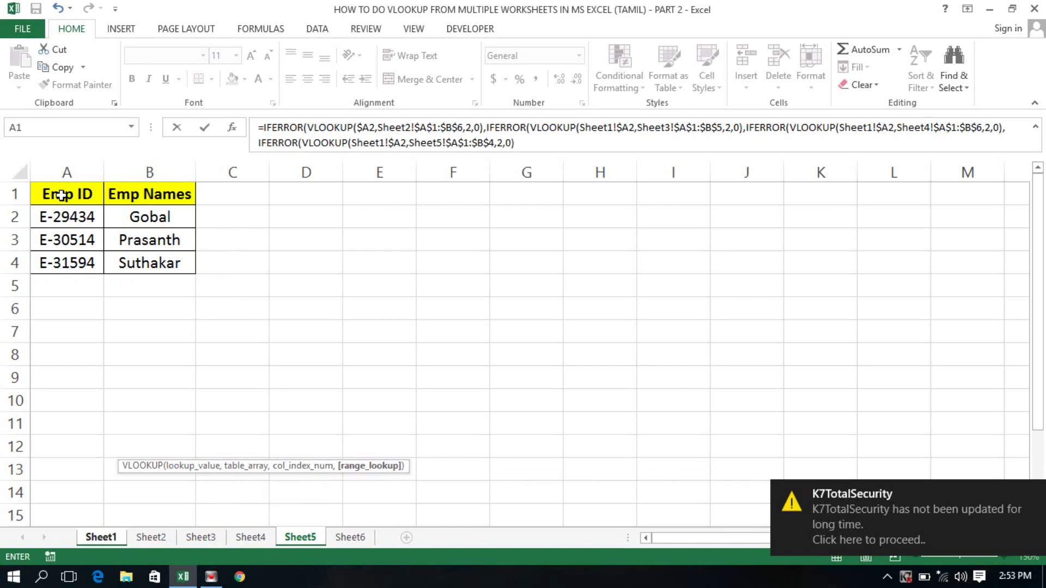
{"action": "type", "text": ","}
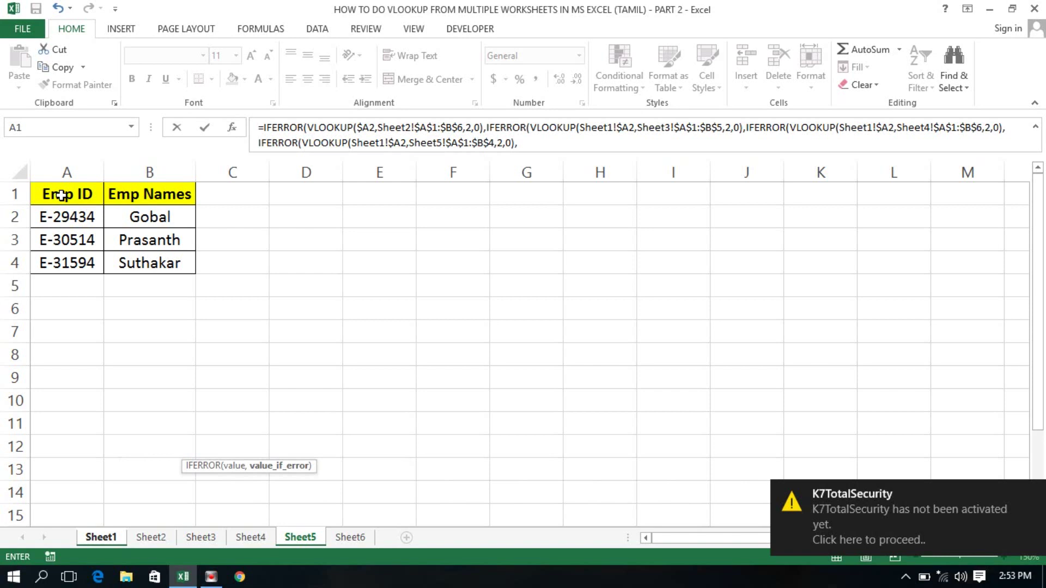
{"action": "type", "text": "ifer"}
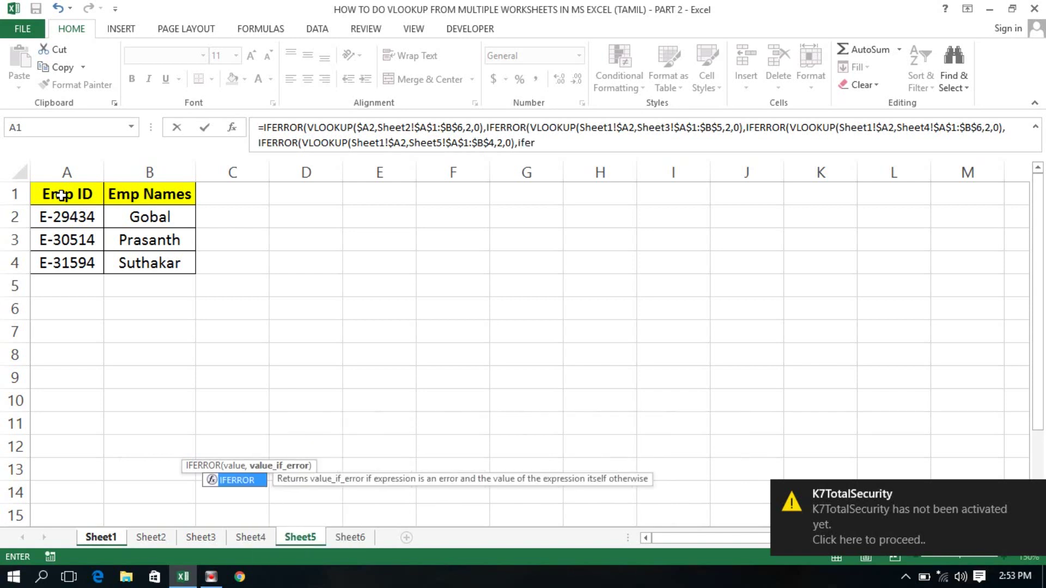
{"action": "key", "text": "Tab"}
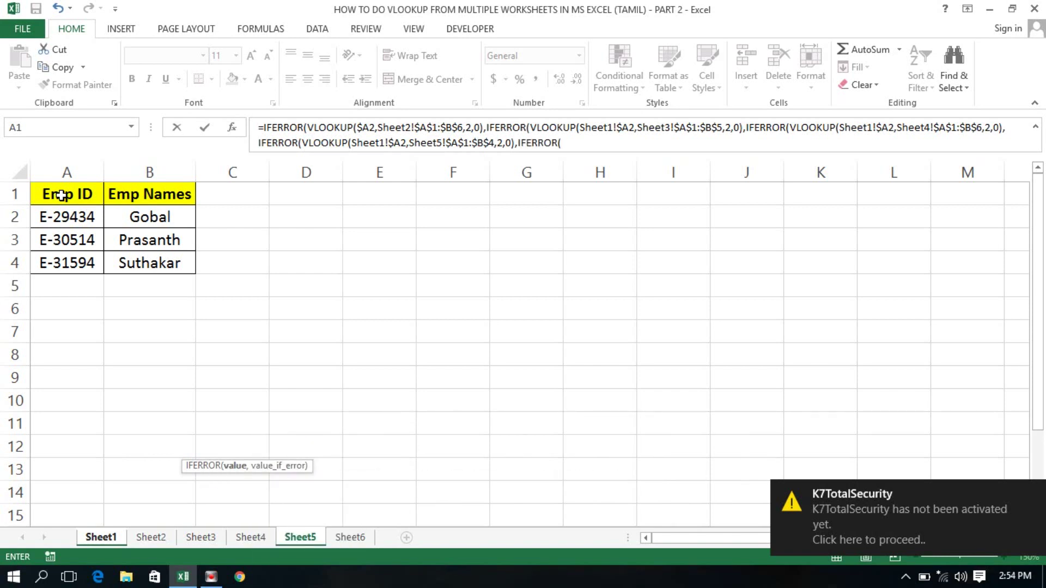
{"action": "type", "text": "v"}
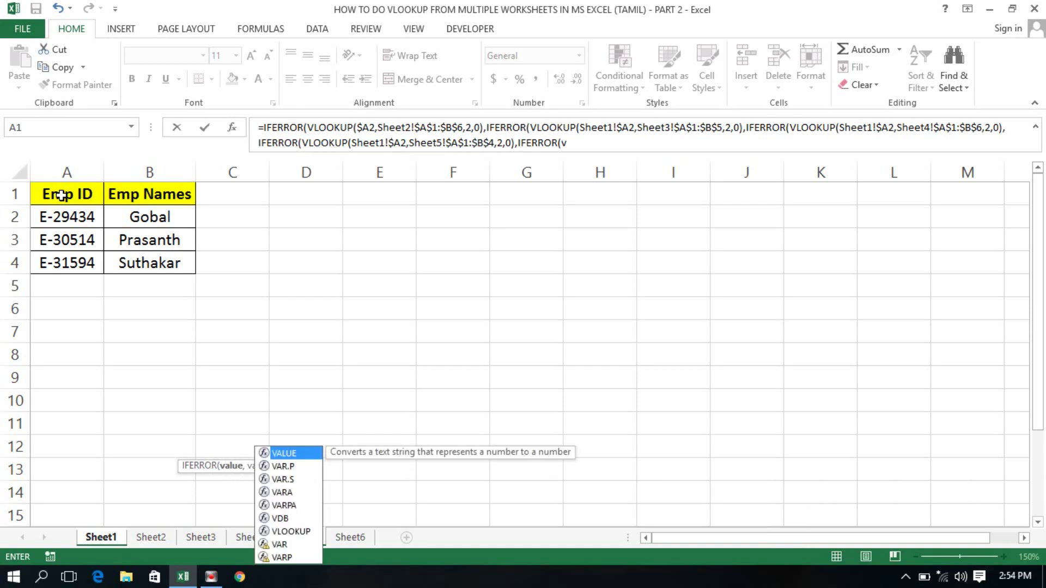
{"action": "type", "text": "lo"}
{"action": "key", "text": "Tab"}
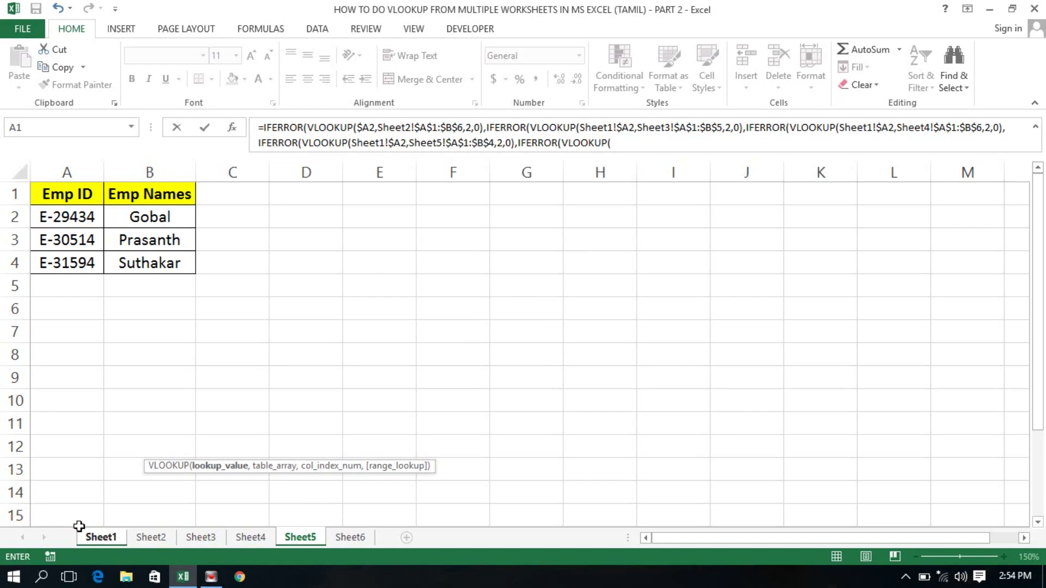
Set Sheet1!$A2 as the fifth nested VLOOKUP's lookup value and go to Sheet6 for its table.
{"action": "left_click", "coordinate": [96, 541]}
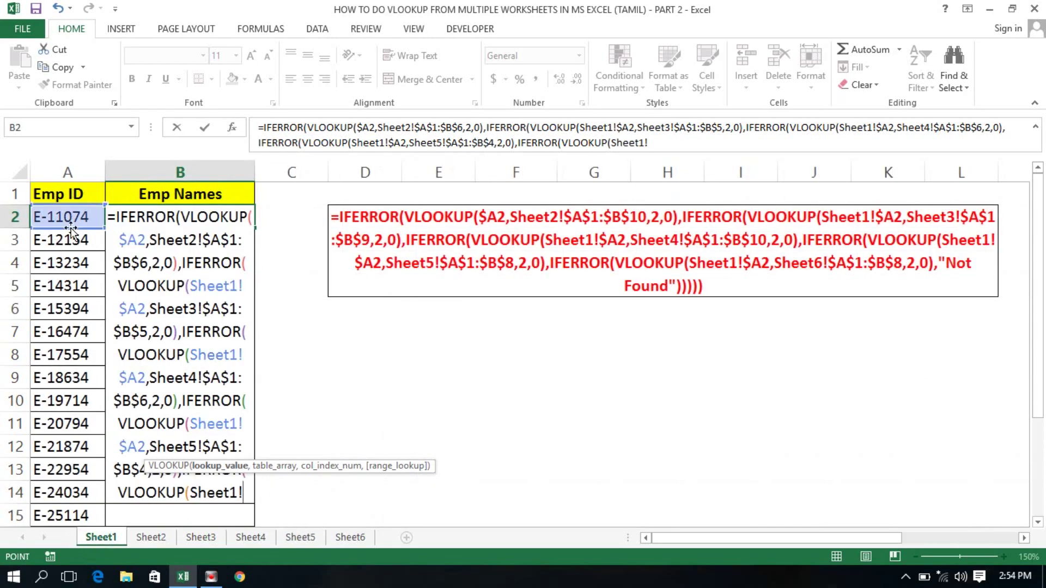
{"action": "left_click", "coordinate": [63, 215]}
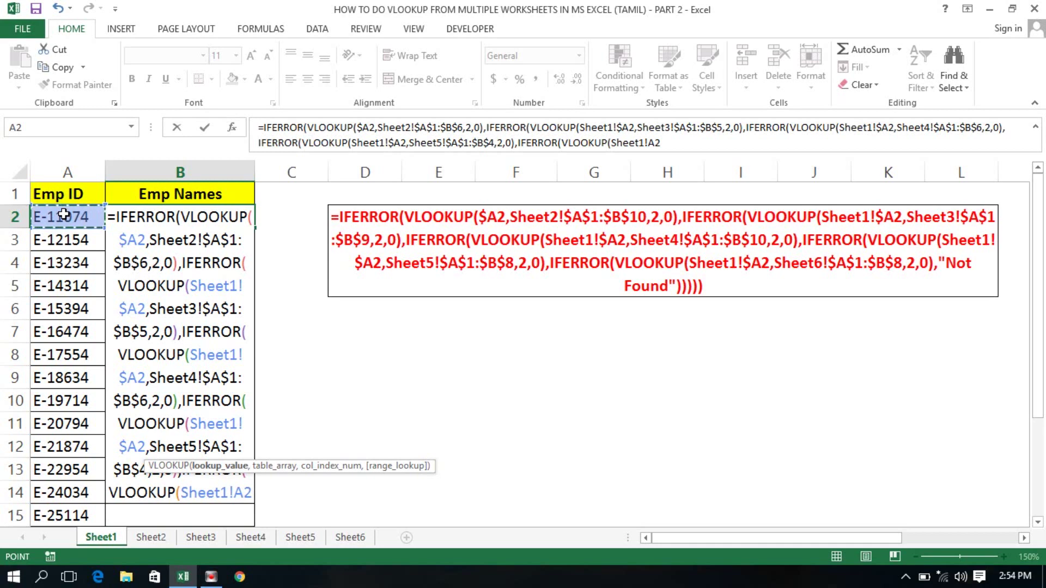
{"action": "key", "text": "F4"}
{"action": "key", "text": "F4"}
{"action": "key", "text": "F4"}
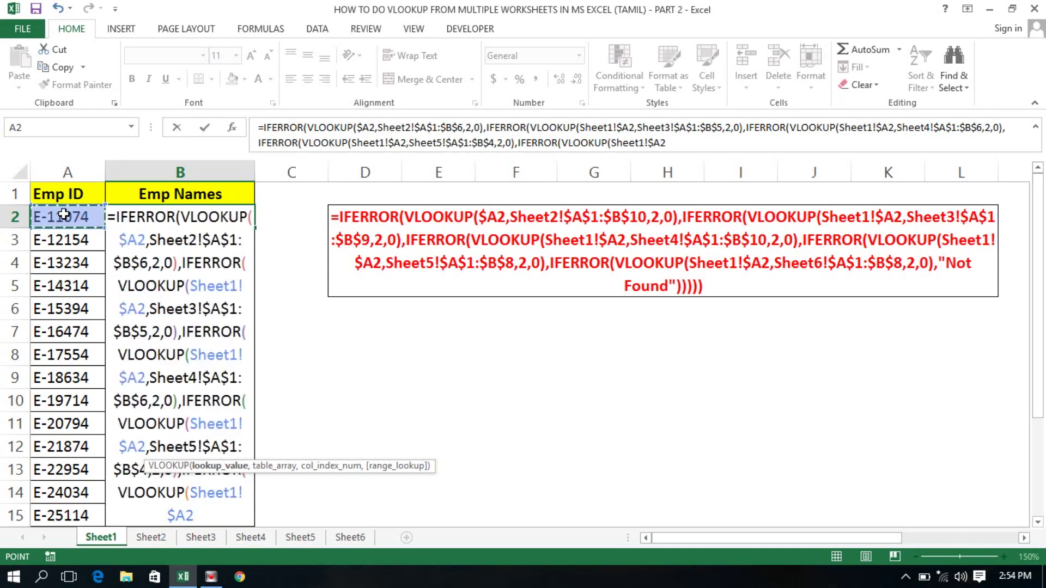
{"action": "type", "text": ","}
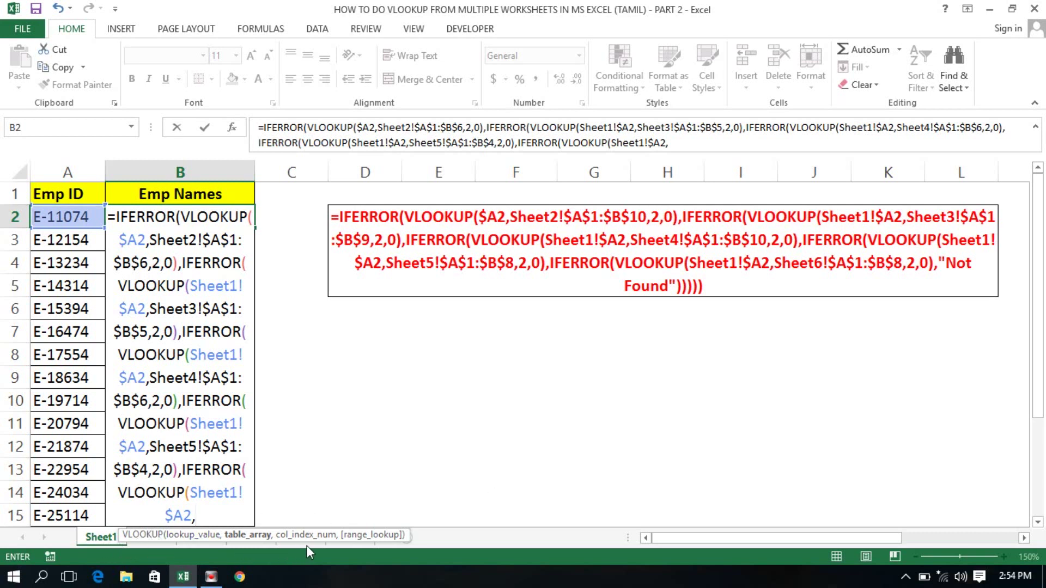
{"action": "left_click", "coordinate": [348, 544]}
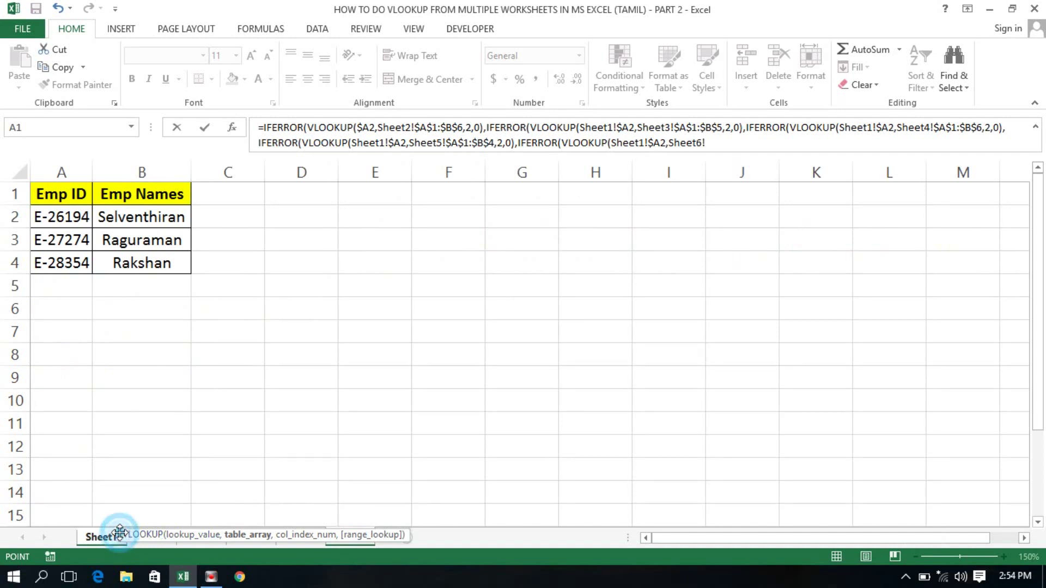
Give the fifth VLOOKUP the table Sheet6!$A$1:$B$4, column 2 and exact match 0, plus closing brackets.
{"action": "left_click_drag", "start_coordinate": [120, 533], "coordinate": [372, 365]}
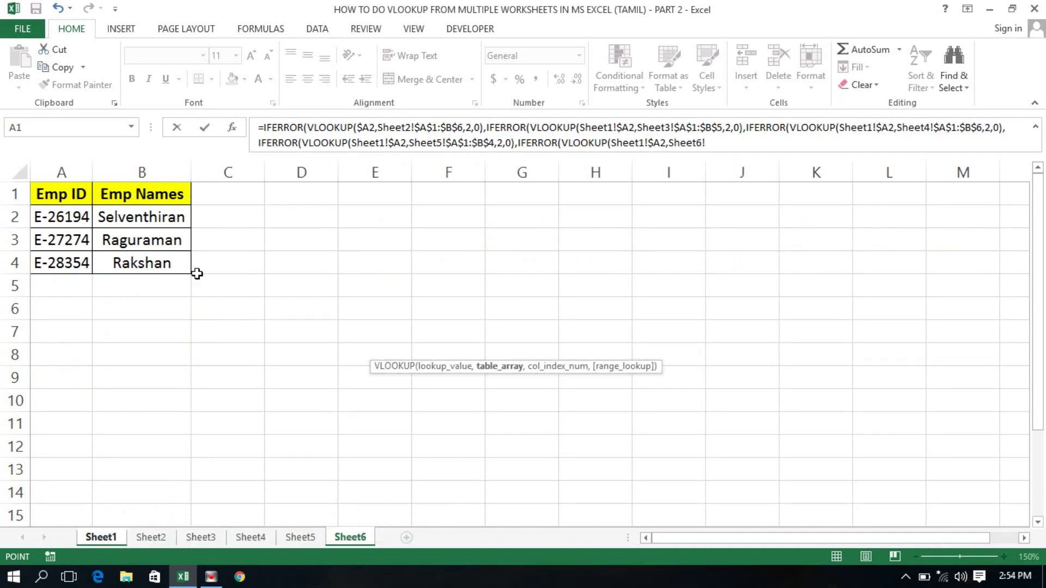
{"action": "left_click", "coordinate": [67, 201]}
{"action": "key", "text": "shift+Right"}
{"action": "key", "text": "shift+Down"}
{"action": "key", "text": "shift+Down"}
{"action": "key", "text": "shift+Down"}
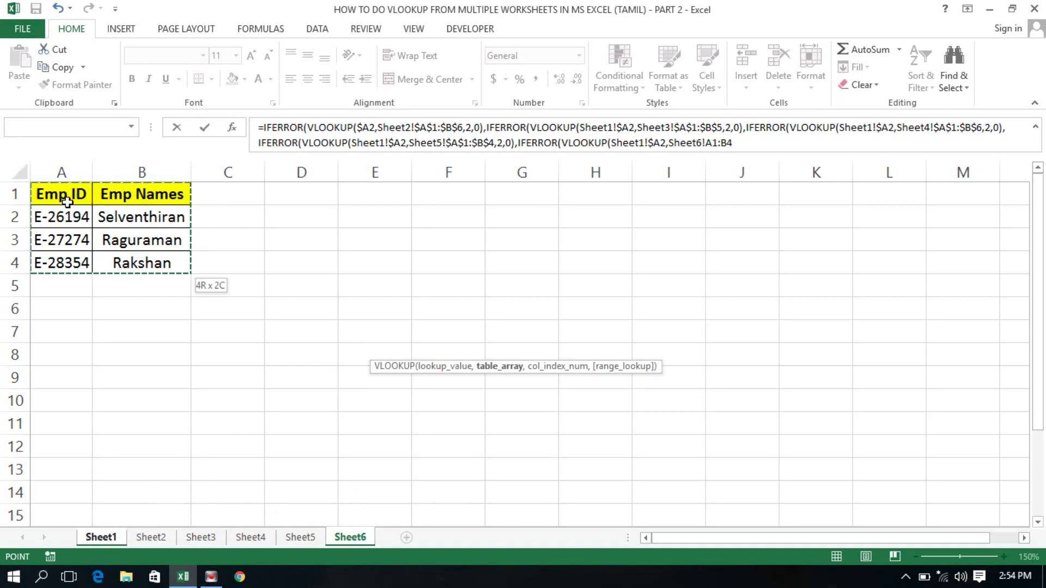
{"action": "key", "text": "F4"}
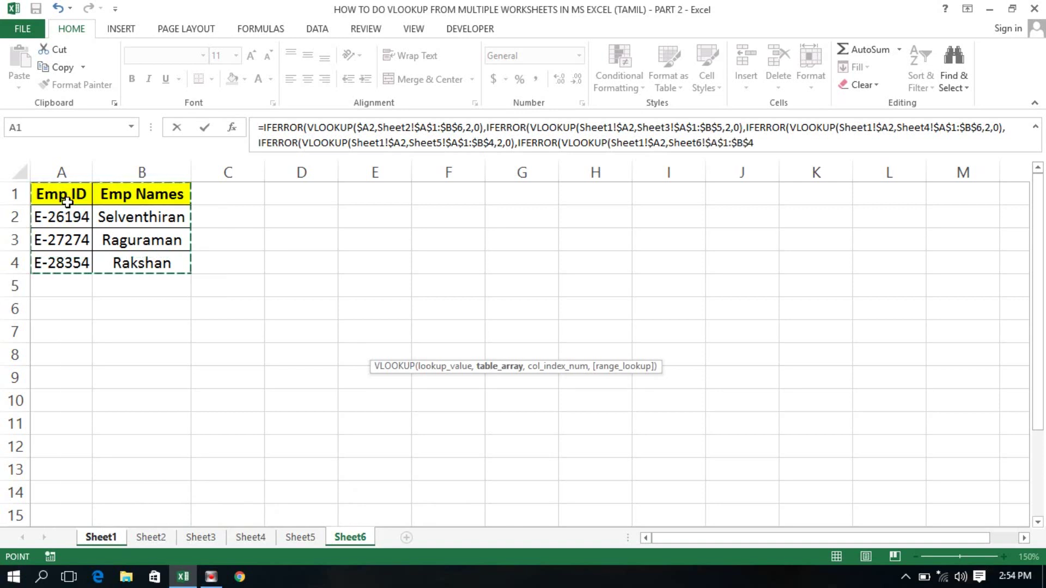
{"action": "type", "text": ",2,"}
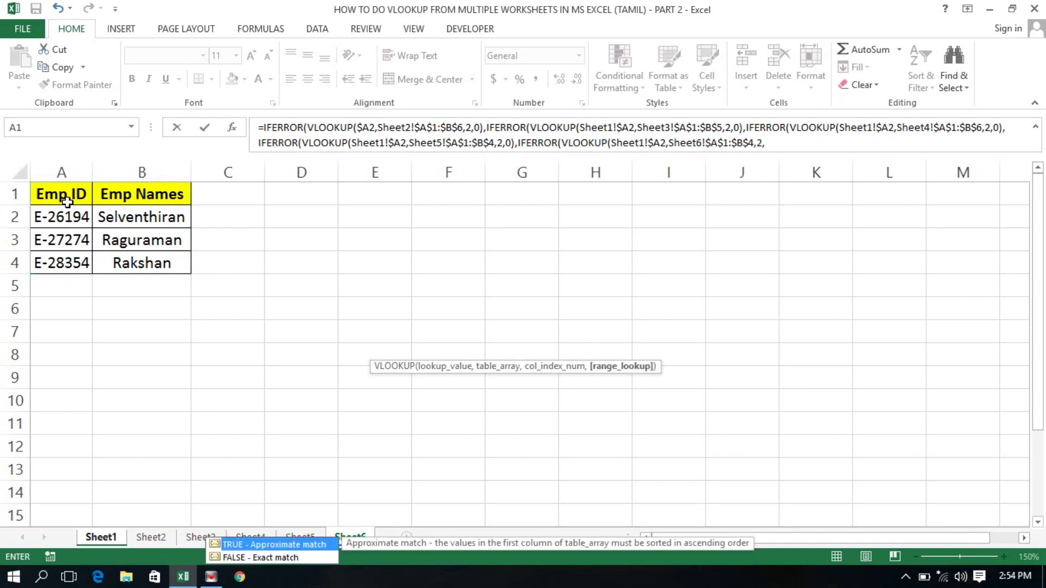
{"action": "type", "text": "0"}
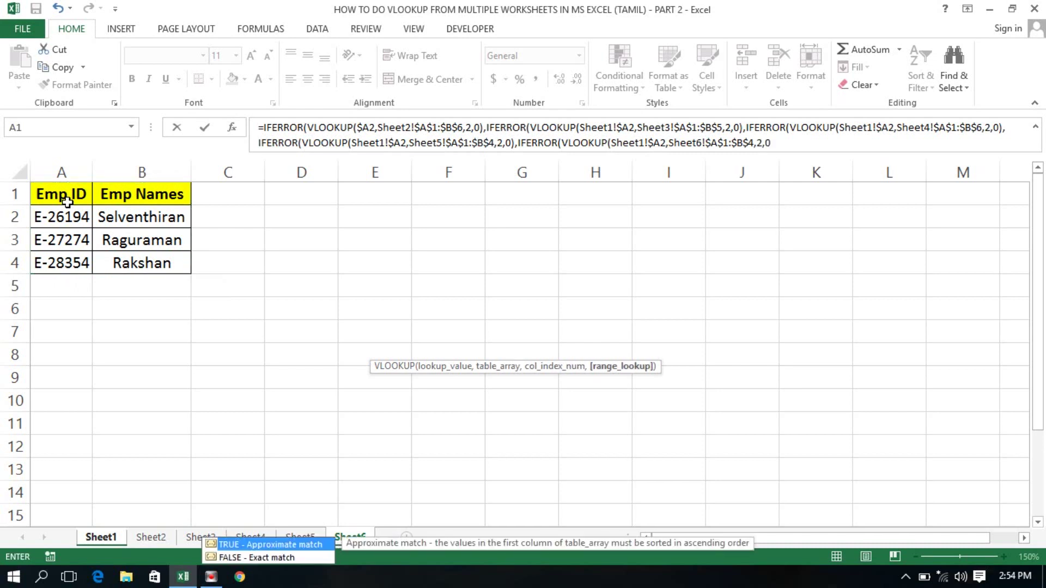
{"action": "type", "text": ")"}
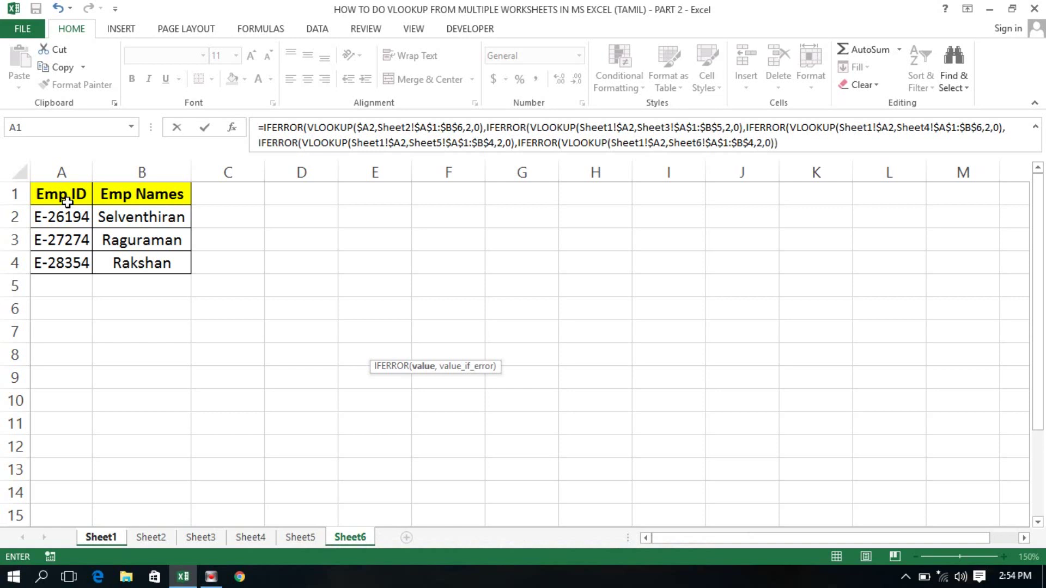
{"action": "type", "text": ","}
Fix the too-few-arguments error by trimming surplus brackets so VLOOKUP(Sheet1!$A2,Sheet6!$A$1:$B$4,2,0) ends with a comma.
{"action": "key", "text": "Return"}
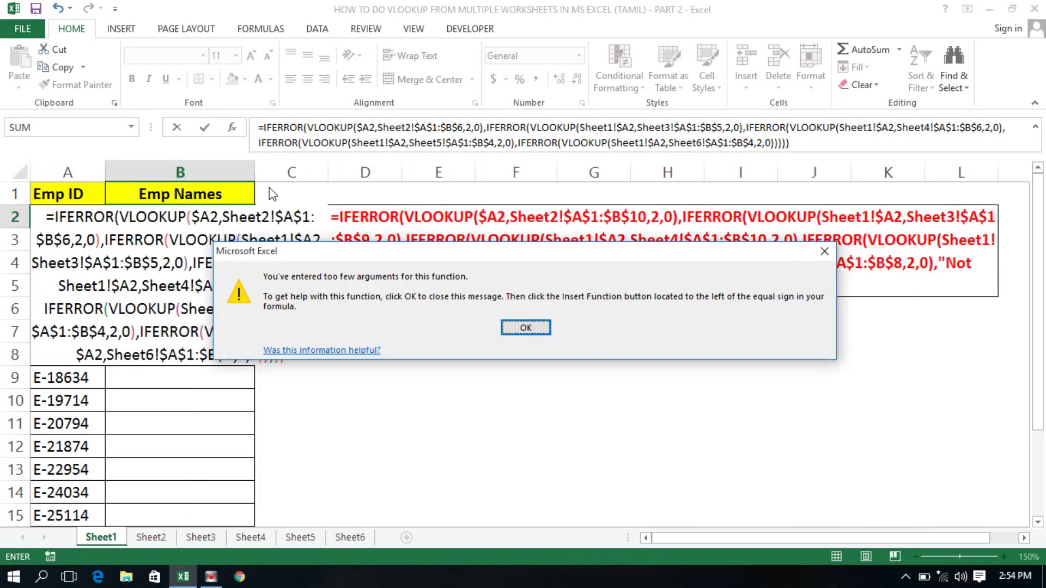
{"action": "left_click", "coordinate": [520, 328]}
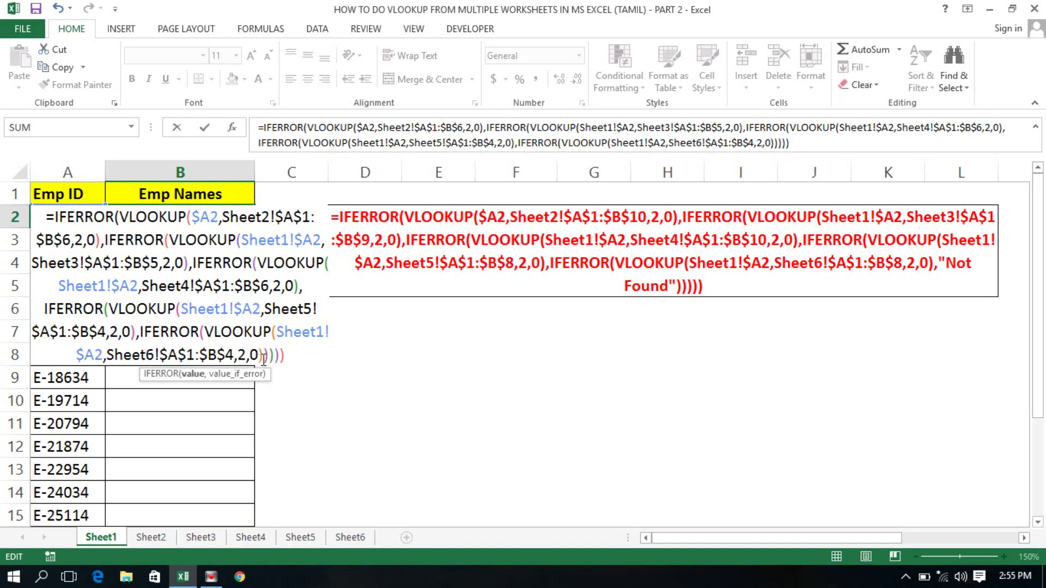
{"action": "left_click", "coordinate": [285, 355]}
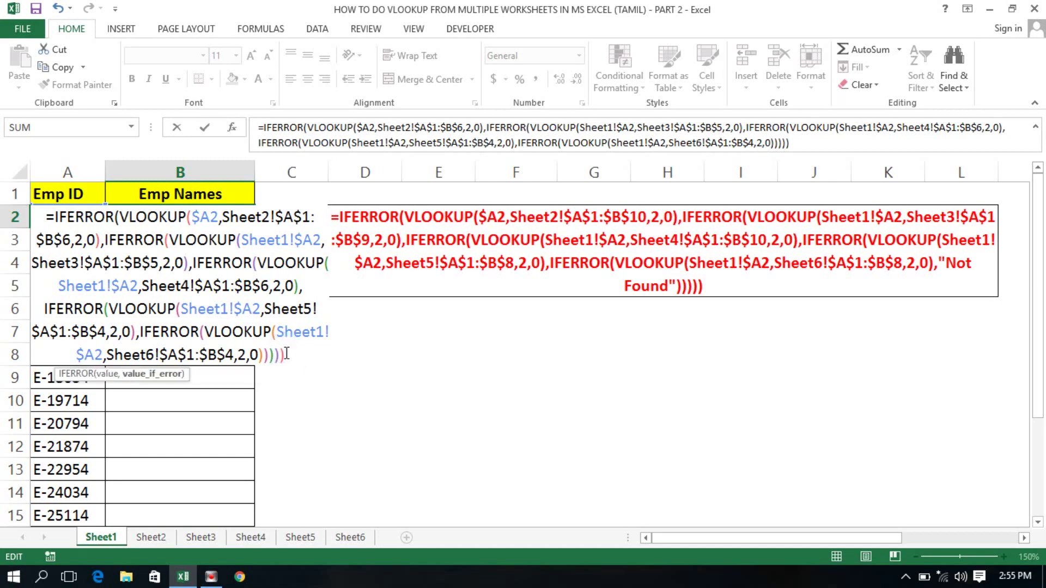
{"action": "key", "text": "BackSpace"}
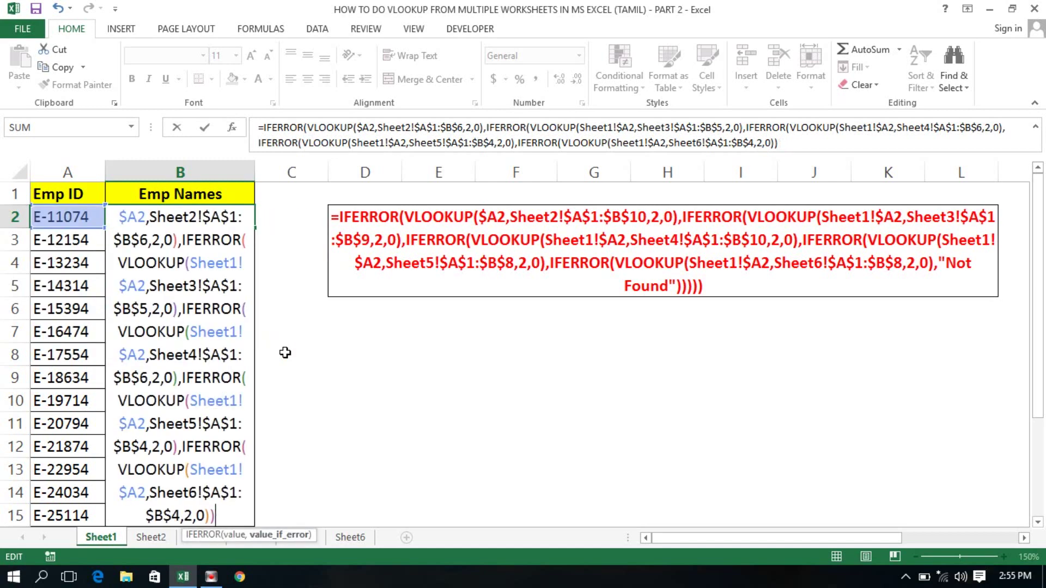
{"action": "key", "text": "BackSpace"}
{"action": "key", "text": "BackSpace"}
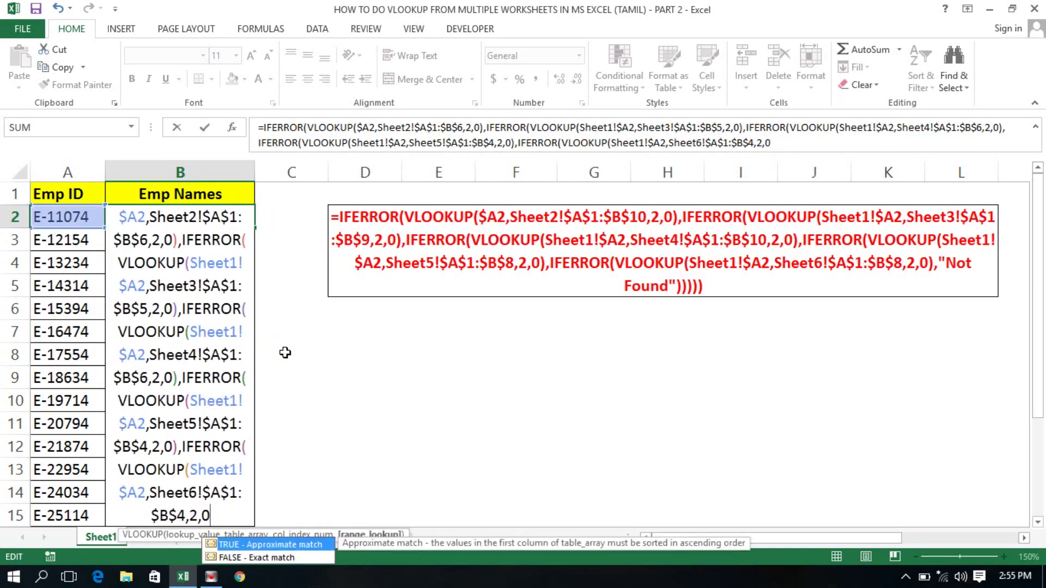
{"action": "type", "text": ")"}
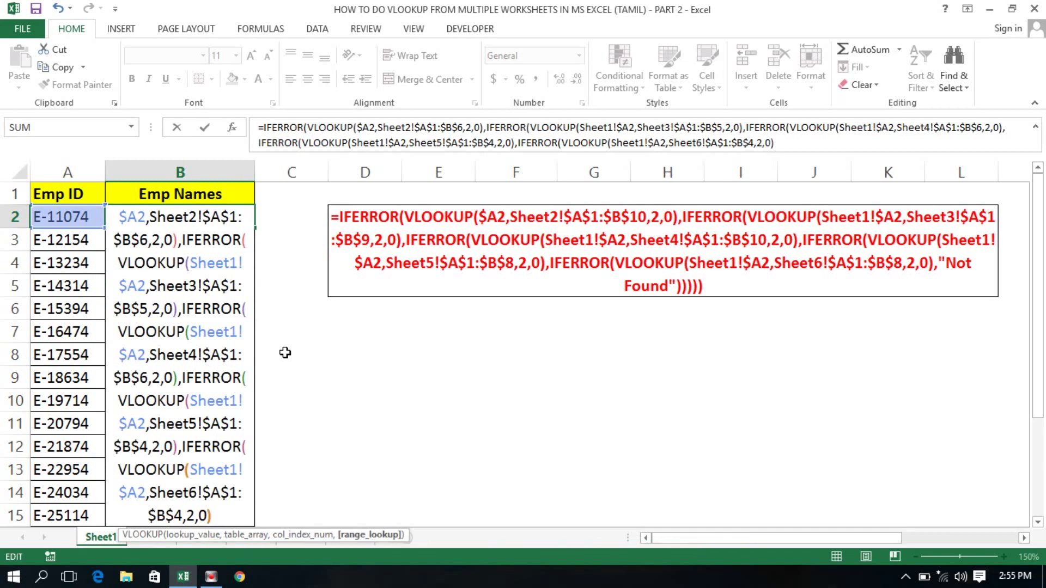
{"action": "type", "text": ","}
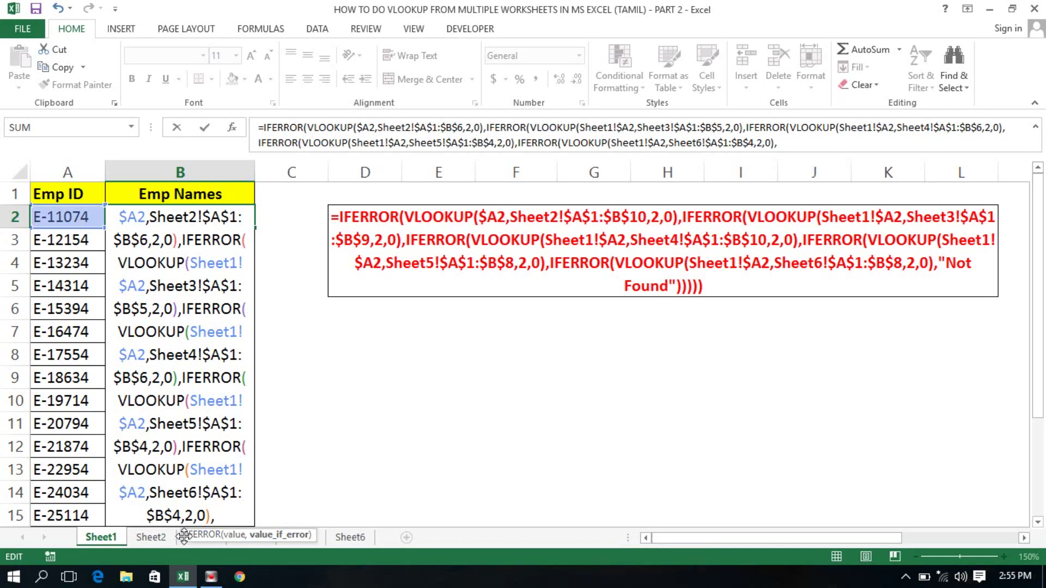
{"action": "left_click_drag", "start_coordinate": [184, 537], "coordinate": [427, 389]}
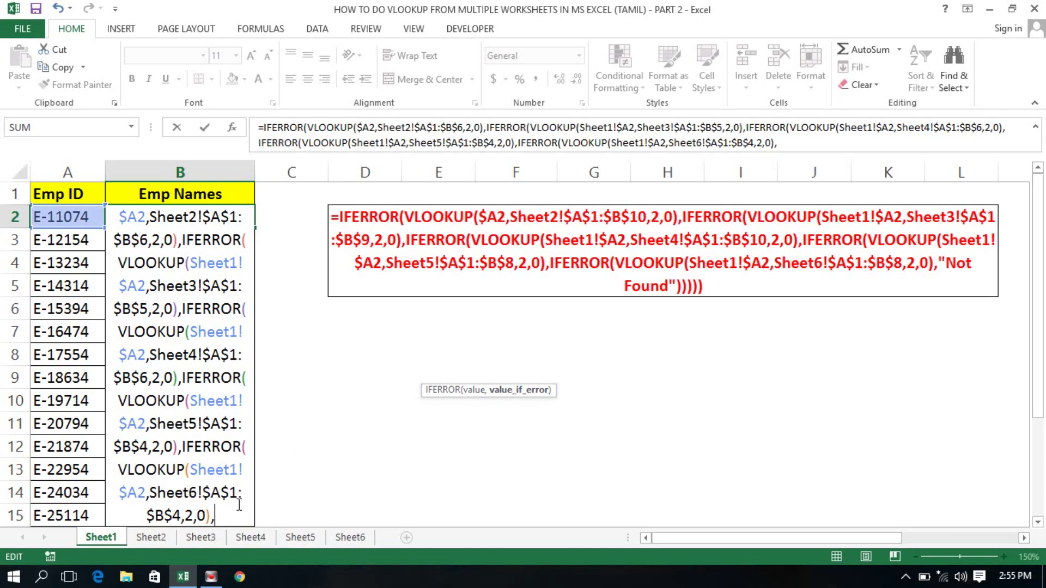
Add "Not Found" as the final IFERROR fallback, close all five brackets, and enter the formula in B2.
{"action": "type", "text": "\""}
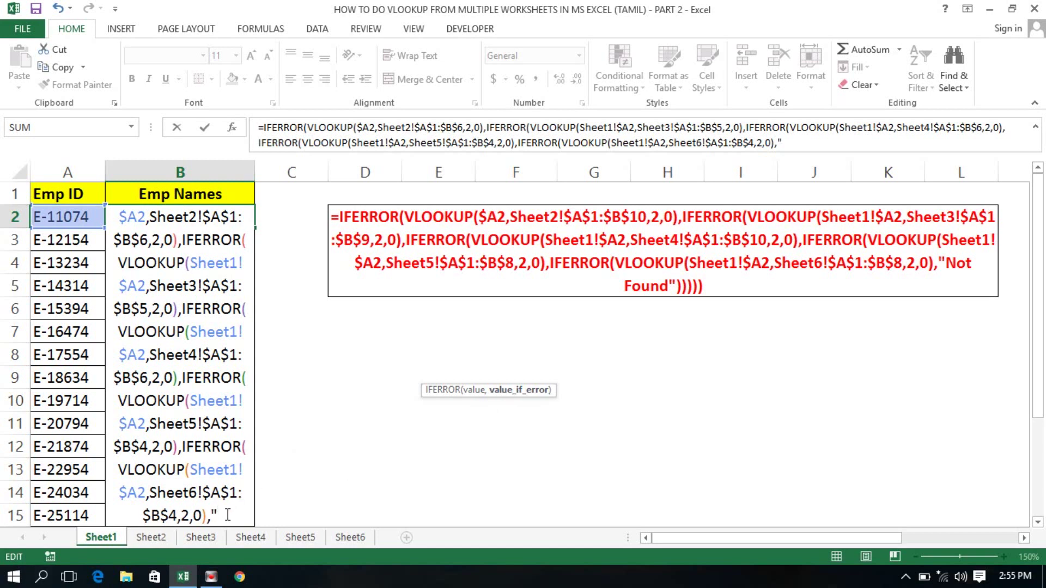
{"action": "type", "text": "Not"}
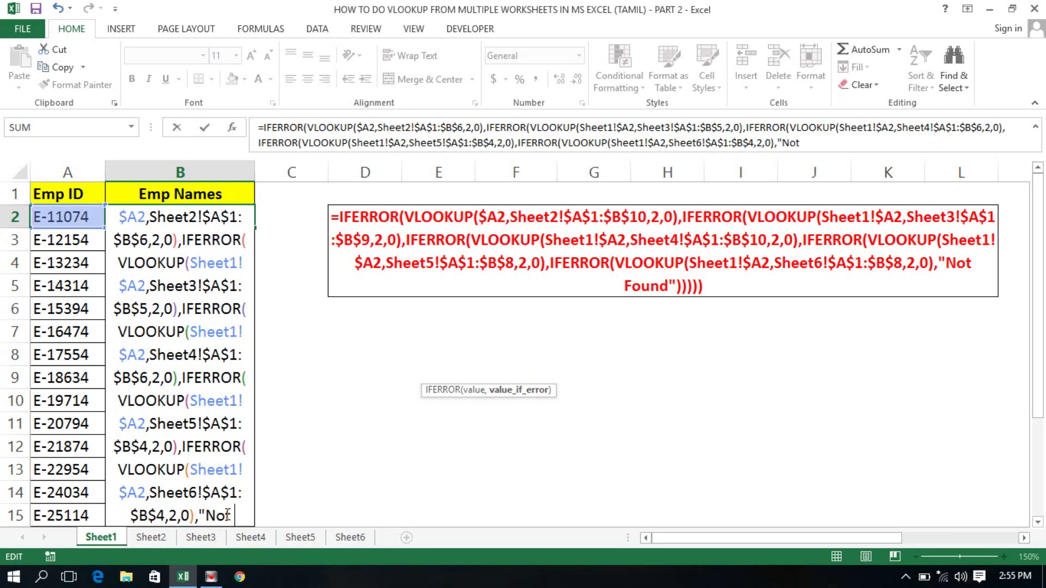
{"action": "type", "text": " Found"}
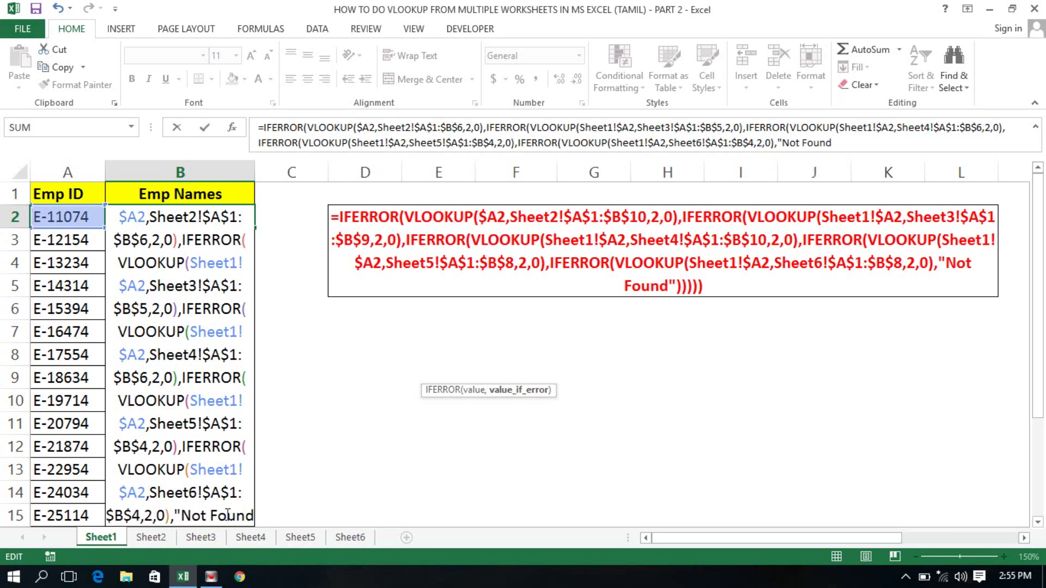
{"action": "type", "text": "\""}
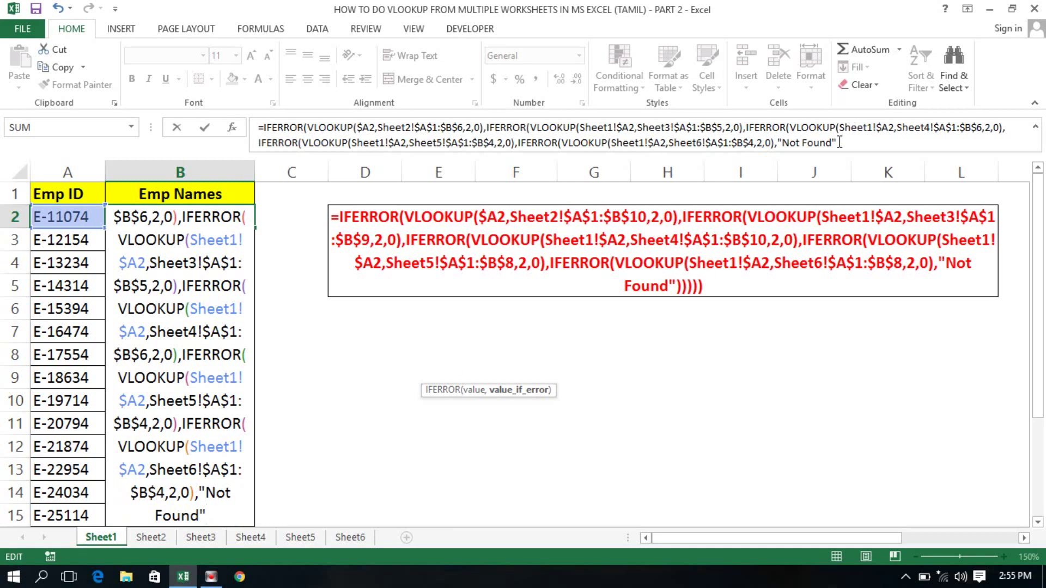
{"action": "left_click_drag", "start_coordinate": [838, 142], "coordinate": [679, 142]}
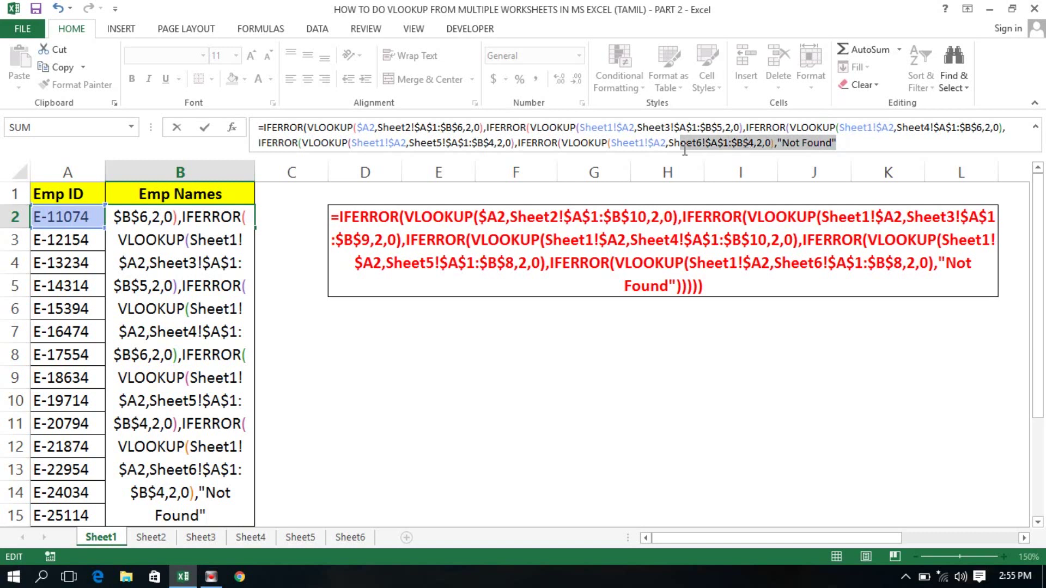
{"action": "left_click", "coordinate": [633, 153]}
{"action": "left_click_drag", "start_coordinate": [836, 142], "coordinate": [783, 142]}
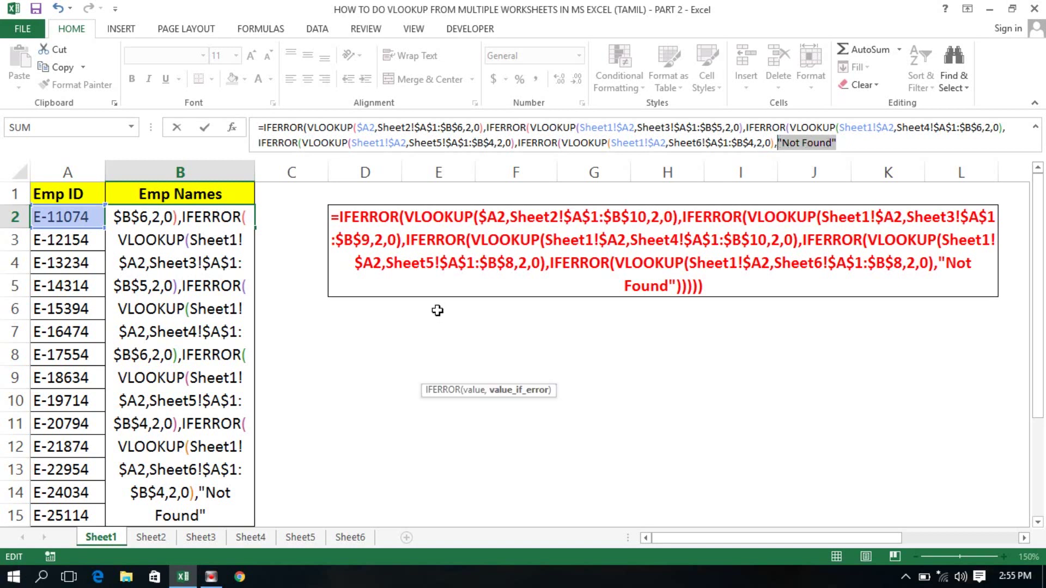
{"action": "left_click", "coordinate": [854, 143]}
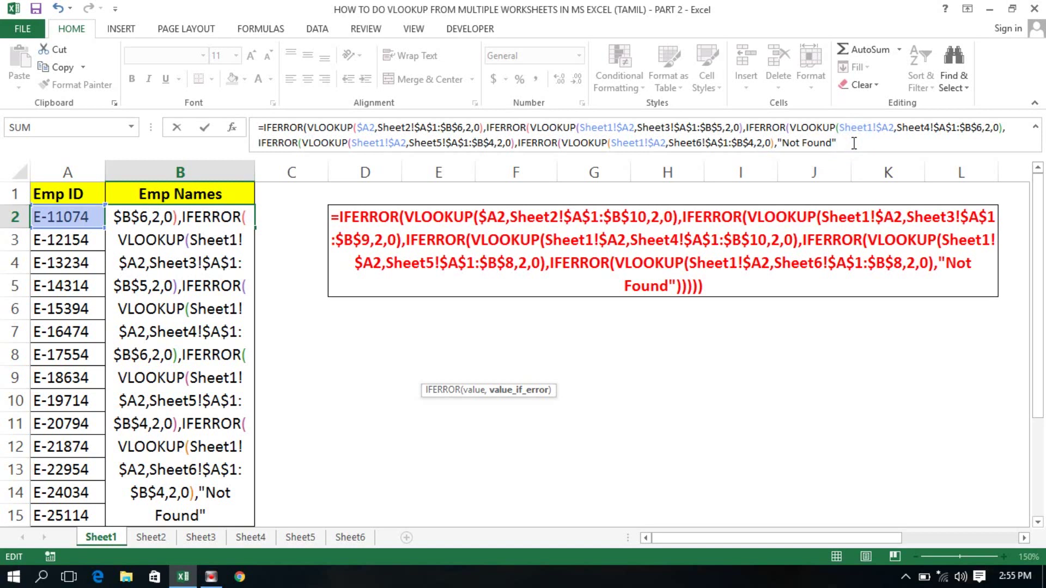
{"action": "type", "text": "))))"}
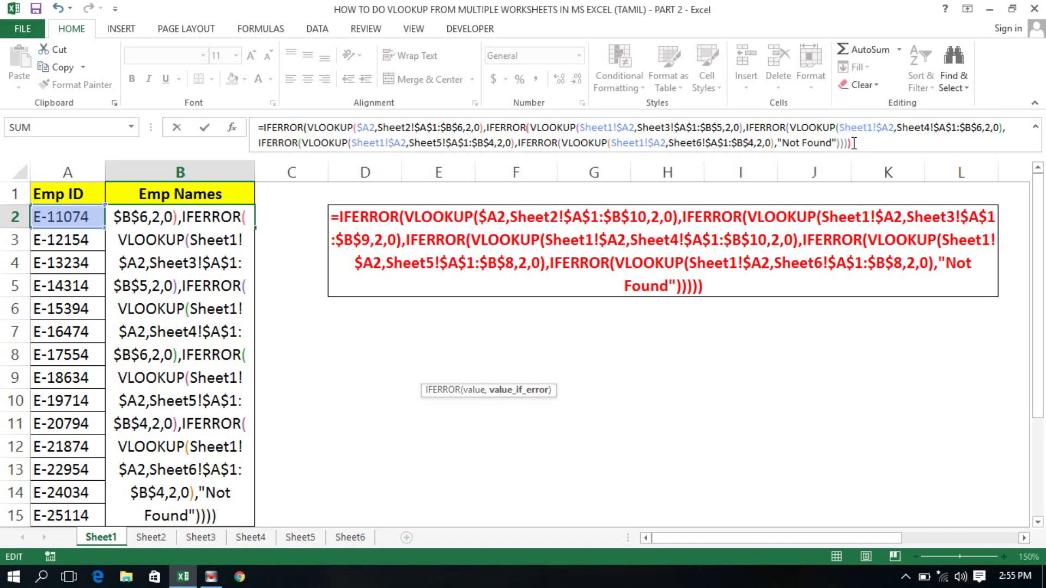
{"action": "type", "text": ")"}
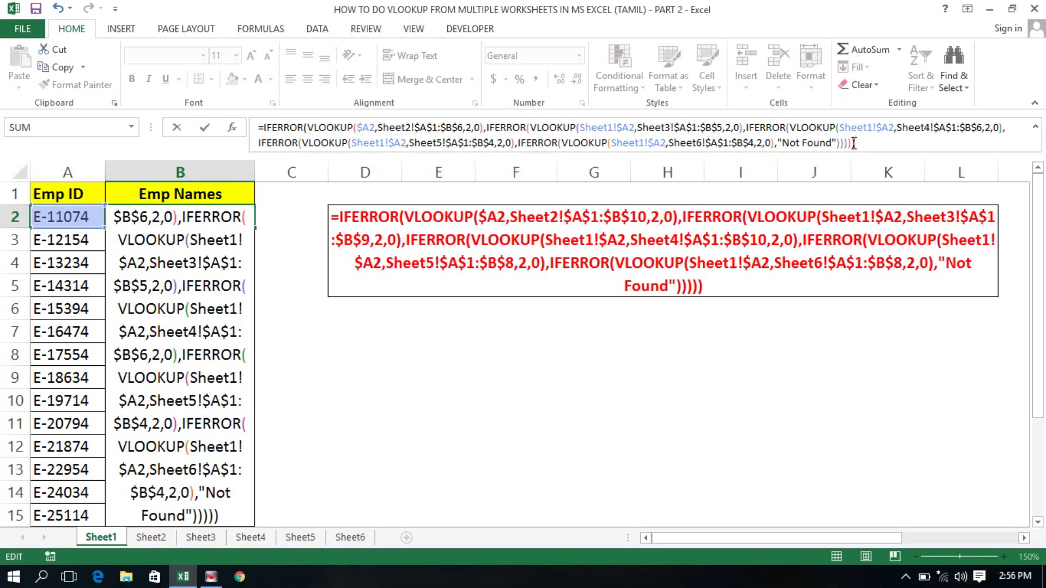
{"action": "key", "text": "Return"}
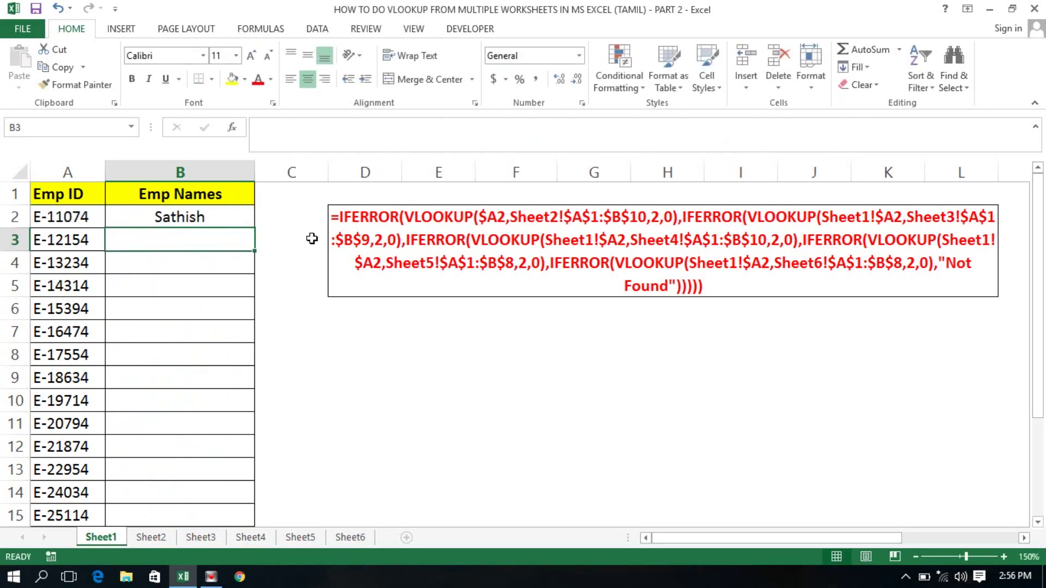
Fill B2's formula down the Emp Names column to B21 and check the end of the list.
{"action": "left_click", "coordinate": [229, 220]}
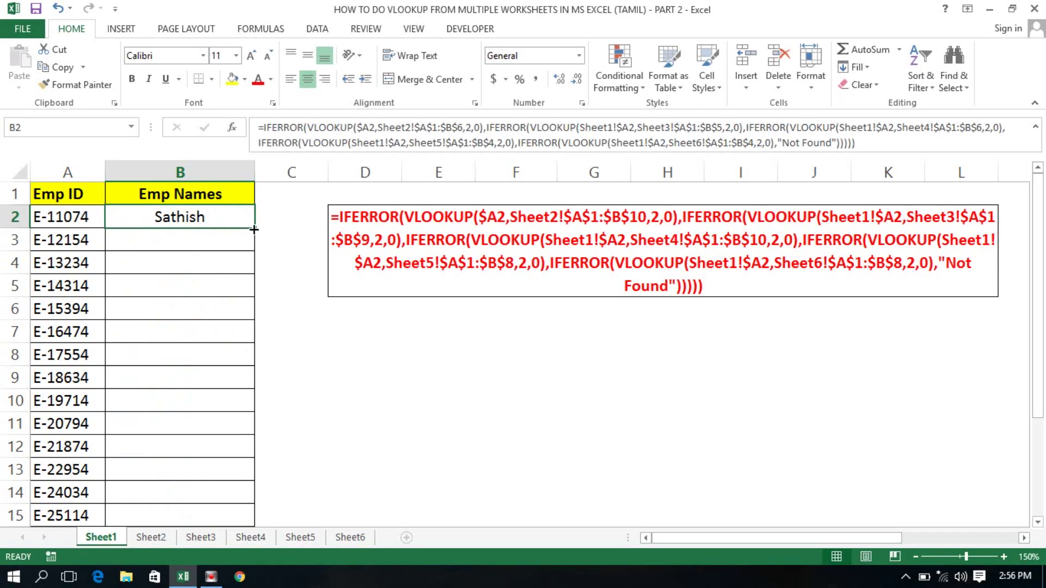
{"action": "double_click", "coordinate": [253, 229]}
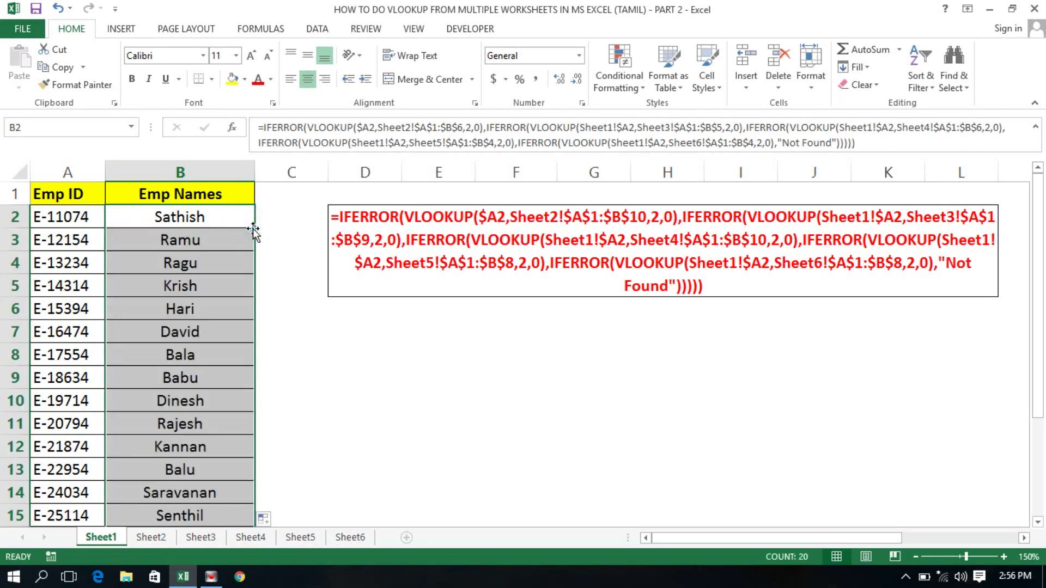
{"action": "left_click", "coordinate": [197, 271]}
{"action": "key", "text": "ctrl+Down"}
{"action": "key", "text": "Down"}
{"action": "key", "text": "Up"}
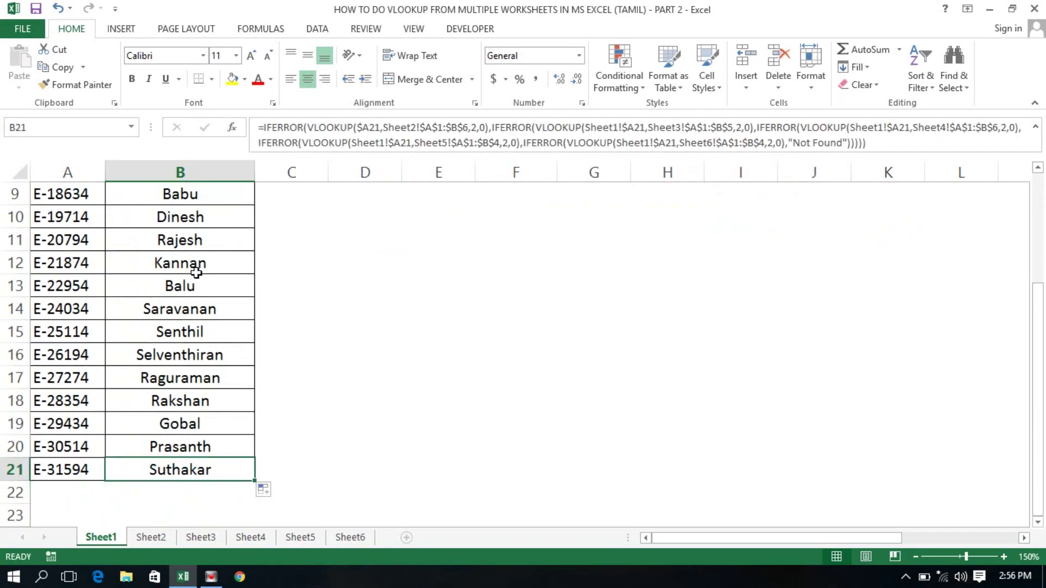
{"action": "key", "text": "ctrl+Up"}
{"action": "left_click", "coordinate": [197, 263]}
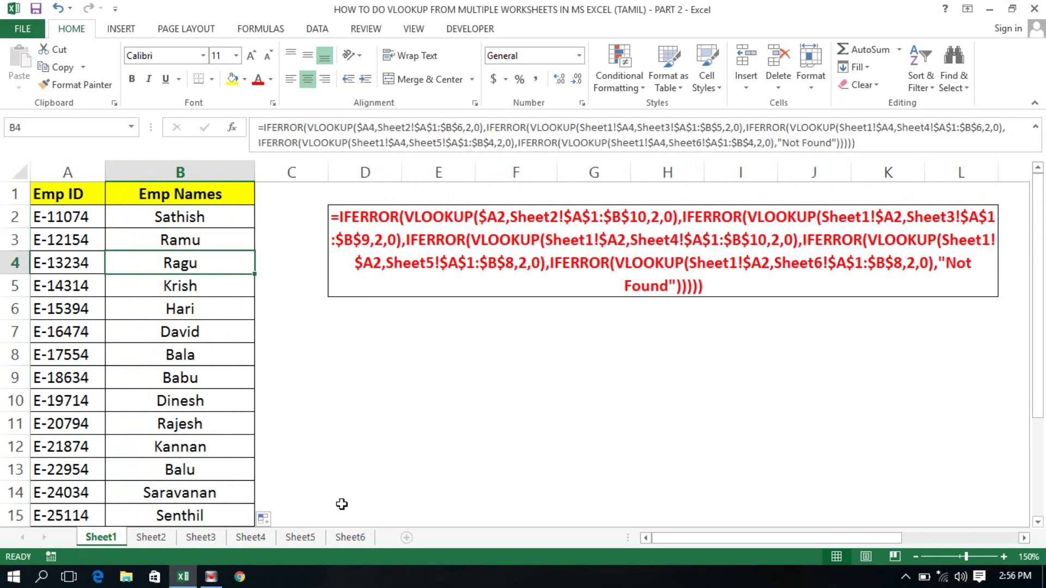
{"action": "left_click", "coordinate": [350, 538]}
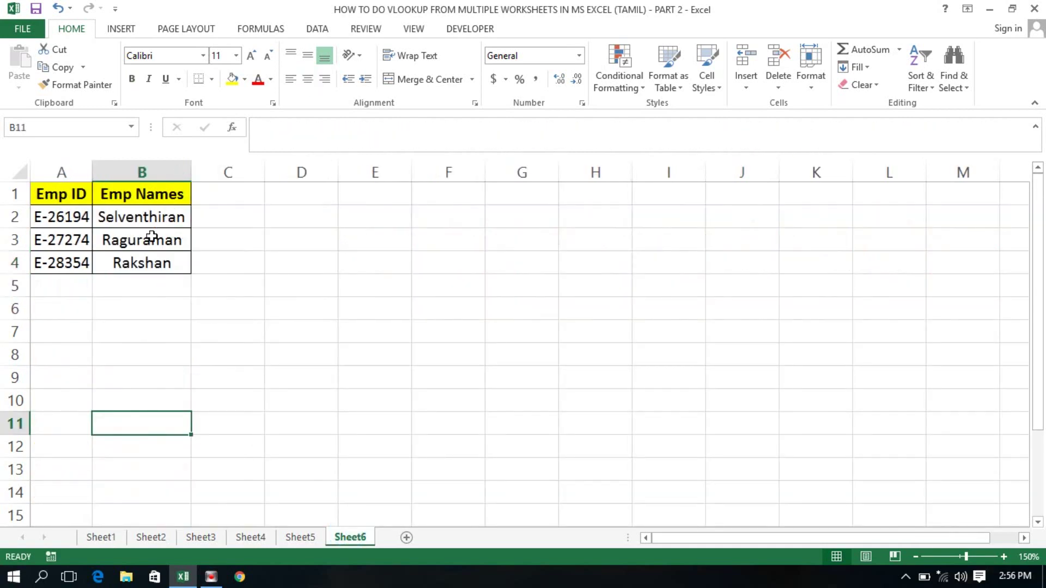
{"action": "left_click", "coordinate": [133, 245]}
{"action": "left_click", "coordinate": [79, 242]}
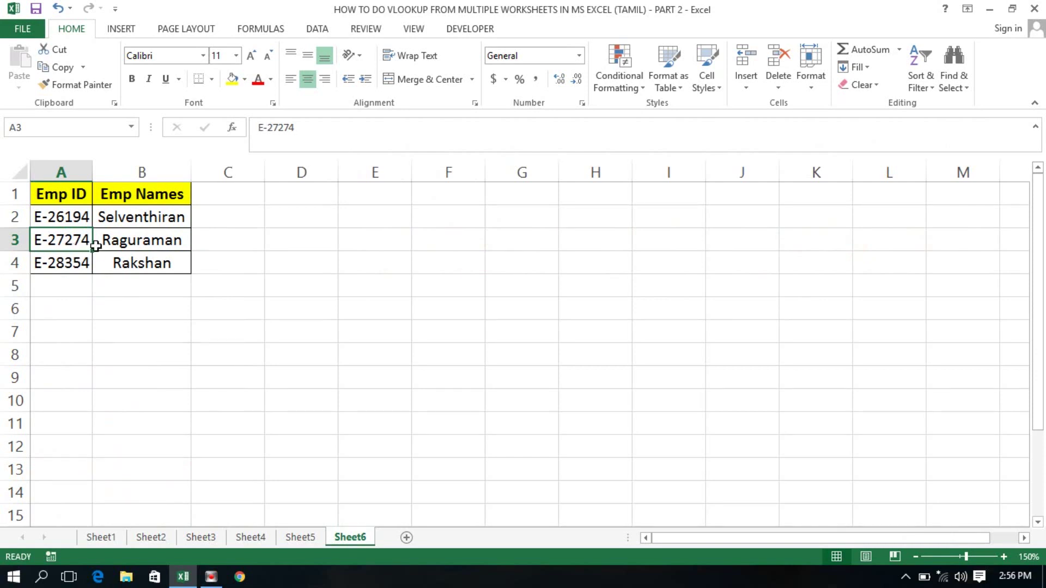
{"action": "key", "text": "Delete"}
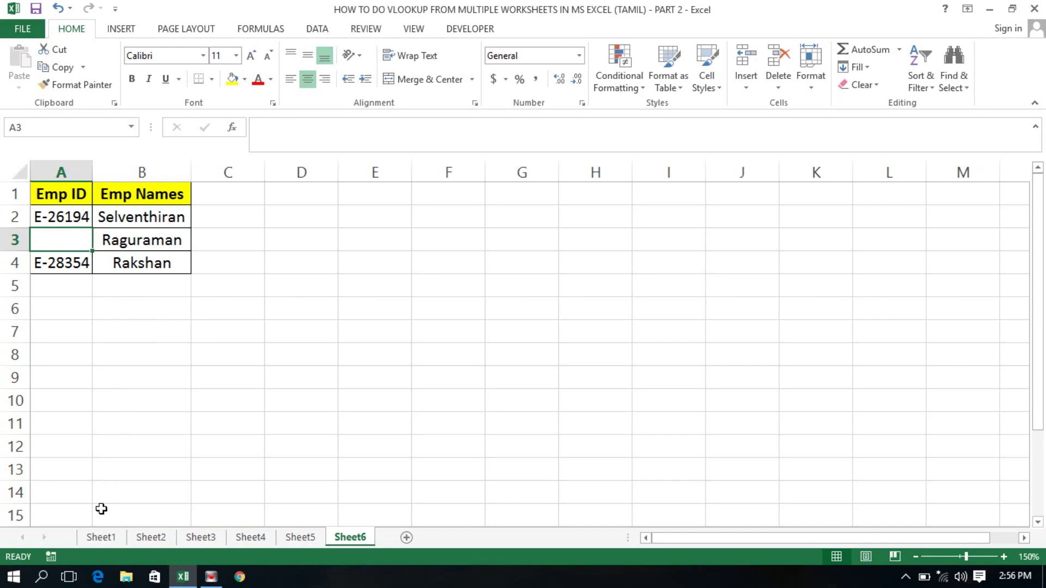
{"action": "left_click", "coordinate": [101, 537]}
{"action": "left_click", "coordinate": [146, 505]}
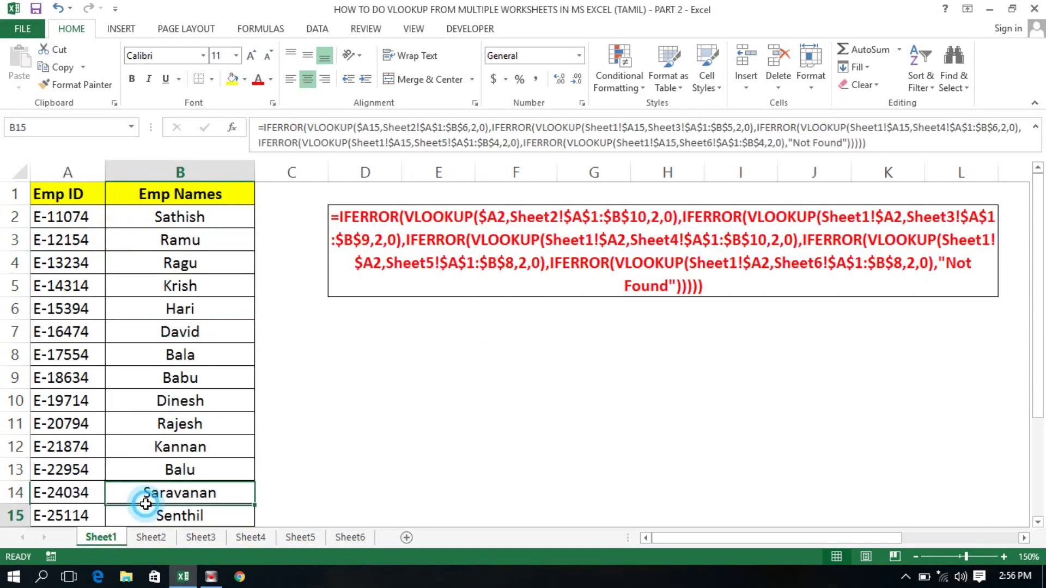
{"action": "key", "text": "Down"}
{"action": "key", "text": "Down"}
{"action": "key", "text": "Down"}
{"action": "key", "text": "Down"}
{"action": "key", "text": "Down"}
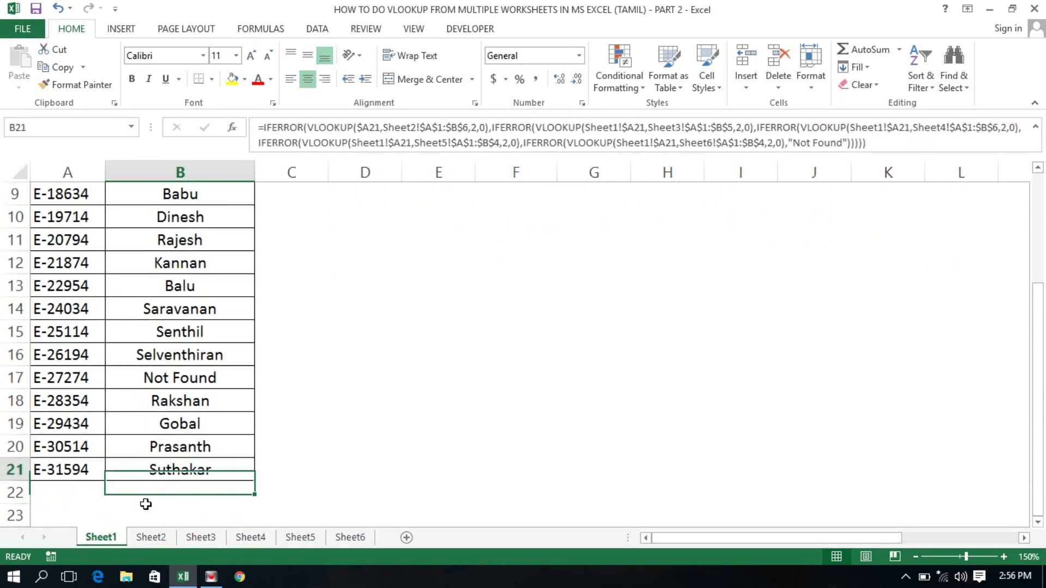
{"action": "key", "text": "Up"}
{"action": "key", "text": "Up"}
{"action": "key", "text": "Up"}
{"action": "key", "text": "Up"}
{"action": "key", "text": "Left"}
{"action": "key", "text": "shift+Right"}
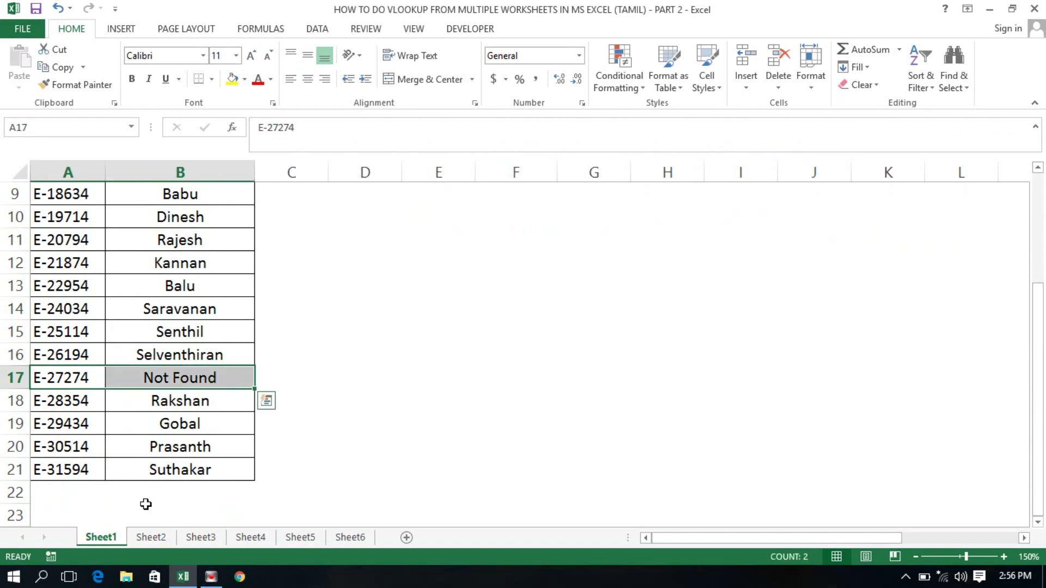
{"action": "key", "text": "Right"}
{"action": "key", "text": "ctrl+Up"}
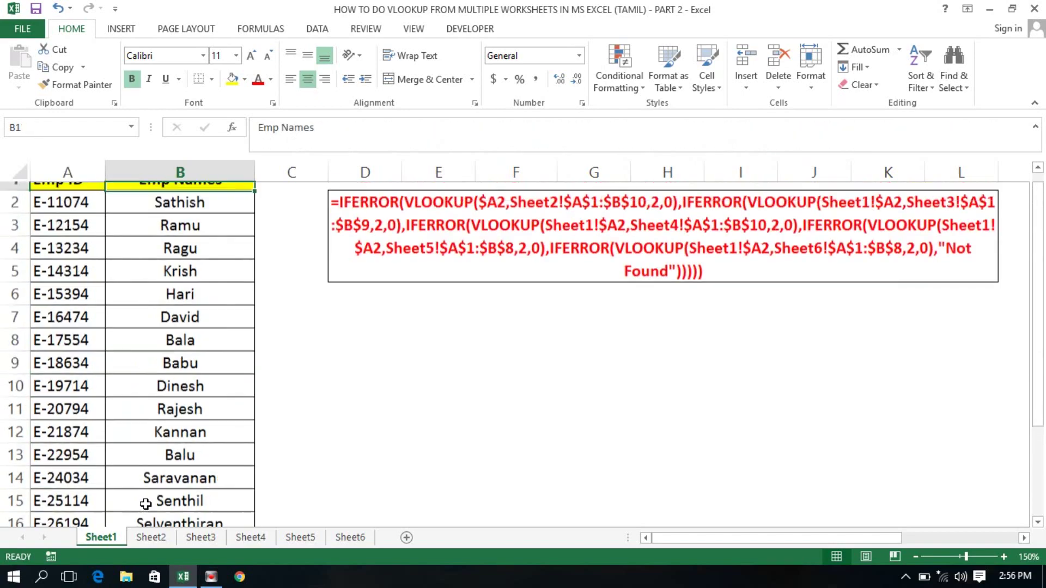
{"action": "key", "text": "Down"}
{"action": "key", "text": "Up"}
{"action": "key", "text": "Left"}
{"action": "key", "text": "shift+Right"}
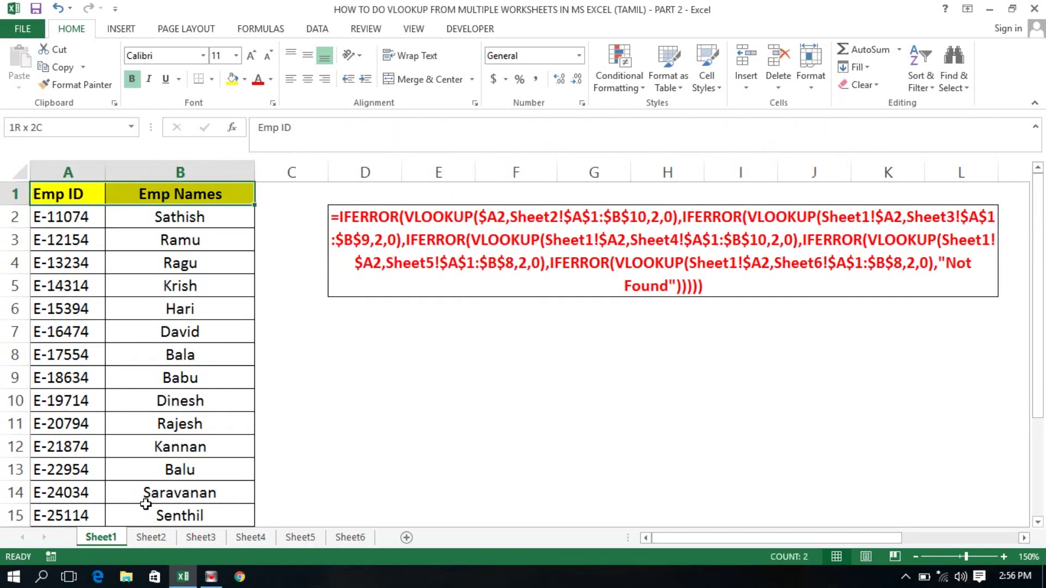
{"action": "key", "text": "ctrl+shift+Down"}
{"action": "key", "text": "ctrl+shift+Up"}
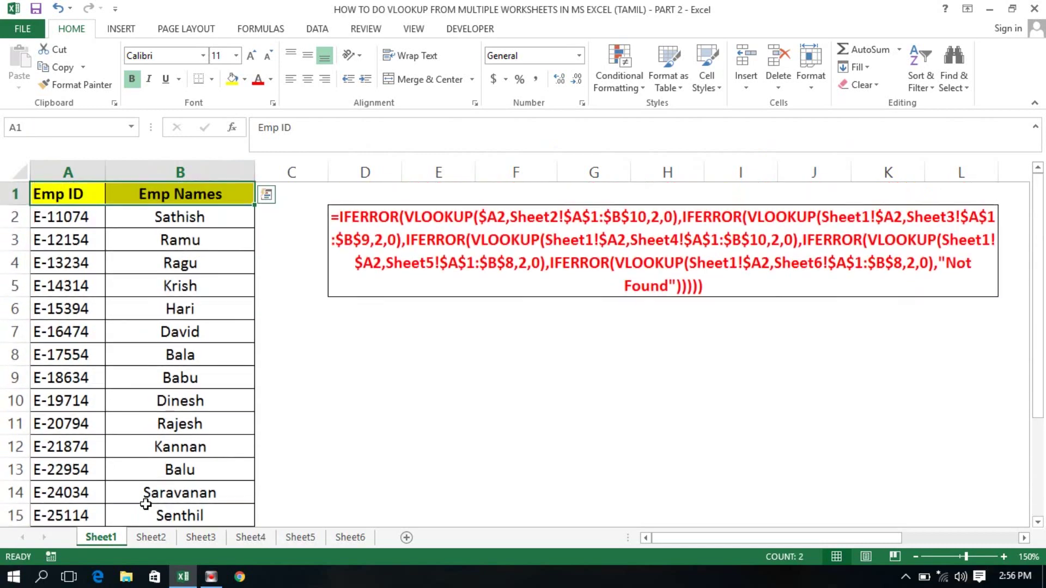
{"action": "key", "text": "Down"}
{"action": "key", "text": "Right"}
{"action": "key", "text": "ctrl+Down"}
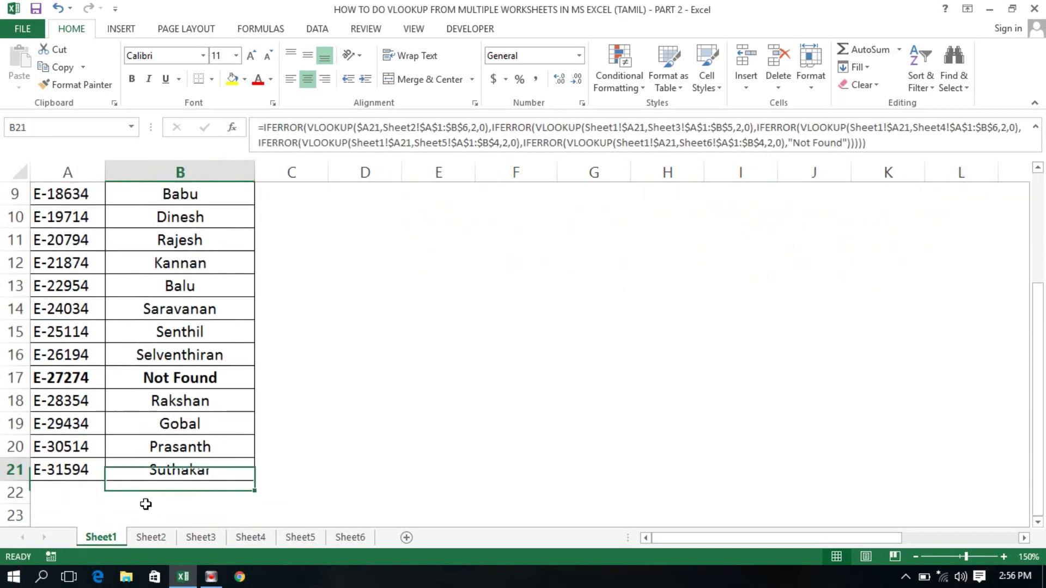
{"action": "key", "text": "ctrl+Up"}
{"action": "key", "text": "Down"}
{"action": "key", "text": "Down"}
{"action": "key", "text": "Down"}
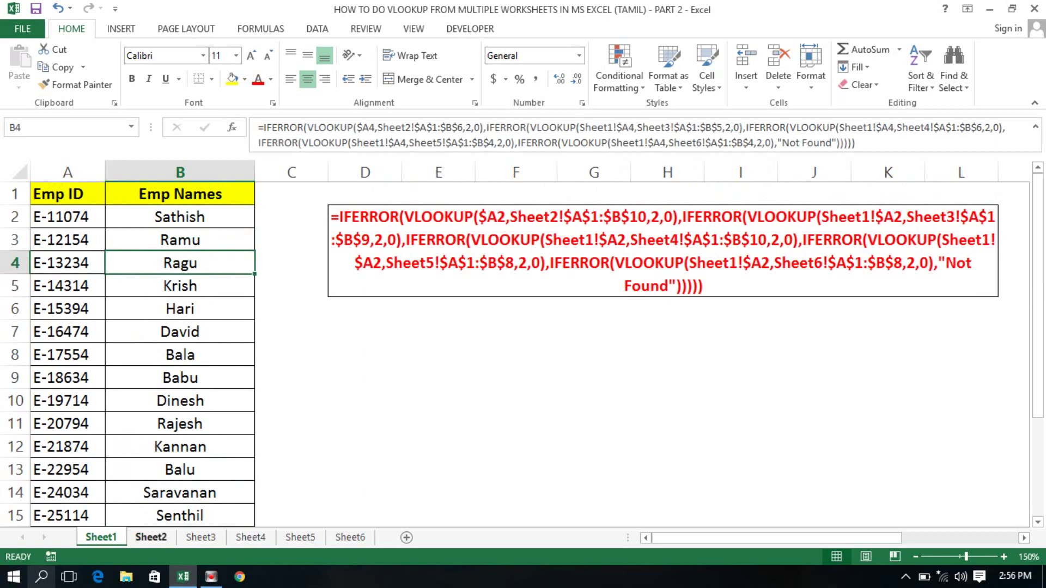
Locate Hari on Sheet2 and the matching E-15394 row on Sheet1.
{"action": "left_click", "coordinate": [149, 538]}
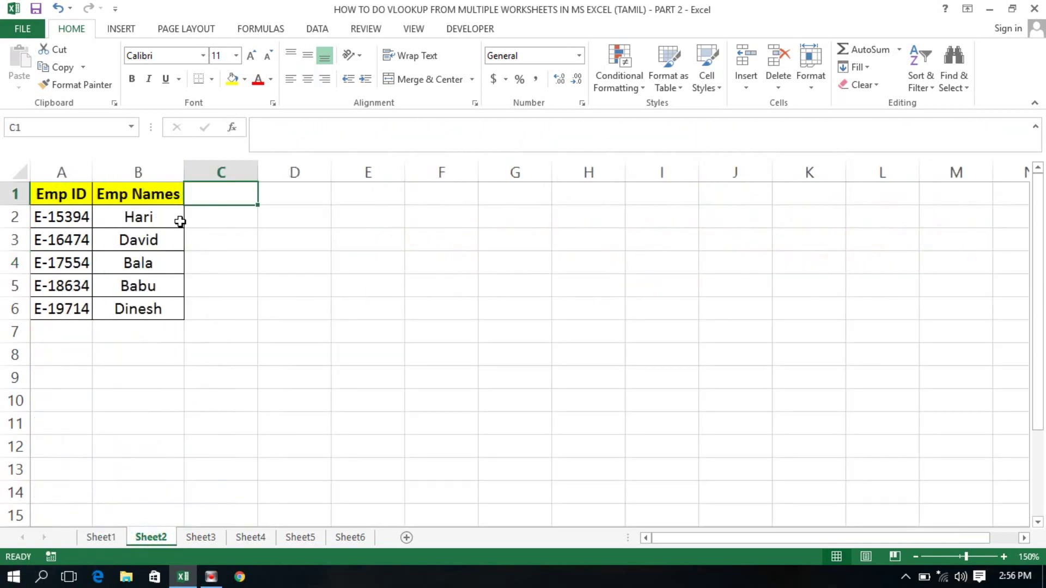
{"action": "left_click", "coordinate": [149, 220]}
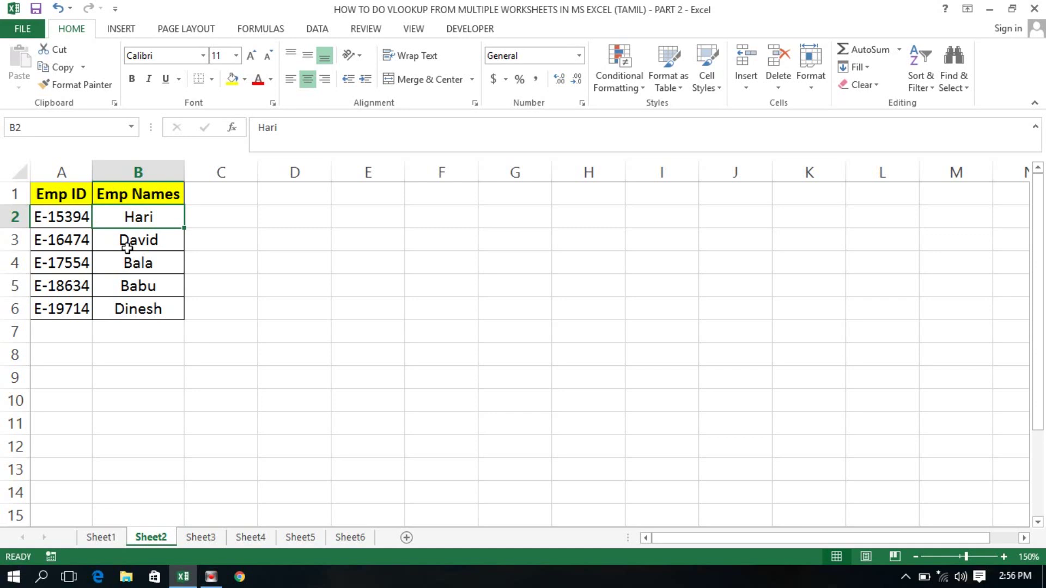
{"action": "left_click", "coordinate": [140, 233]}
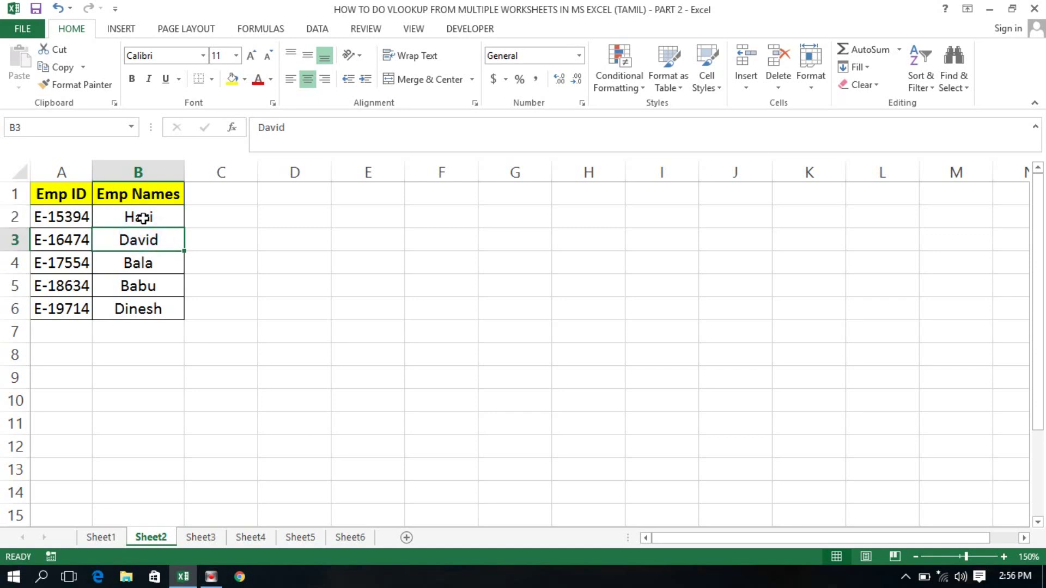
{"action": "left_click", "coordinate": [143, 219]}
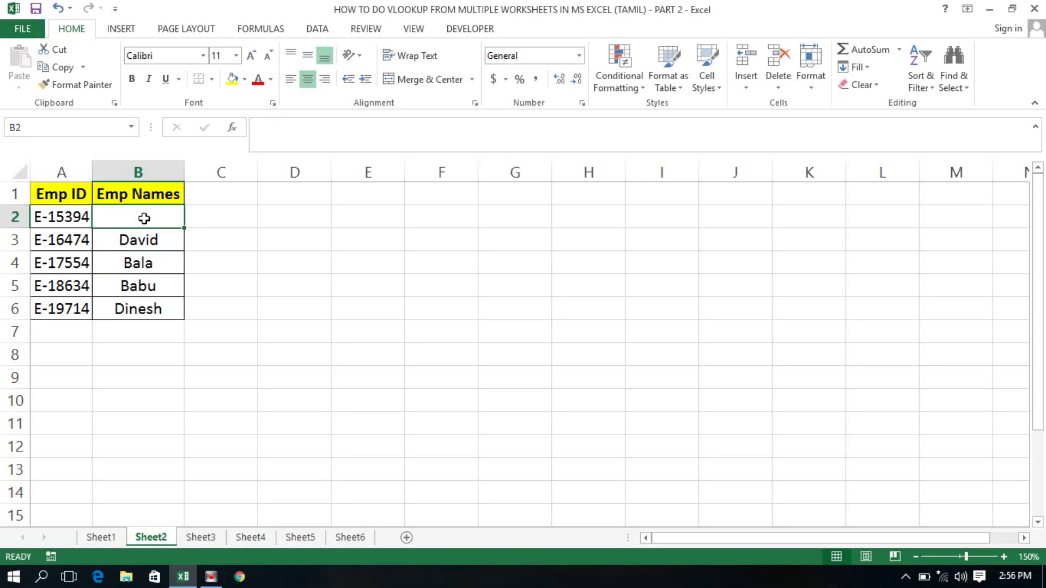
{"action": "left_click", "coordinate": [102, 537]}
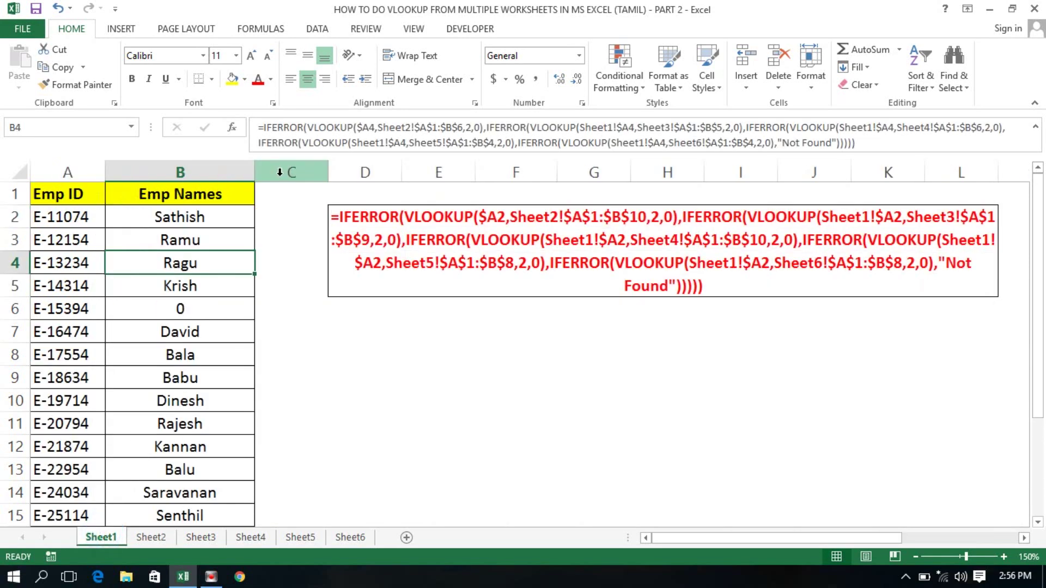
{"action": "left_click", "coordinate": [138, 310]}
{"action": "key", "text": "shift+Left"}
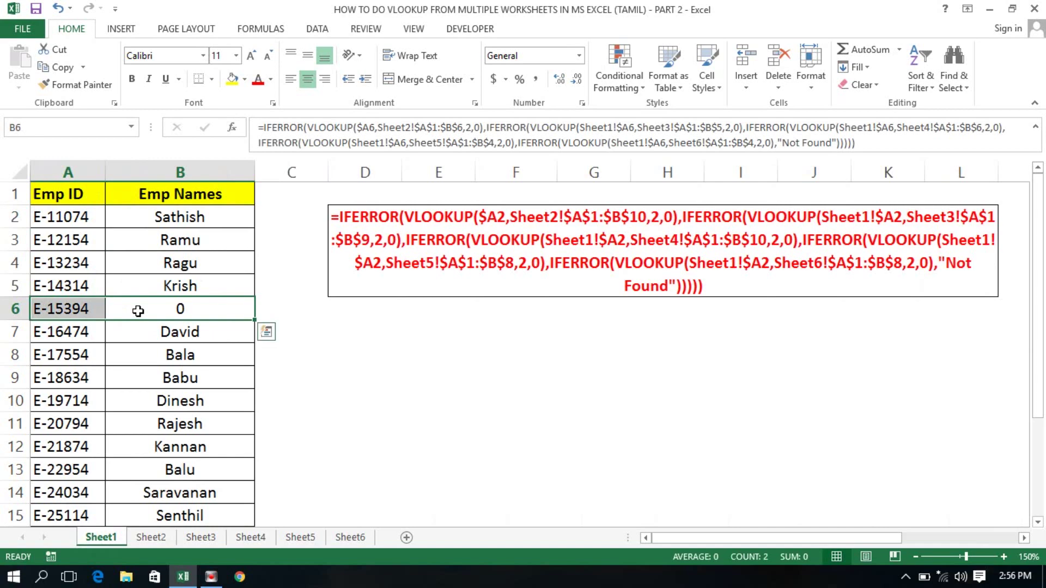
Delete ID E-15394 from Sheet2 and confirm Sheet1's B6 now shows Not Found.
{"action": "left_click", "coordinate": [150, 538]}
{"action": "left_click", "coordinate": [65, 218]}
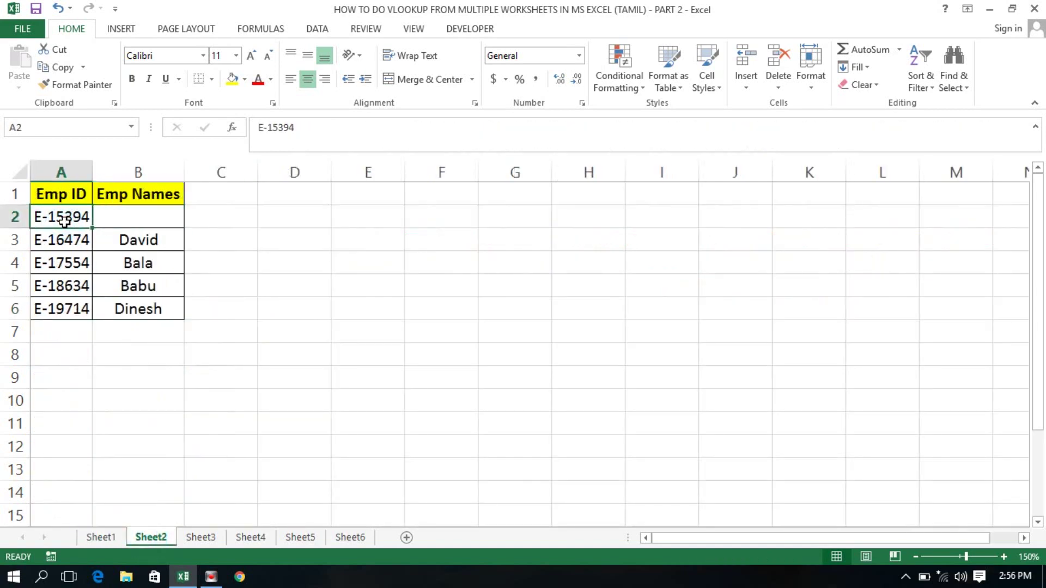
{"action": "key", "text": "Delete"}
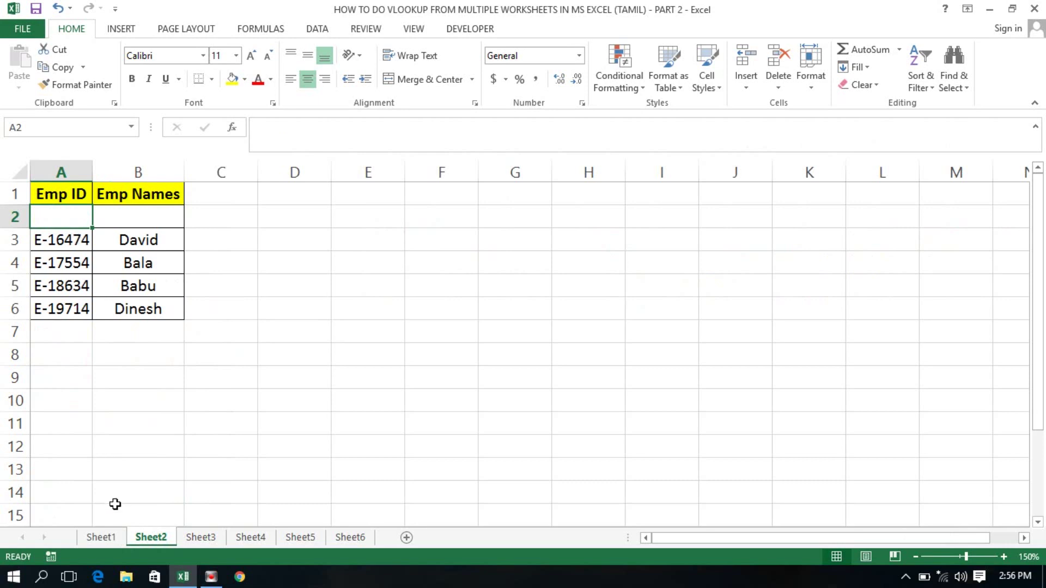
{"action": "left_click", "coordinate": [104, 538]}
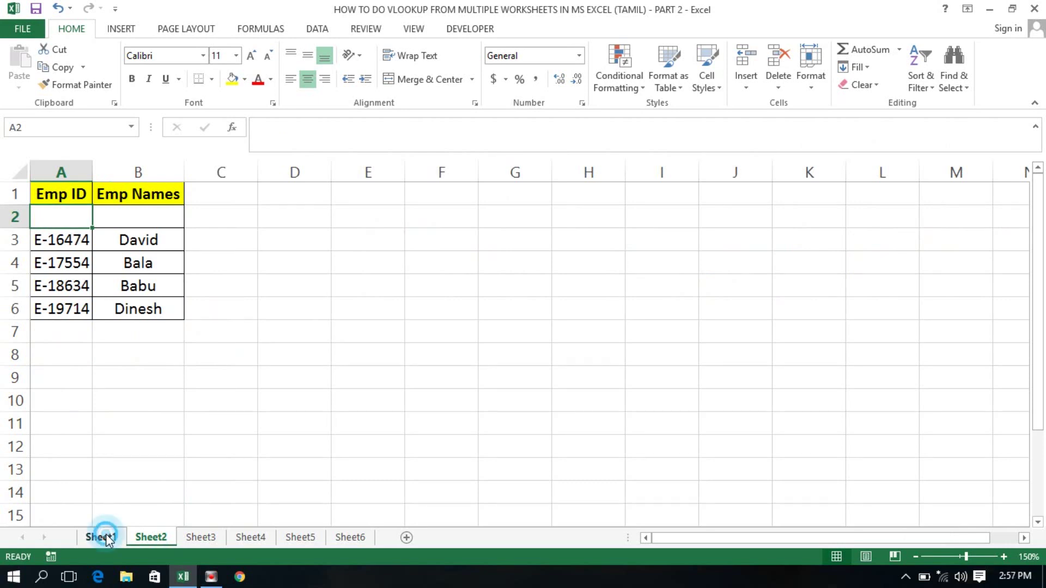
{"action": "left_click", "coordinate": [181, 307]}
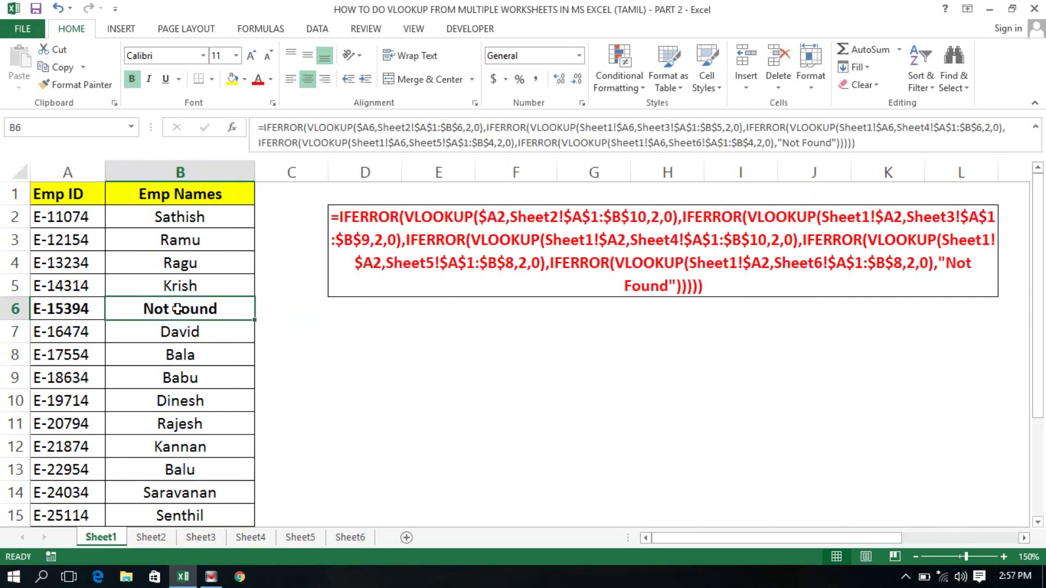
Enter =FORMULATEXT(B2) in cell D9 to show the lookup formula as text.
{"action": "key", "text": "Right"}
{"action": "key", "text": "Down"}
{"action": "key", "text": "Down"}
{"action": "key", "text": "Down"}
{"action": "key", "text": "Right"}
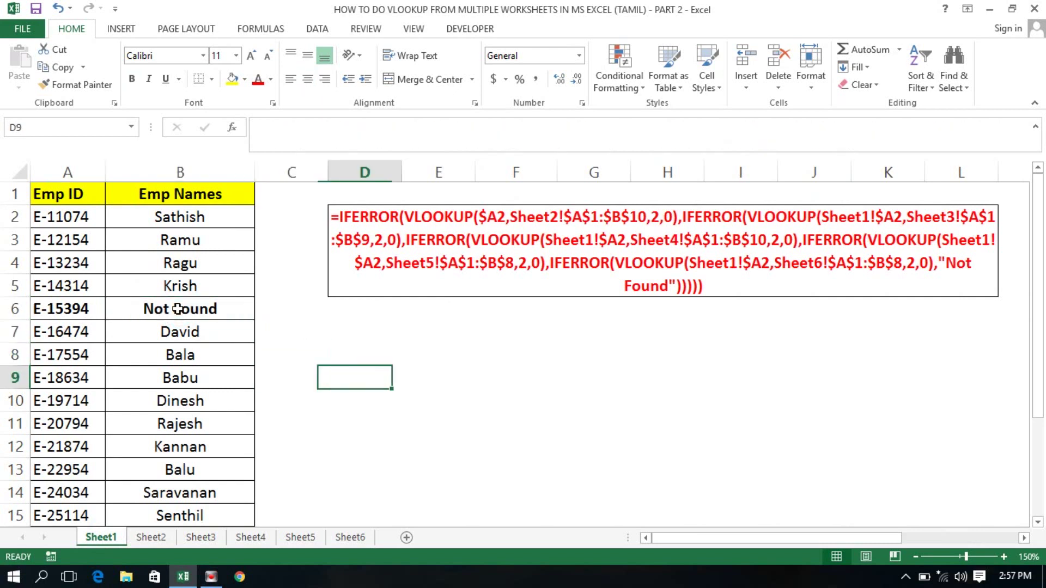
{"action": "type", "text": "=for"}
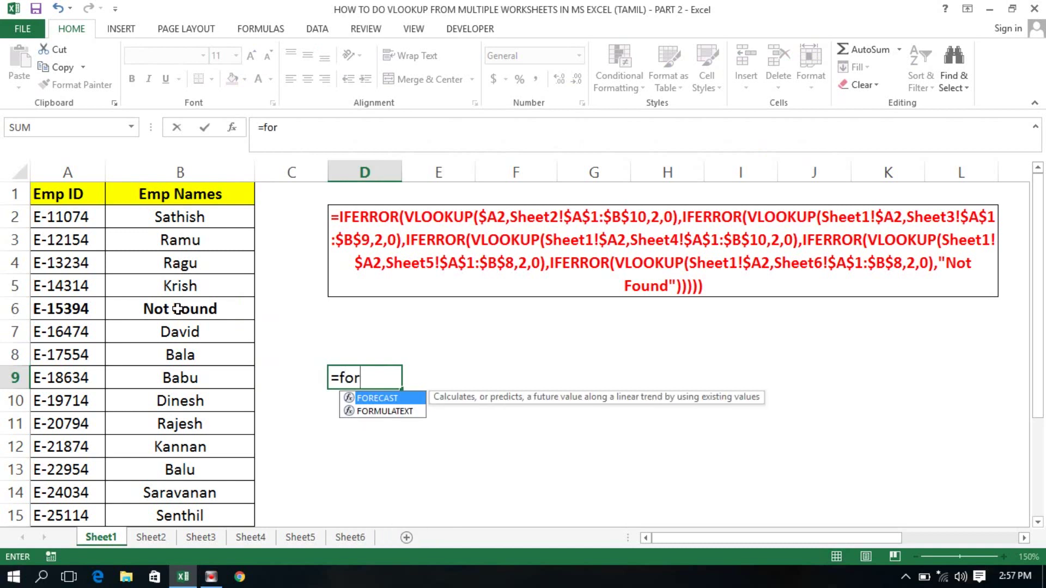
{"action": "key", "text": "Down"}
{"action": "key", "text": "Tab"}
{"action": "key", "text": "Left"}
{"action": "key", "text": "Left"}
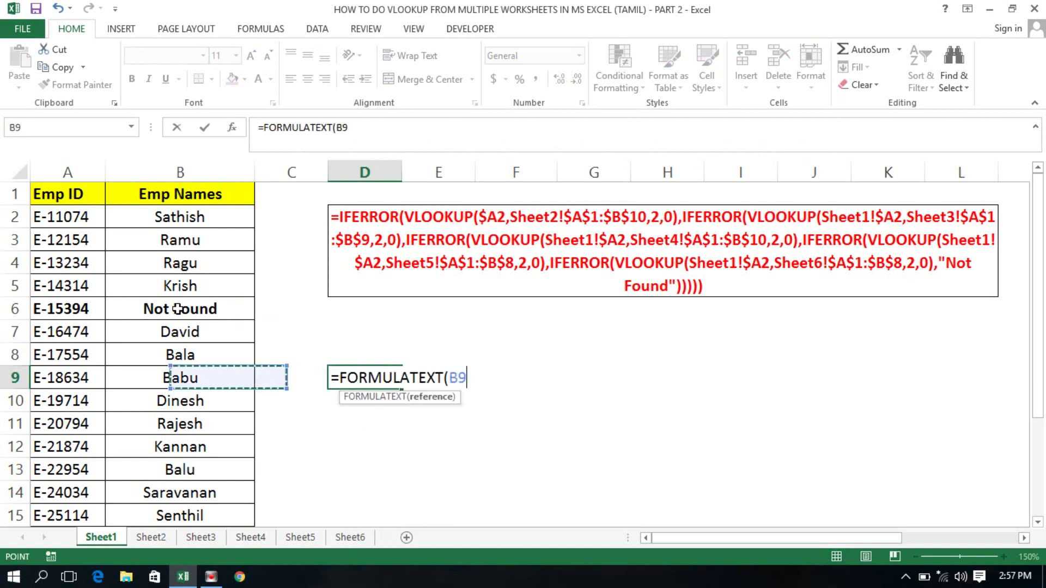
{"action": "key", "text": "Up"}
{"action": "key", "text": "Up"}
{"action": "key", "text": "Up"}
{"action": "key", "text": "Return"}
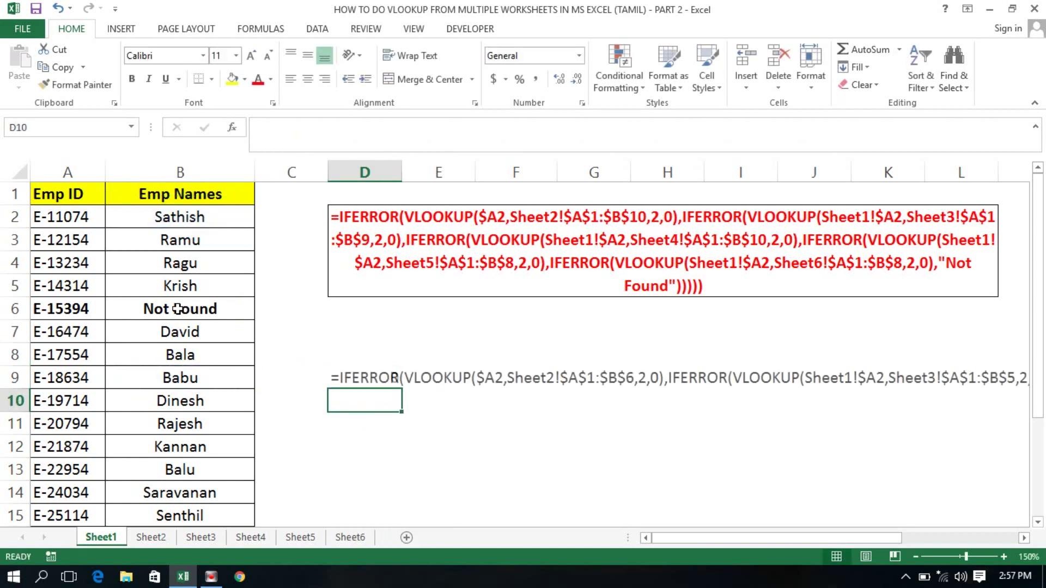
Paste D9 over itself as values and make the text red and bold.
{"action": "key", "text": "Up"}
{"action": "key", "text": "ctrl+c"}
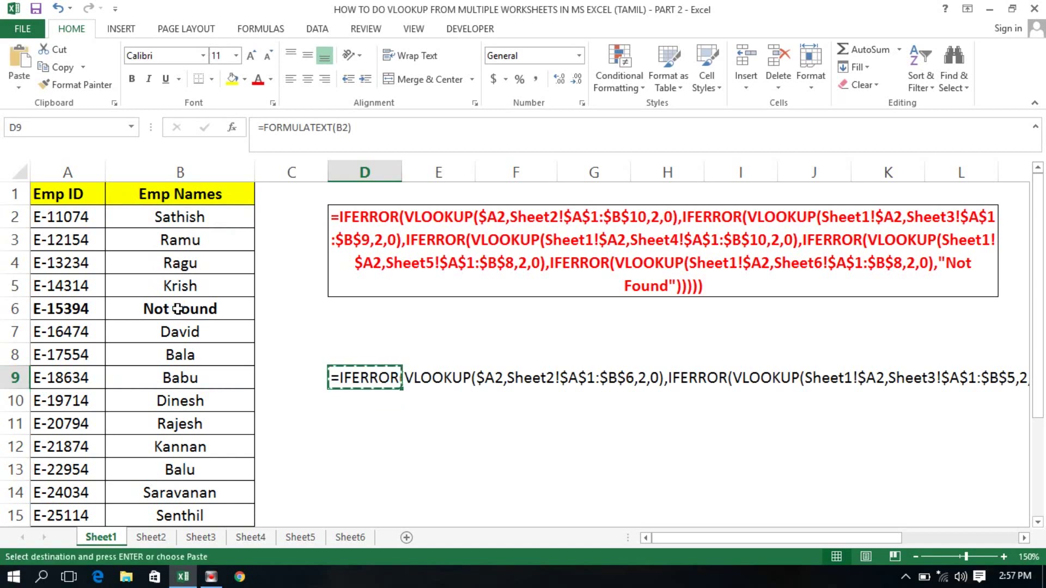
{"action": "key", "text": "alt+e"}
{"action": "key", "text": "s"}
{"action": "key", "text": "v"}
{"action": "key", "text": "Return"}
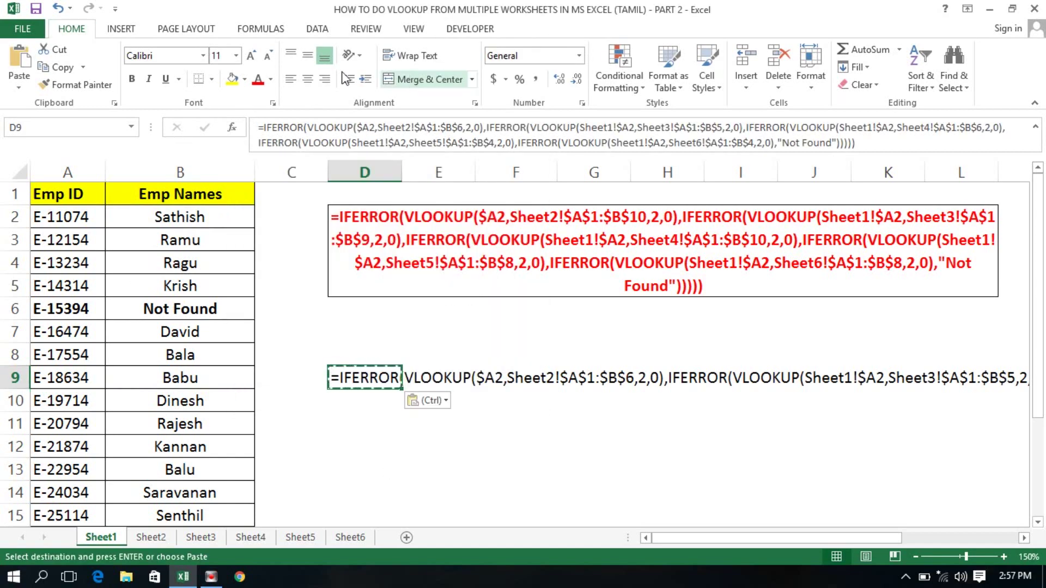
{"action": "left_click", "coordinate": [256, 81]}
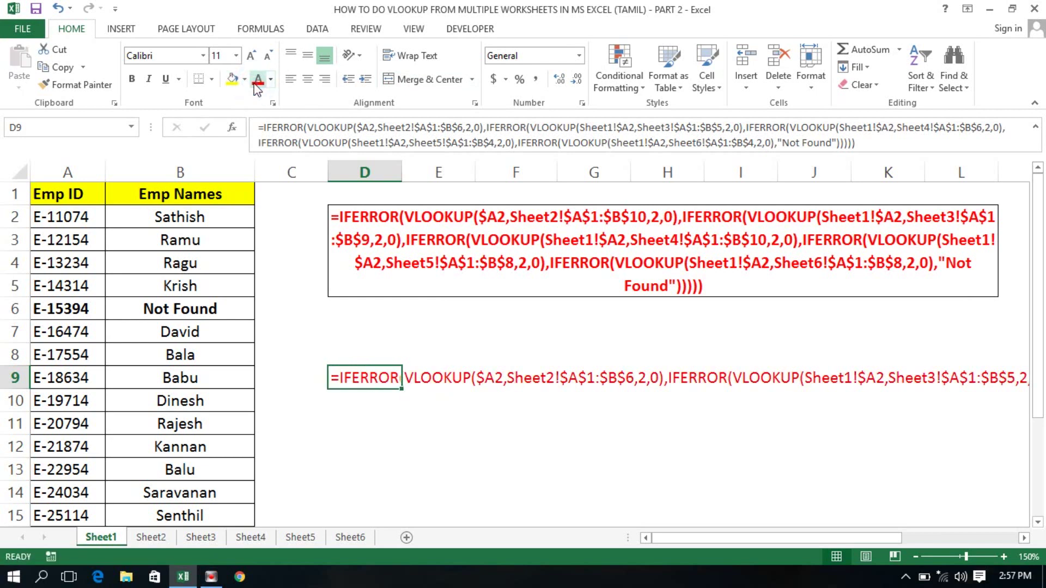
{"action": "key", "text": "ctrl+b"}
Merge and center D9:L12 with Wrap Text and middle alignment.
{"action": "key", "text": "shift+Right"}
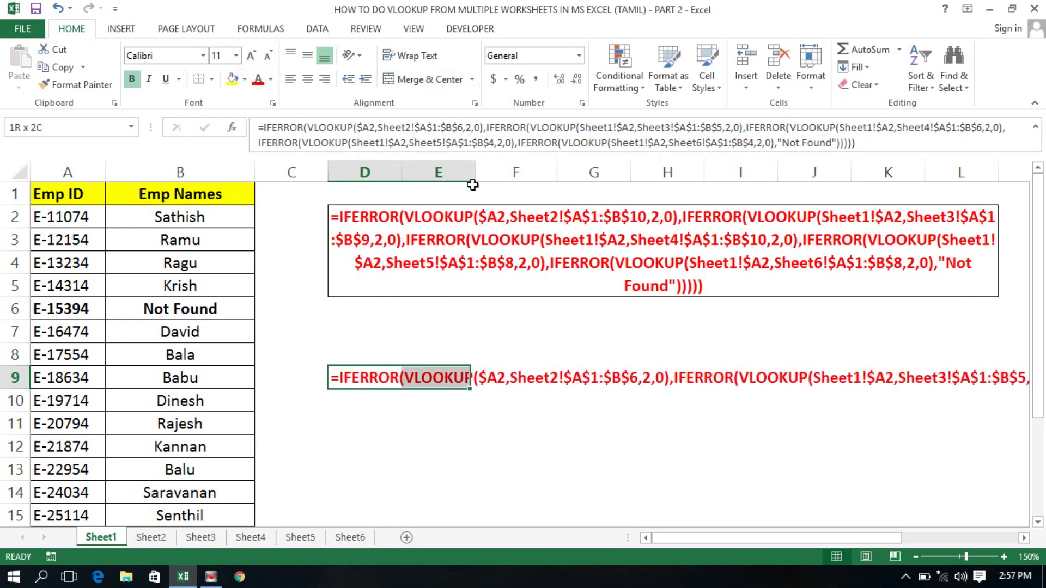
{"action": "key", "text": "shift+Right"}
{"action": "key", "text": "shift+Right"}
{"action": "key", "text": "shift+Right"}
{"action": "key", "text": "shift+Right"}
{"action": "key", "text": "shift+Right"}
{"action": "key", "text": "shift+Right"}
{"action": "key", "text": "shift+Down"}
{"action": "key", "text": "shift+Down"}
{"action": "key", "text": "shift+Down"}
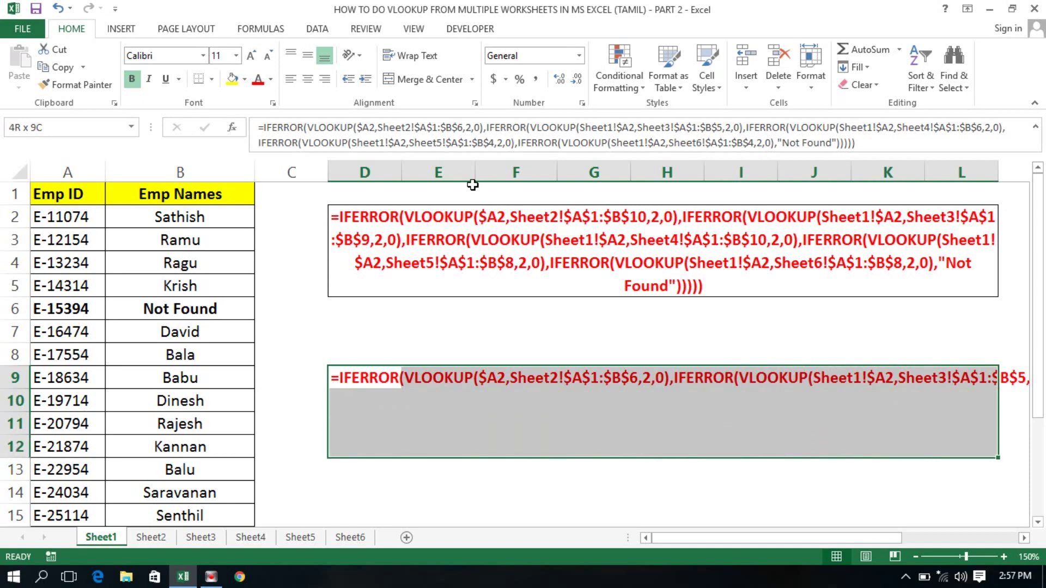
{"action": "left_click", "coordinate": [447, 80]}
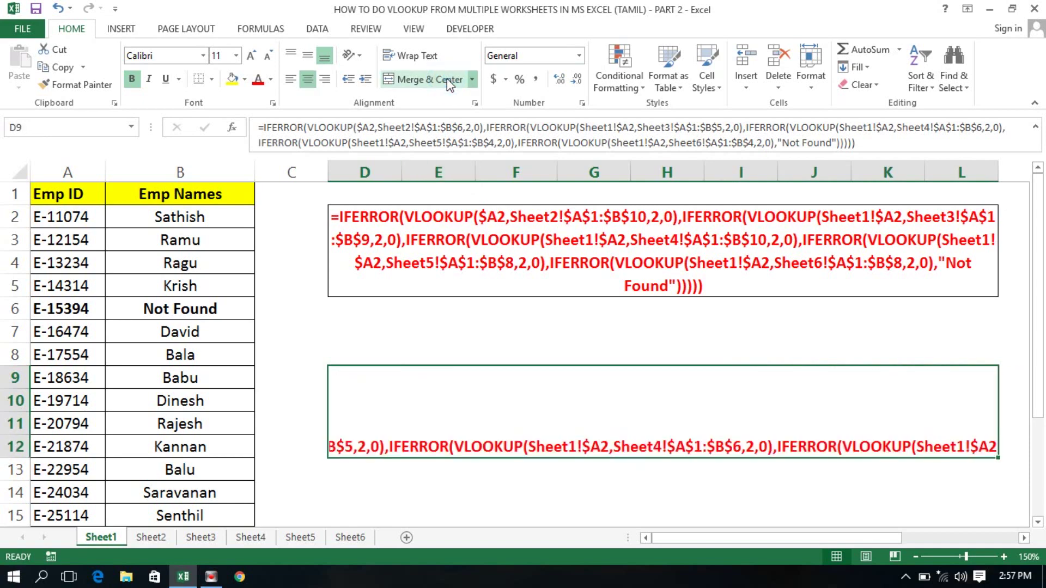
{"action": "left_click", "coordinate": [417, 58]}
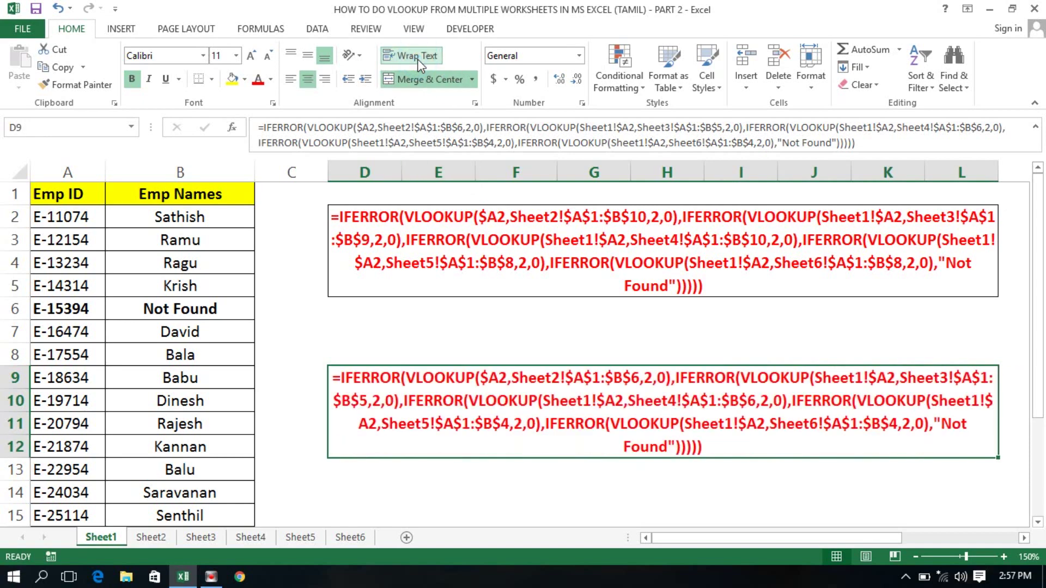
{"action": "left_click", "coordinate": [307, 56]}
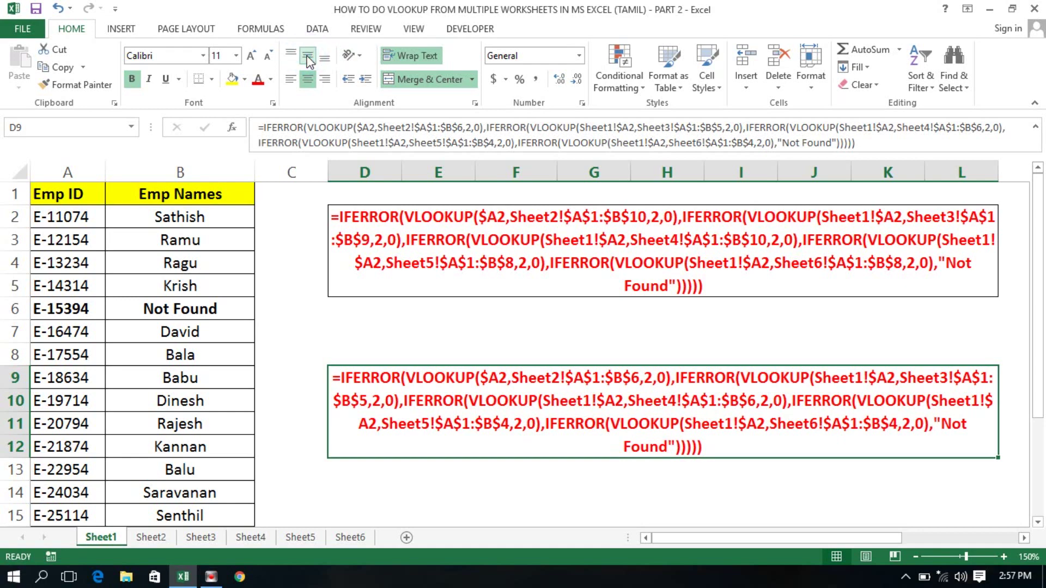
{"action": "left_click", "coordinate": [309, 81]}
{"action": "left_click", "coordinate": [309, 81]}
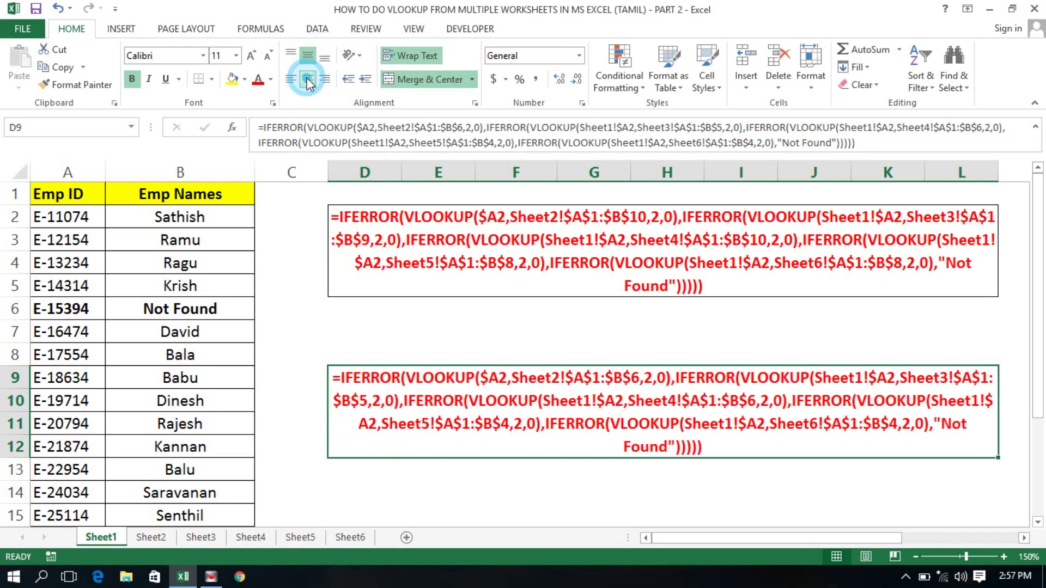
{"action": "left_click", "coordinate": [646, 365]}
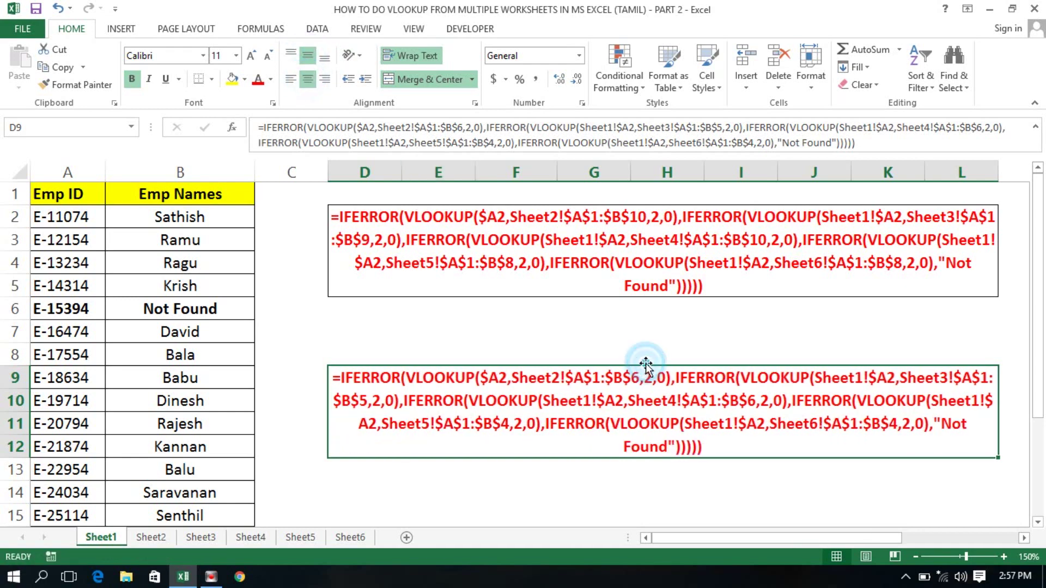
{"action": "left_click", "coordinate": [572, 351]}
{"action": "key", "text": "Home"}
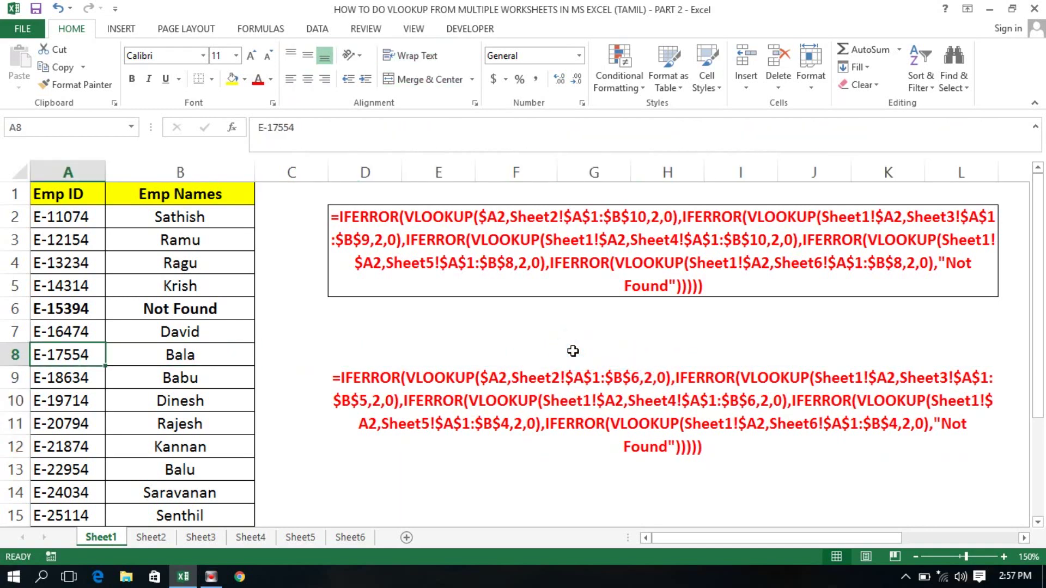
{"action": "key", "text": "ctrl+Home"}
{"action": "key", "text": "shift+Right"}
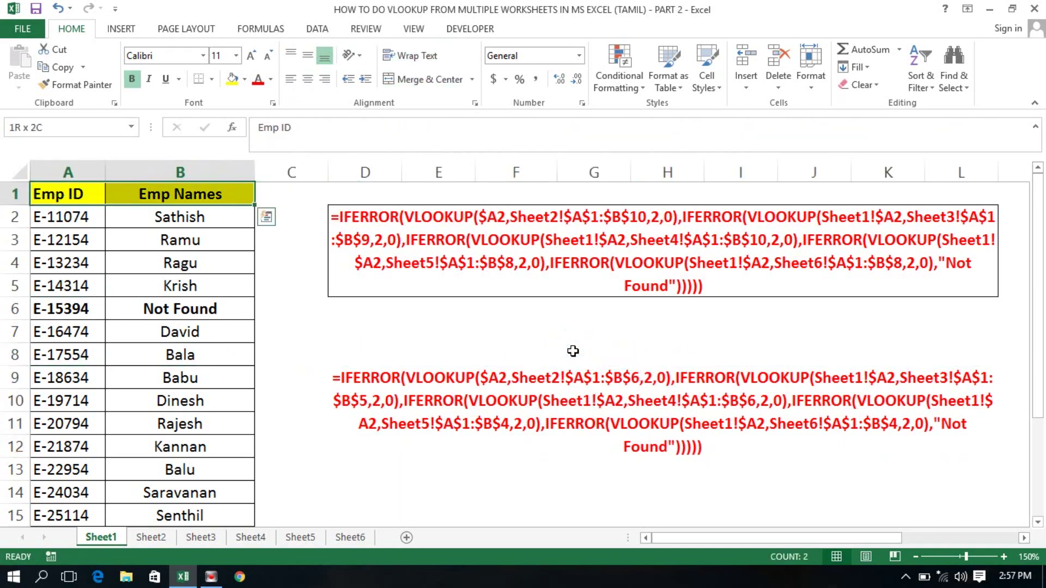
{"action": "key", "text": "ctrl+shift+Down"}
{"action": "key", "text": "ctrl+Home"}
{"action": "key", "text": "Down"}
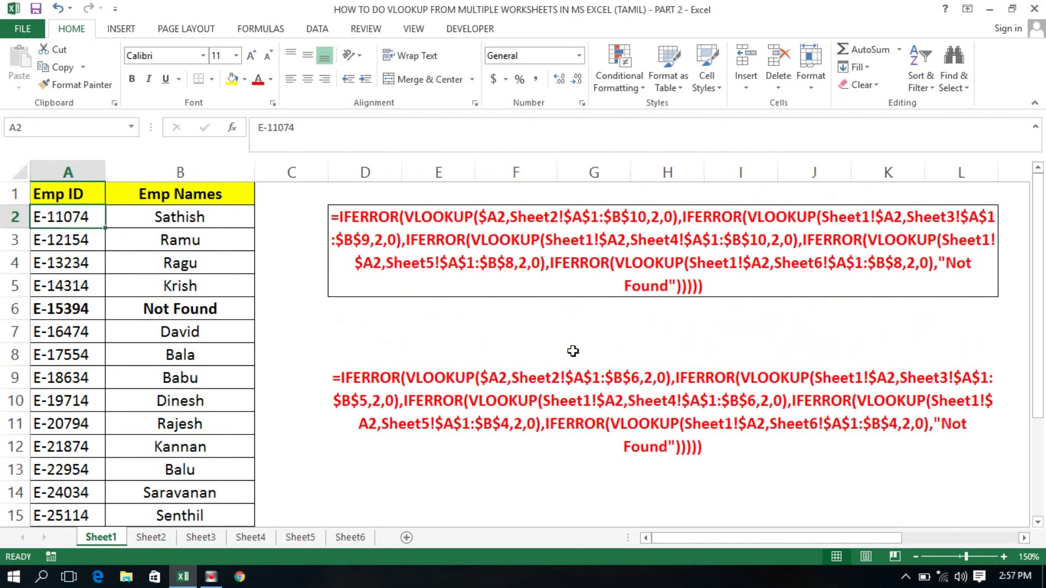